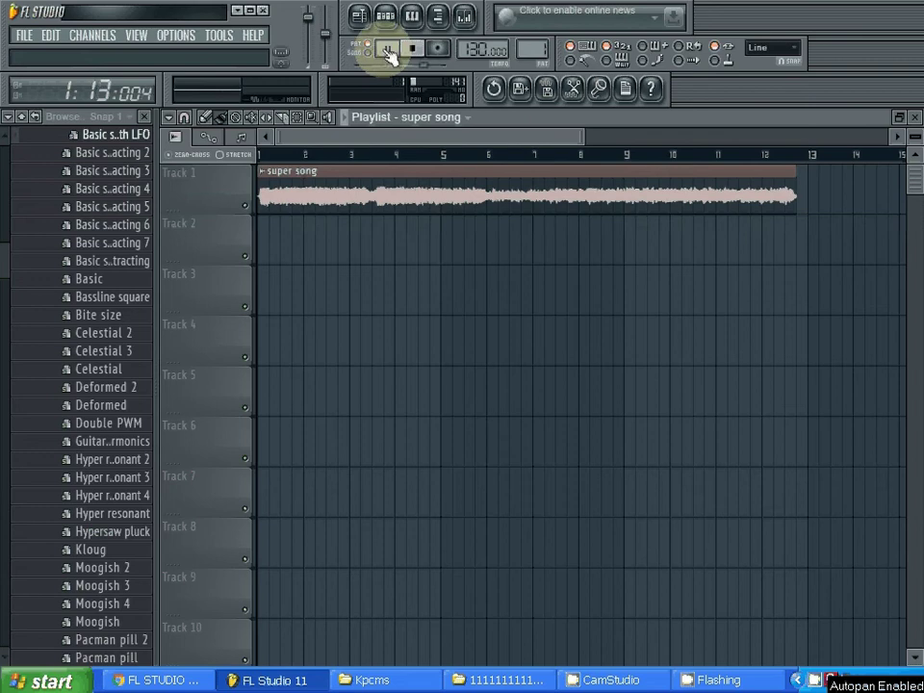
Play the super song clip from the start in song mode, lower the system volume while listening, and stop playback.
{"action": "left_click", "coordinate": [415, 51]}
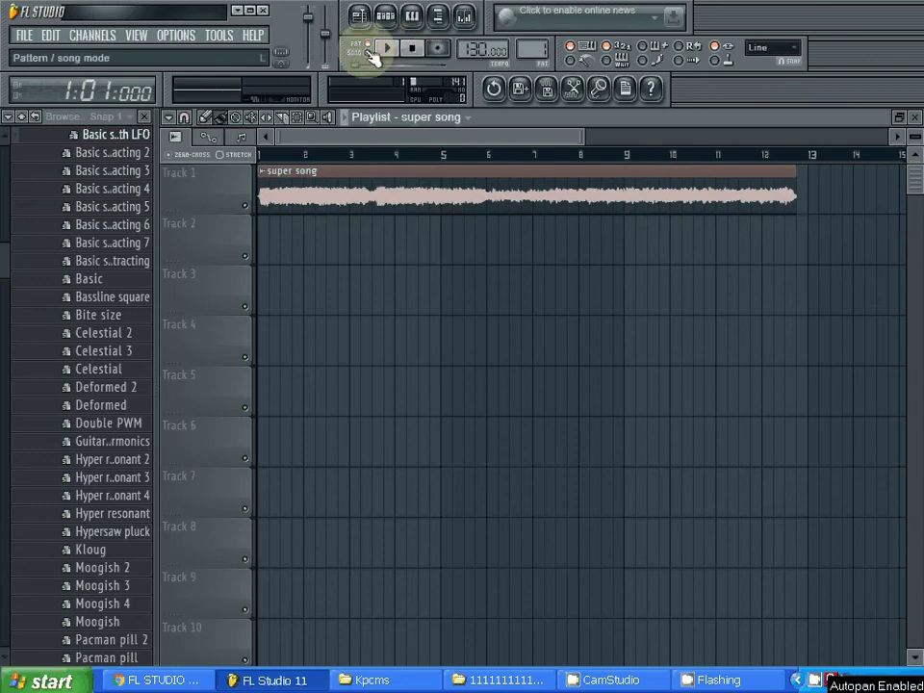
{"action": "left_click", "coordinate": [386, 50]}
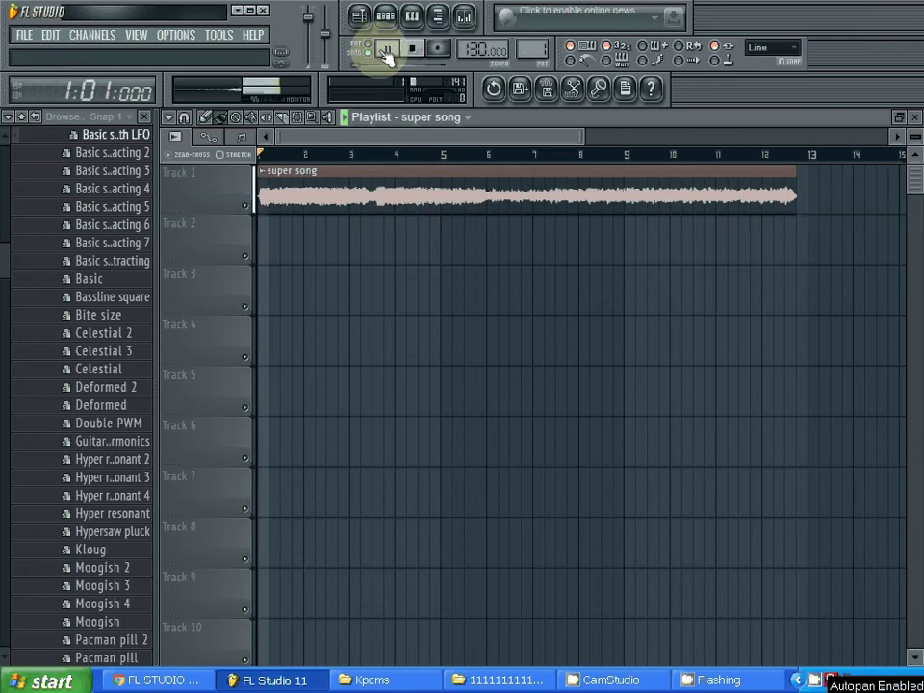
{"action": "left_click", "coordinate": [798, 680]}
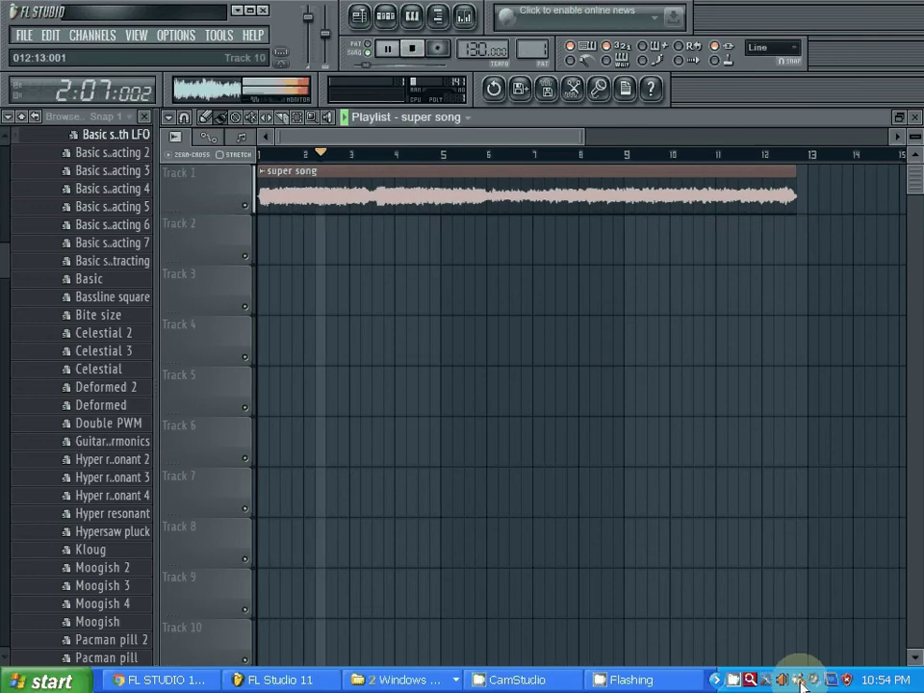
{"action": "left_click", "coordinate": [821, 679]}
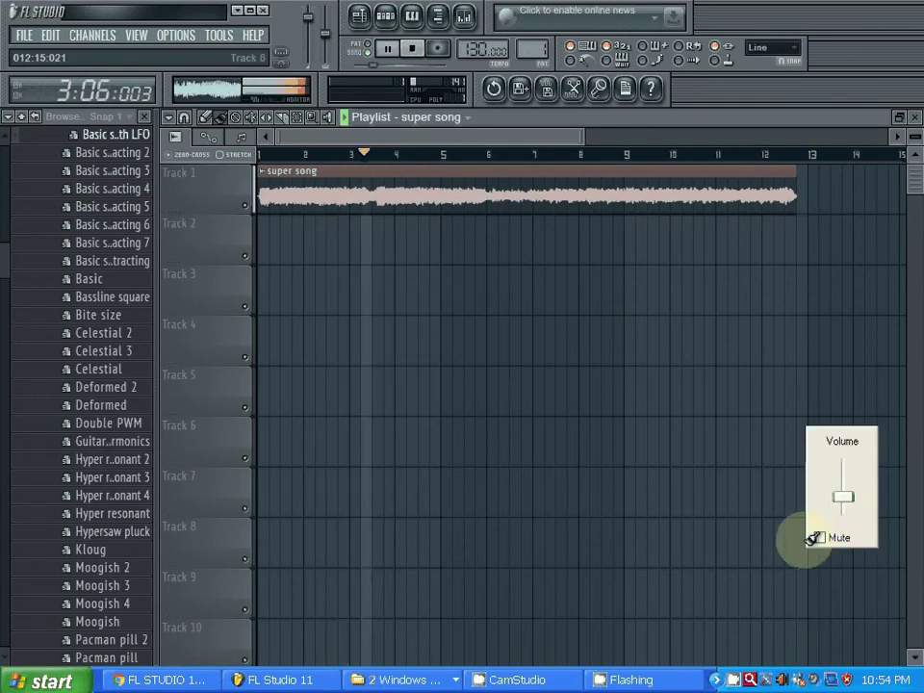
{"action": "left_click_drag", "start_coordinate": [843, 494], "coordinate": [843, 503]}
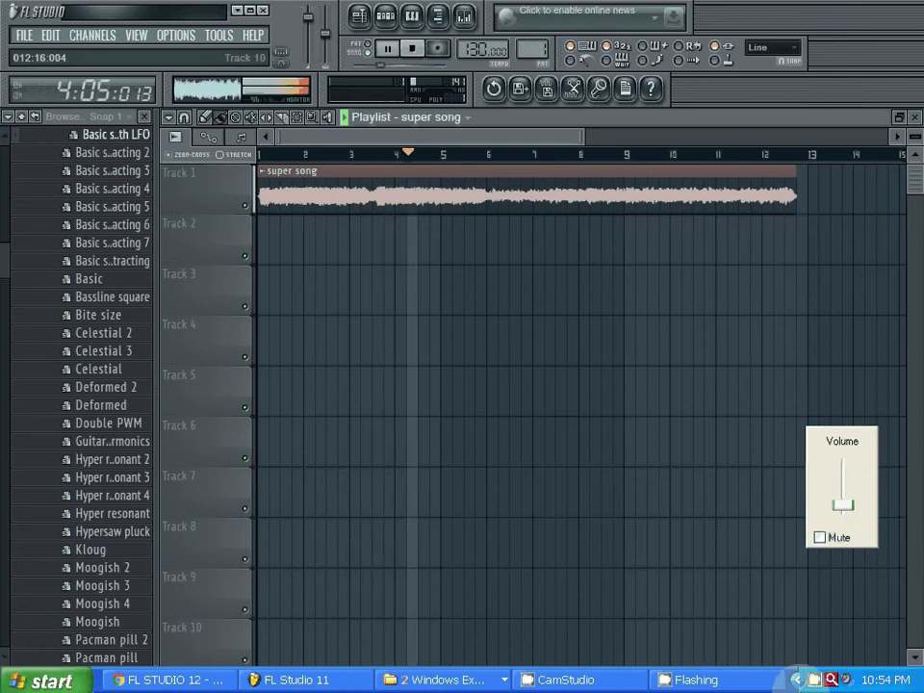
{"action": "left_click", "coordinate": [795, 689]}
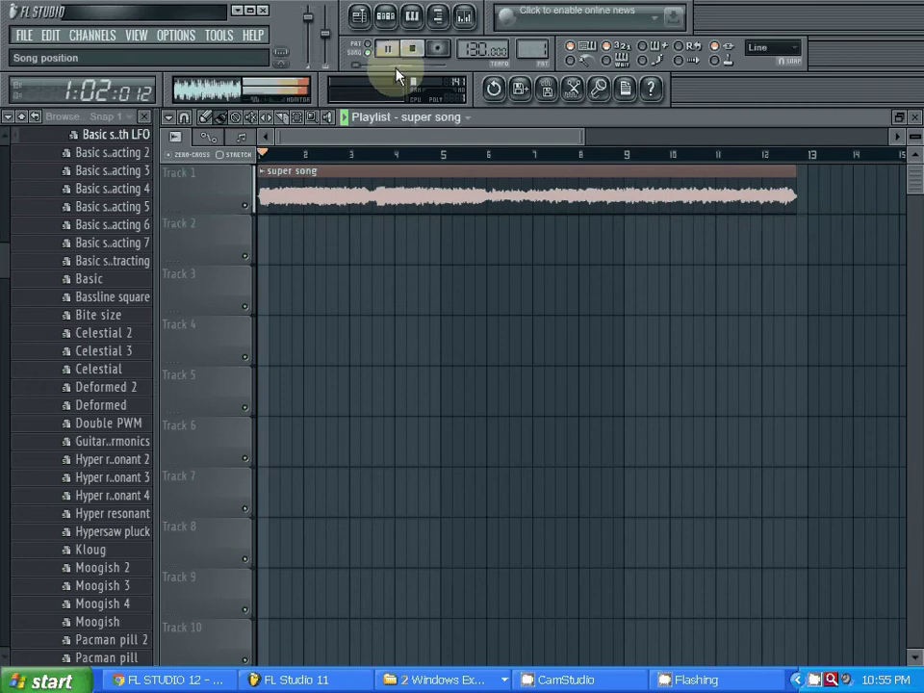
{"action": "left_click", "coordinate": [415, 50]}
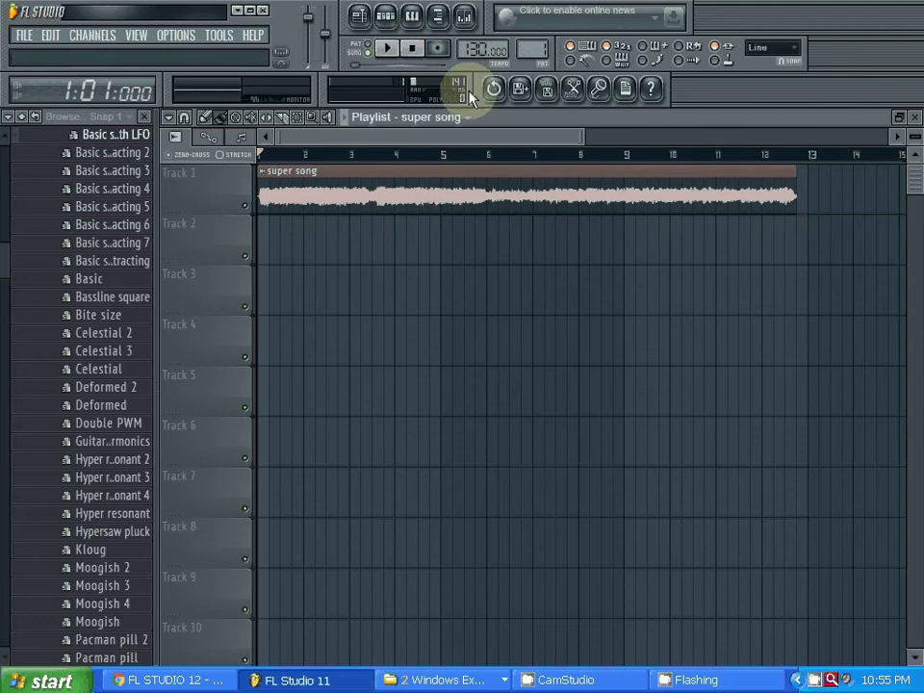
Show all channels in the step sequencer and replace the Hat channel with the Sytrus generator.
{"action": "left_click", "coordinate": [387, 16]}
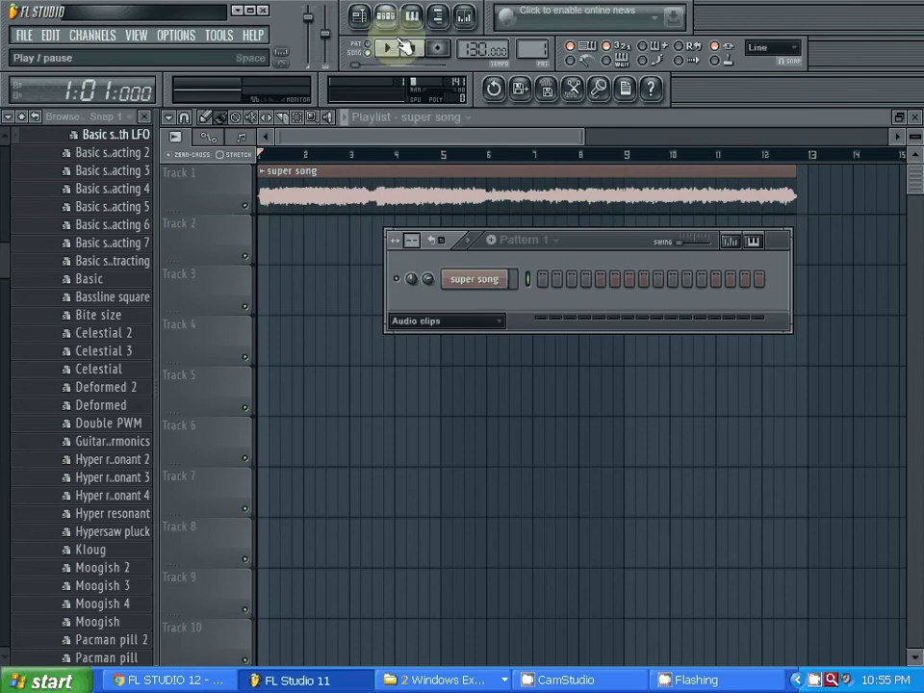
{"action": "left_click", "coordinate": [499, 323]}
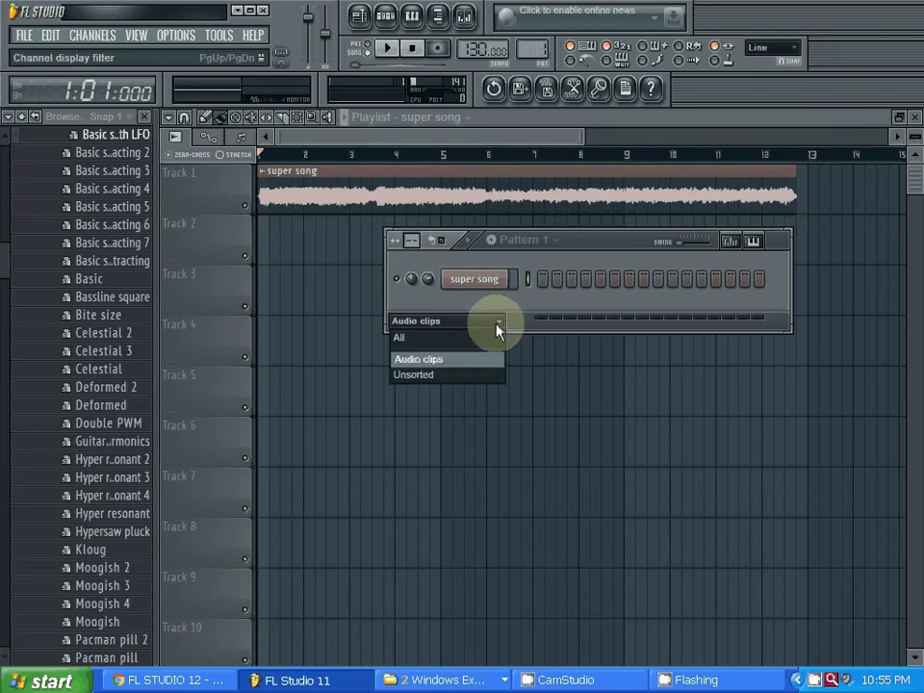
{"action": "left_click", "coordinate": [497, 339]}
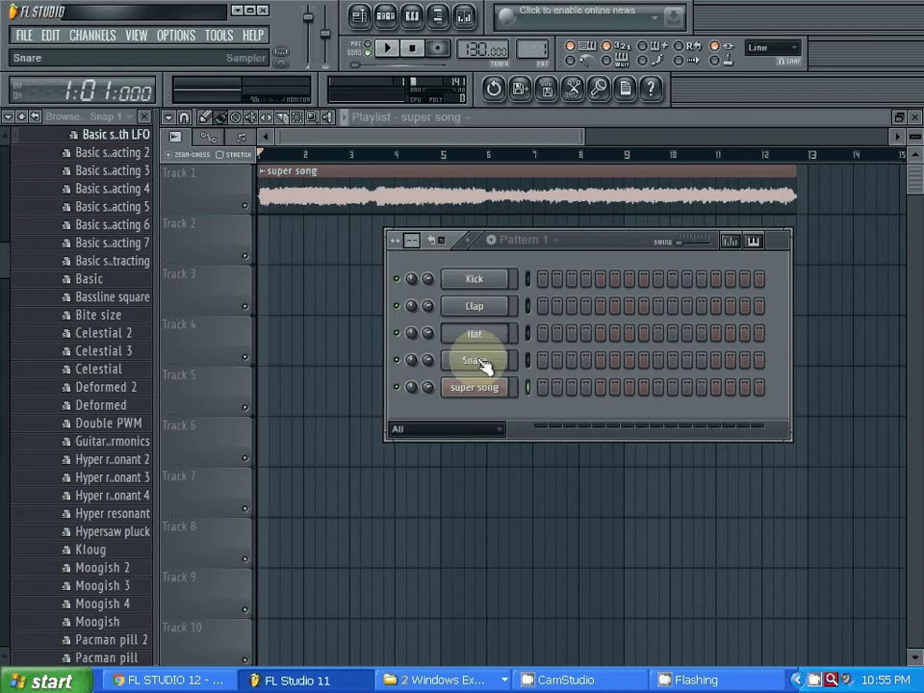
{"action": "right_click", "coordinate": [510, 330]}
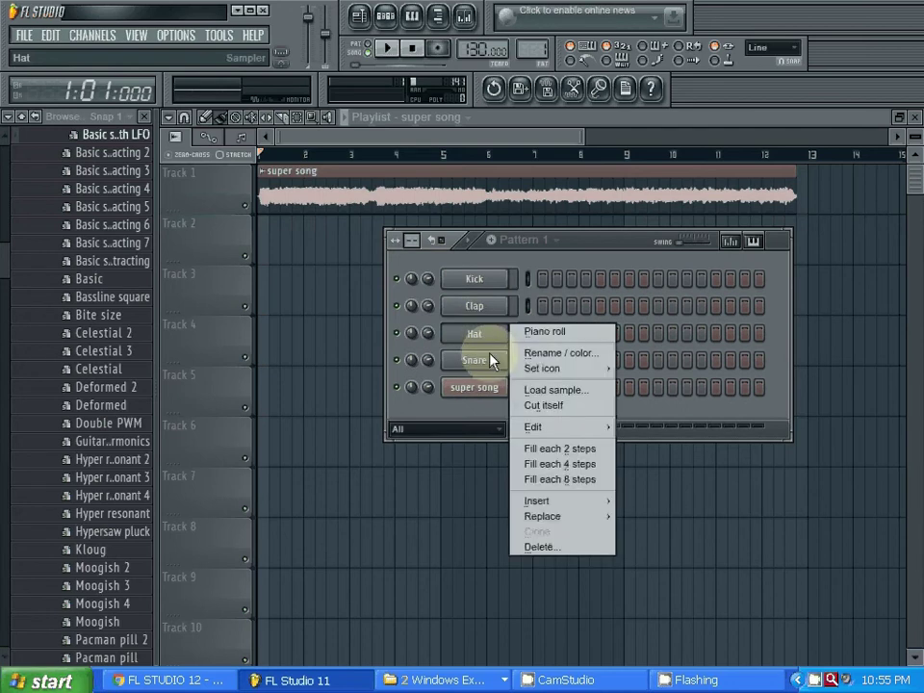
{"action": "mouse_move", "coordinate": [550, 520]}
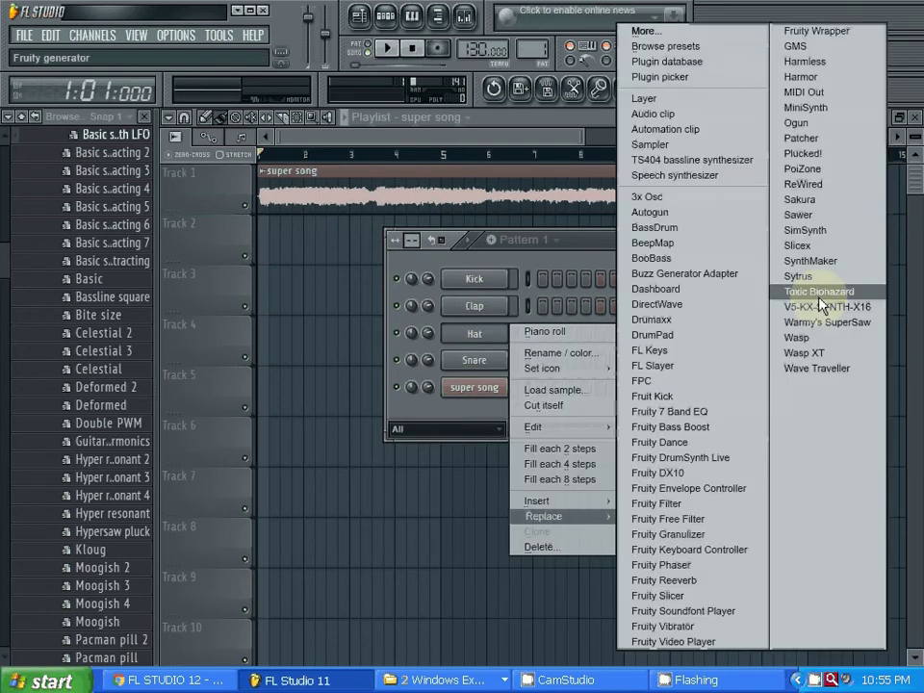
{"action": "left_click", "coordinate": [872, 278]}
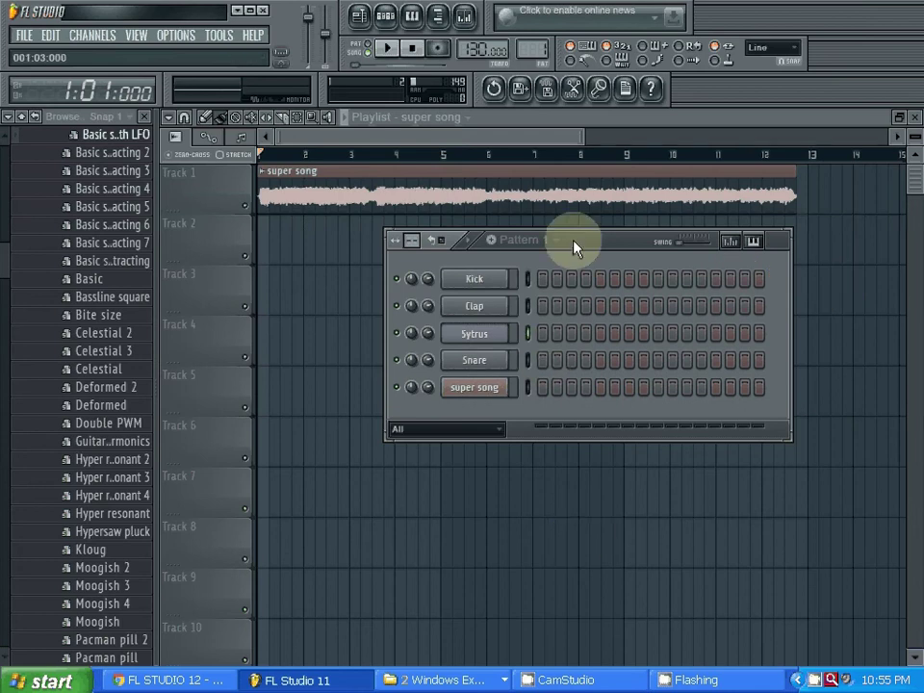
Open the Sytrus instrument window and rearrange it and the step sequencer so both can be reached.
{"action": "left_click_drag", "start_coordinate": [574, 249], "coordinate": [543, 248]}
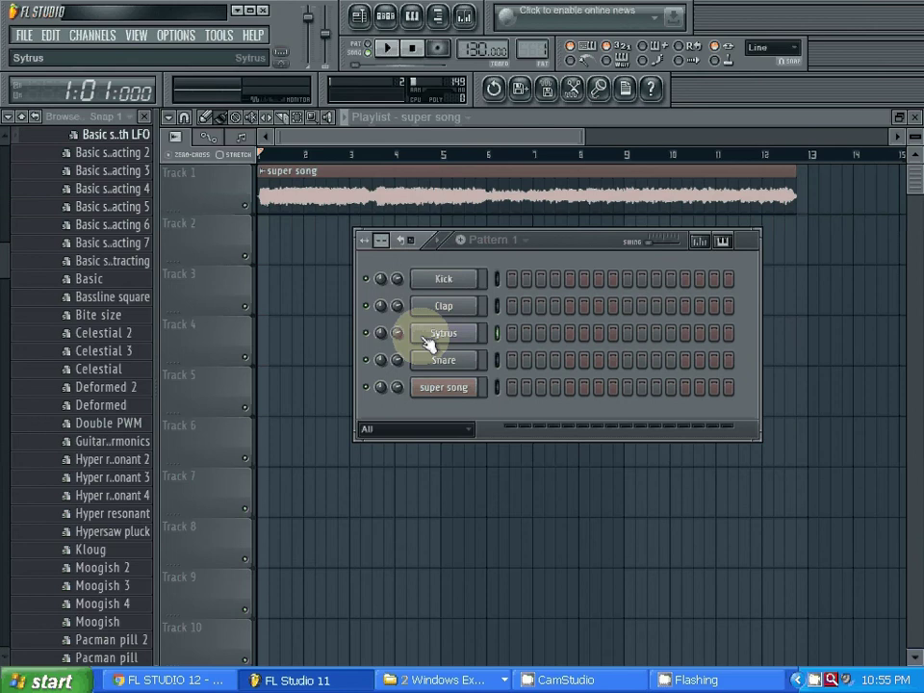
{"action": "left_click", "coordinate": [433, 339]}
{"action": "left_click_drag", "start_coordinate": [636, 500], "coordinate": [605, 111]}
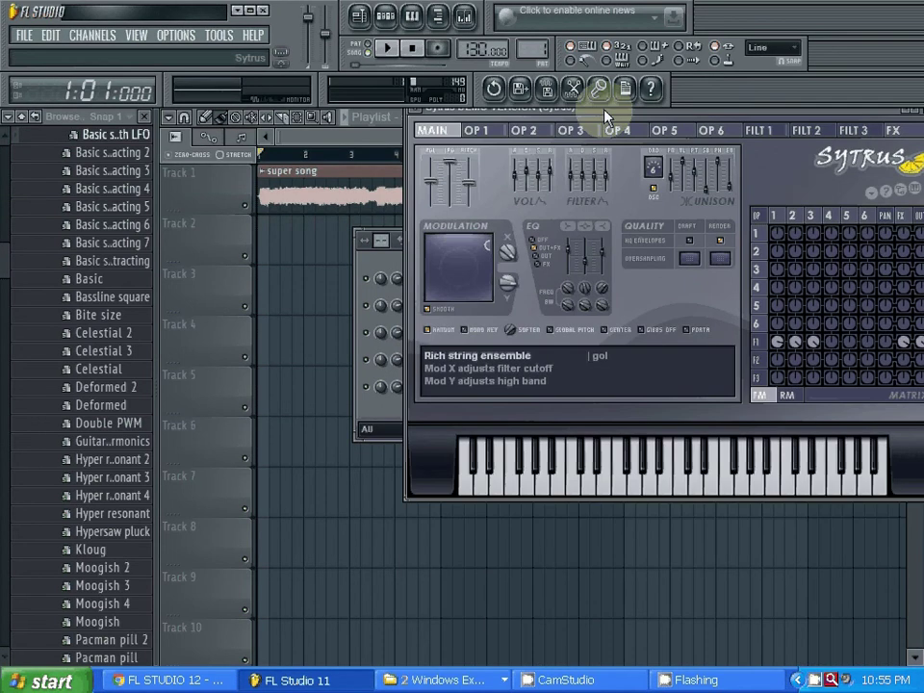
{"action": "left_click", "coordinate": [381, 252]}
{"action": "left_click_drag", "start_coordinate": [524, 253], "coordinate": [457, 244]}
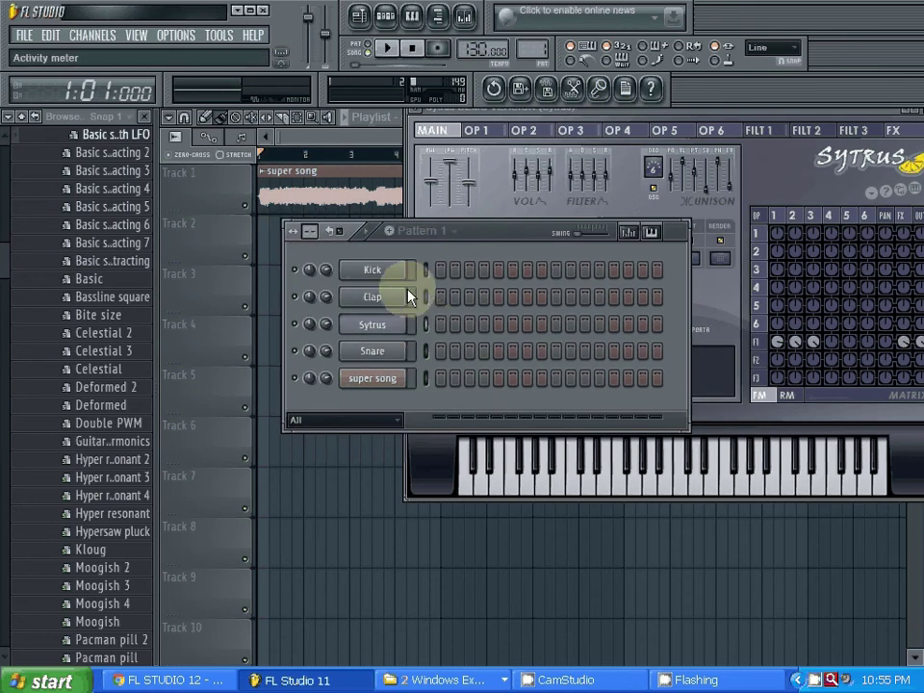
Open the super song clip's sample in Edison for editing, convert it to score and dump it to the piano roll.
{"action": "left_click", "coordinate": [340, 171]}
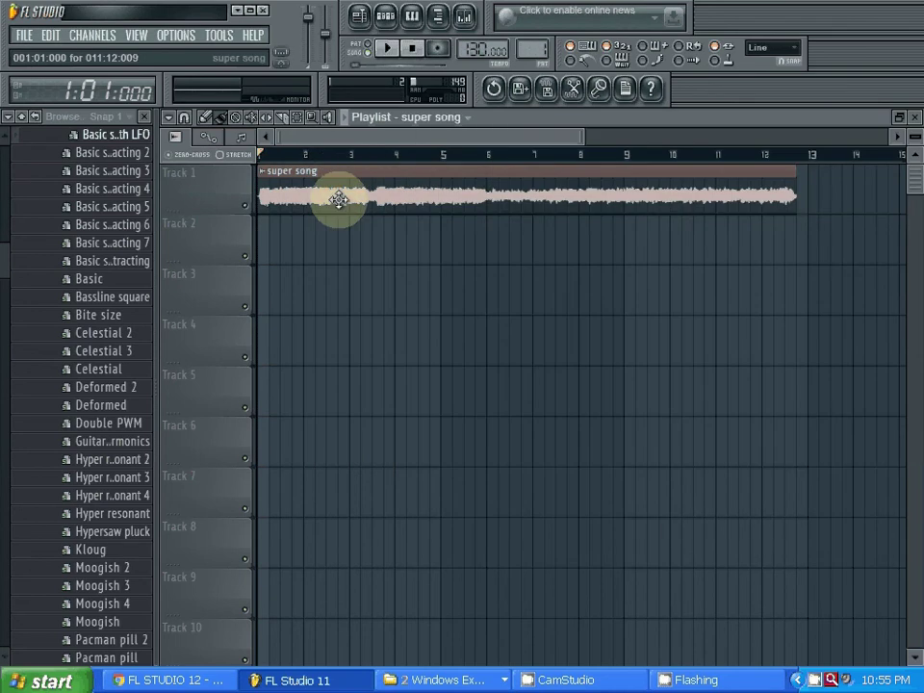
{"action": "double_click", "coordinate": [338, 199]}
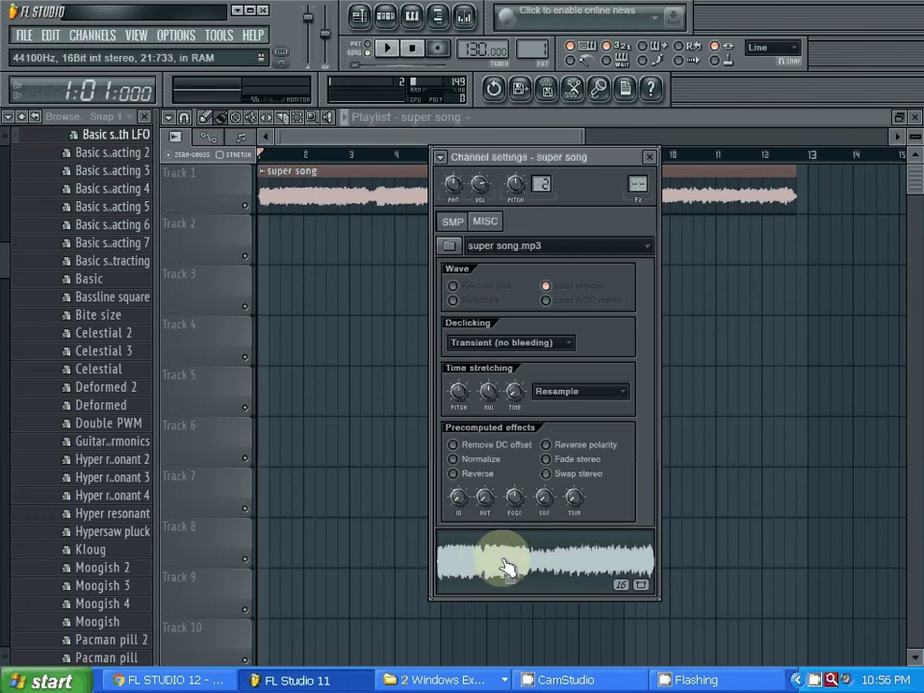
{"action": "right_click", "coordinate": [546, 560]}
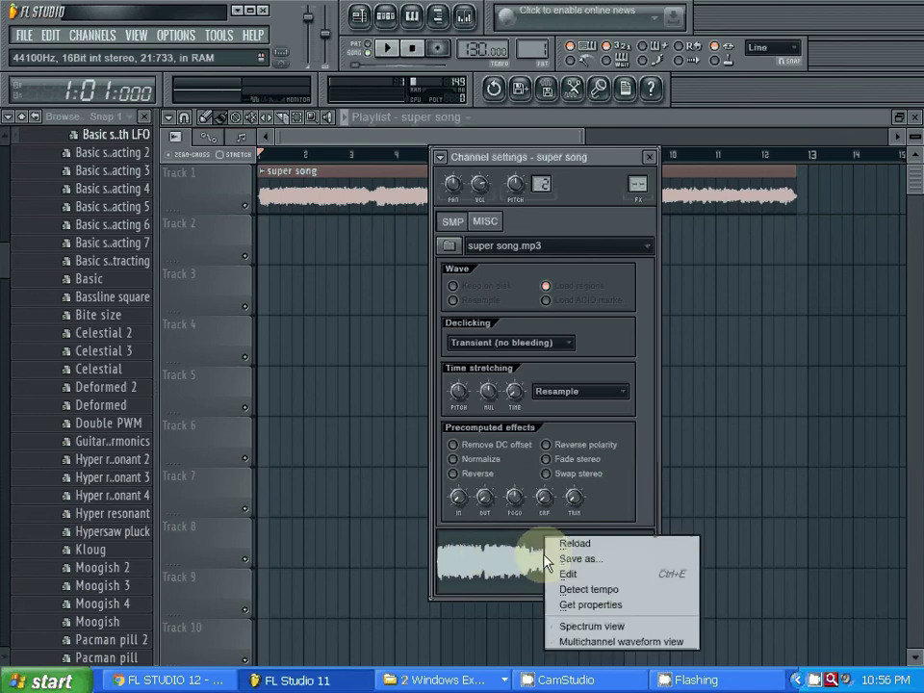
{"action": "left_click", "coordinate": [632, 578]}
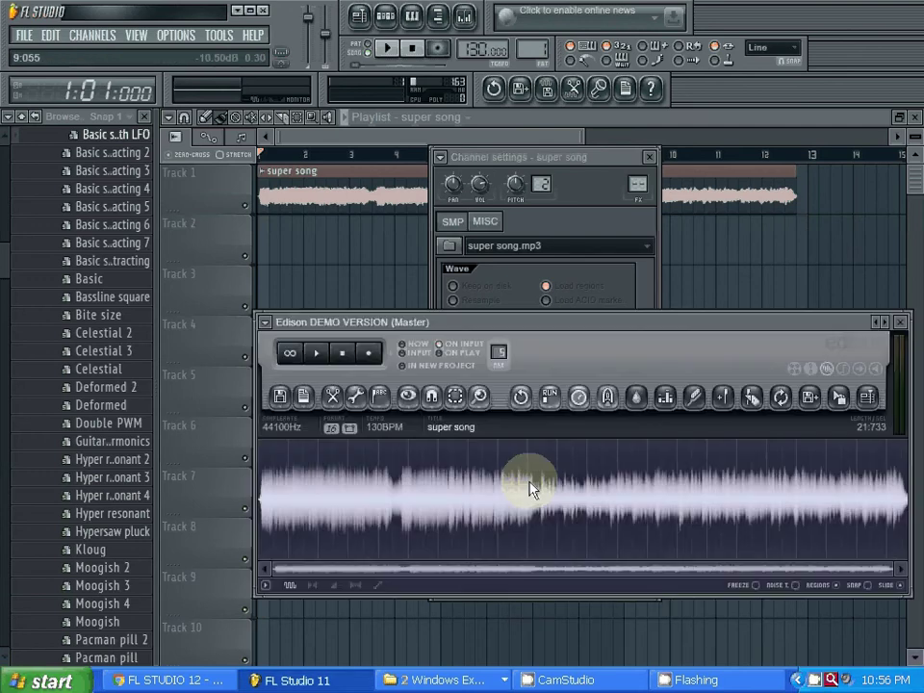
{"action": "left_click", "coordinate": [362, 402]}
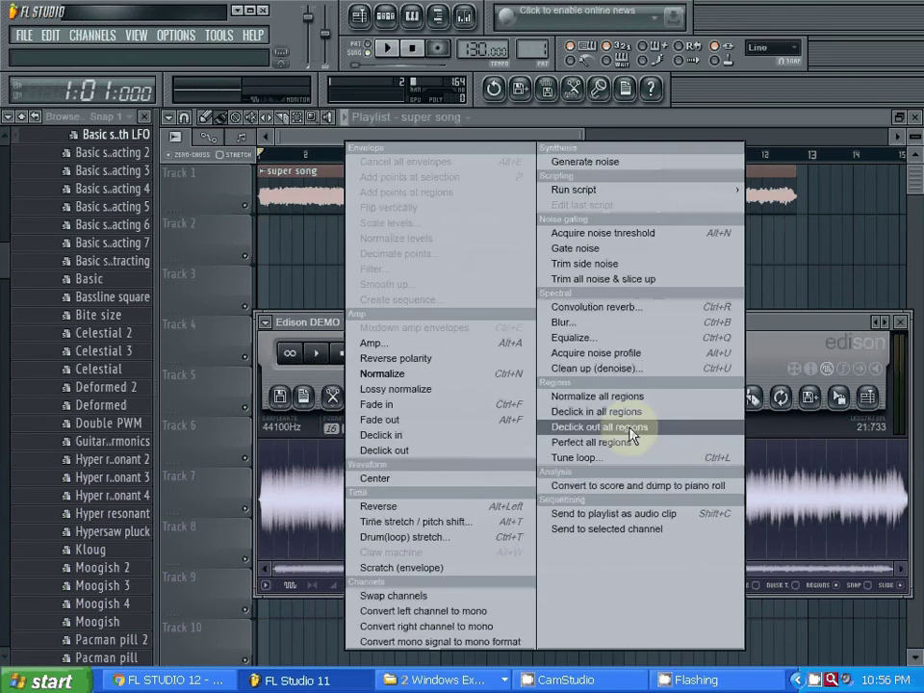
{"action": "left_click", "coordinate": [670, 486]}
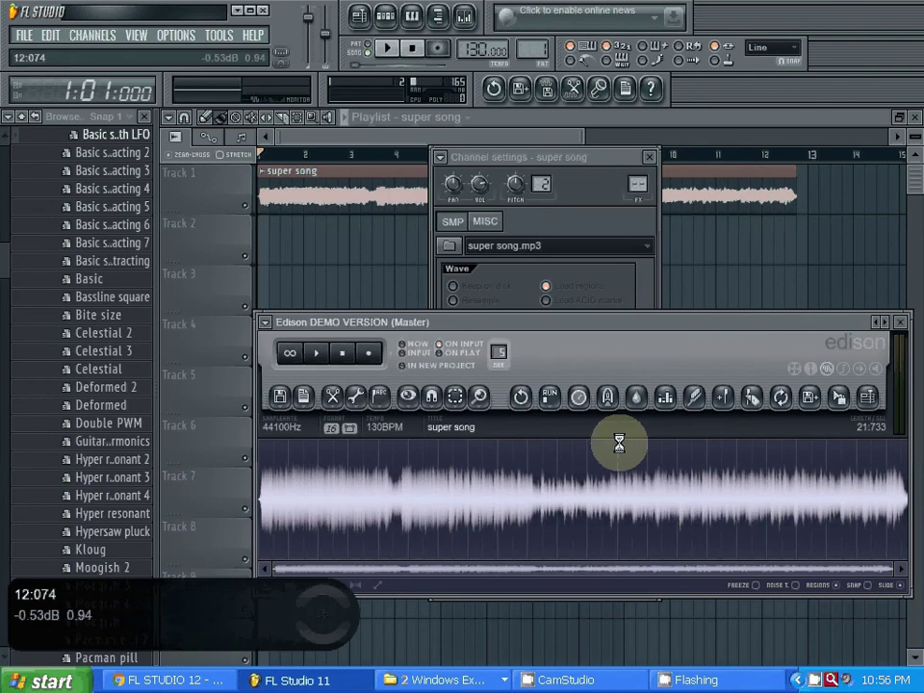
Copy the super song channel's notes in Pattern 1 and paste them into the Sytrus channel.
{"action": "left_click", "coordinate": [389, 17]}
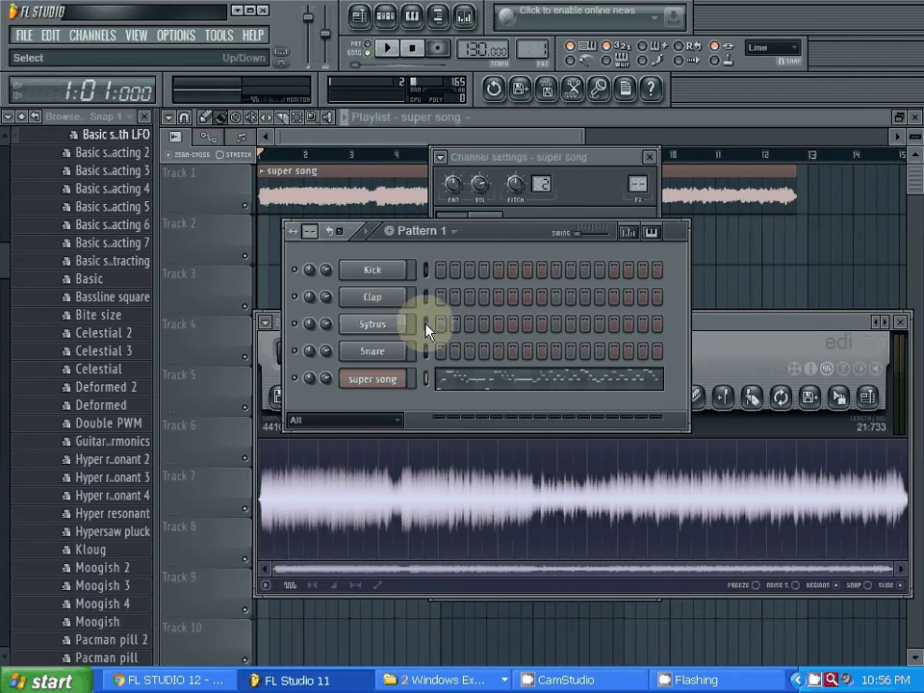
{"action": "right_click", "coordinate": [379, 381]}
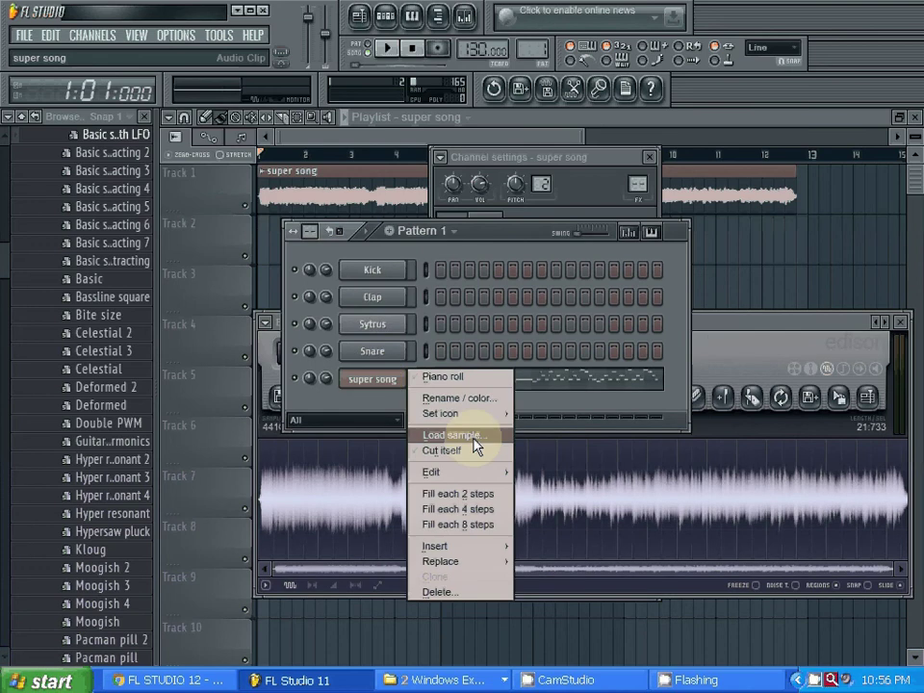
{"action": "mouse_move", "coordinate": [476, 472]}
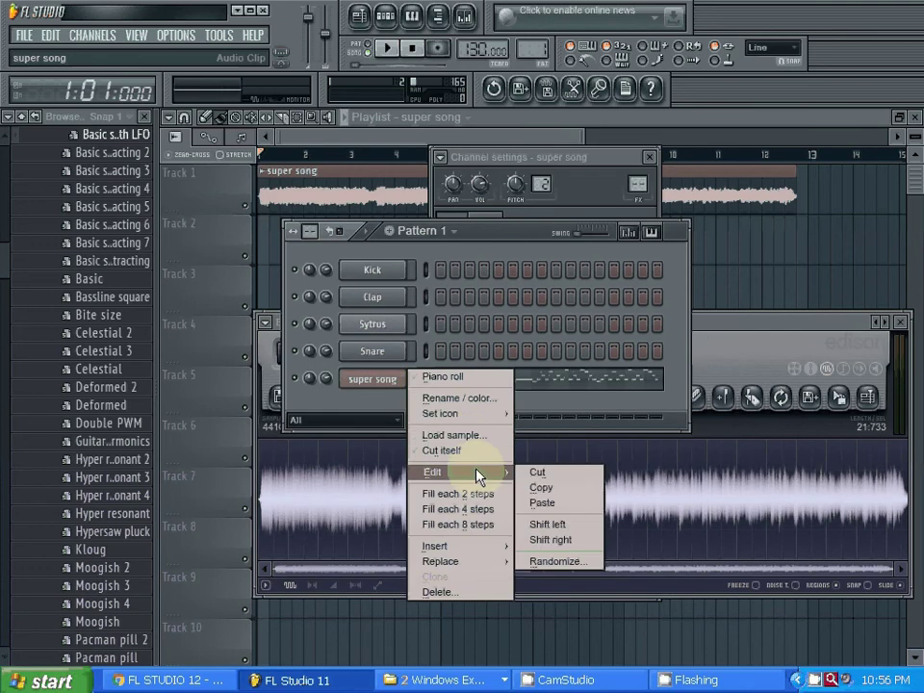
{"action": "left_click", "coordinate": [545, 489]}
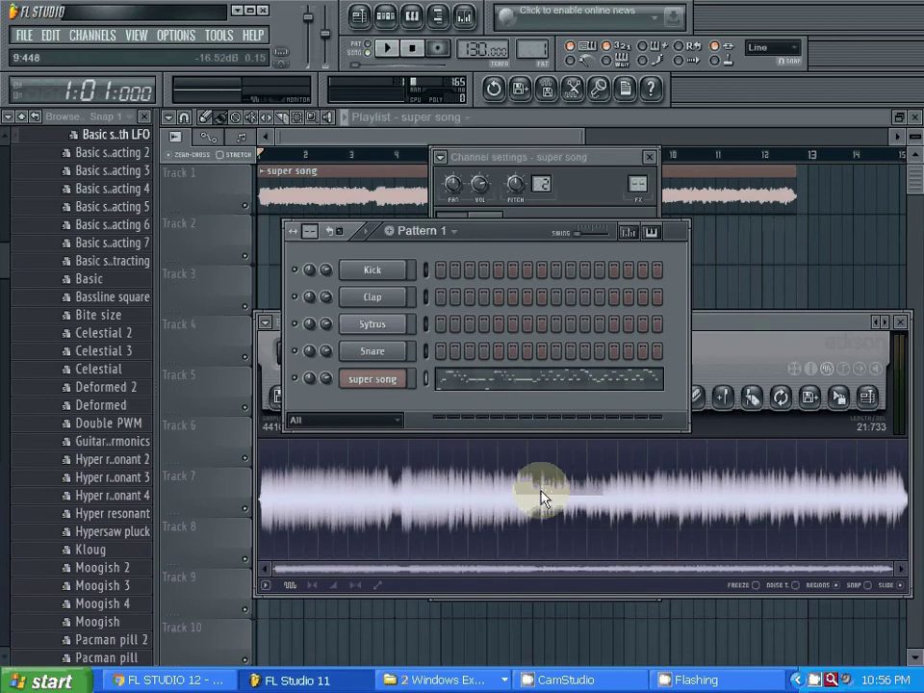
{"action": "left_click", "coordinate": [386, 332]}
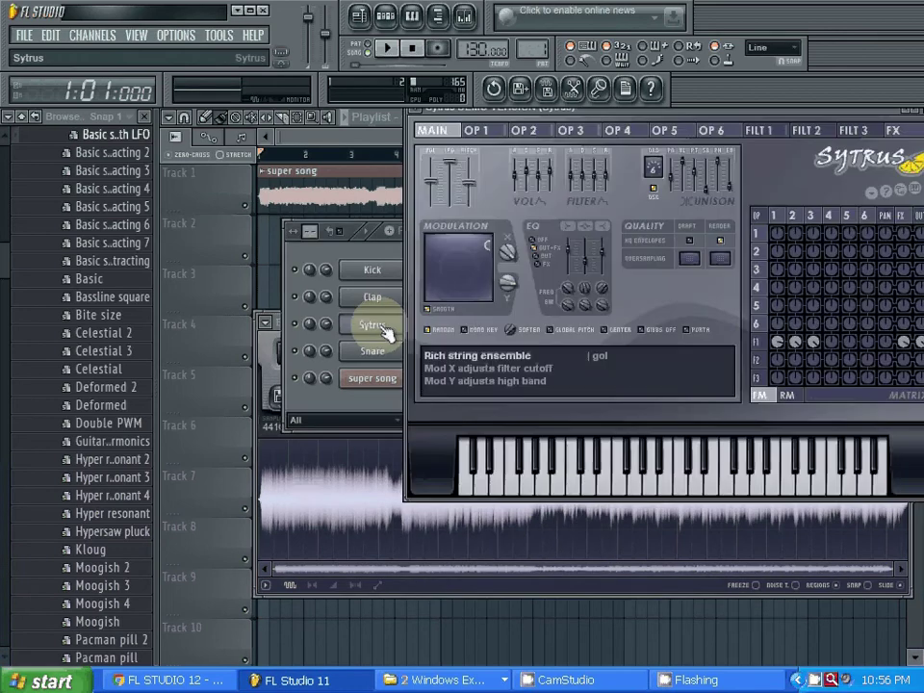
{"action": "right_click", "coordinate": [402, 324]}
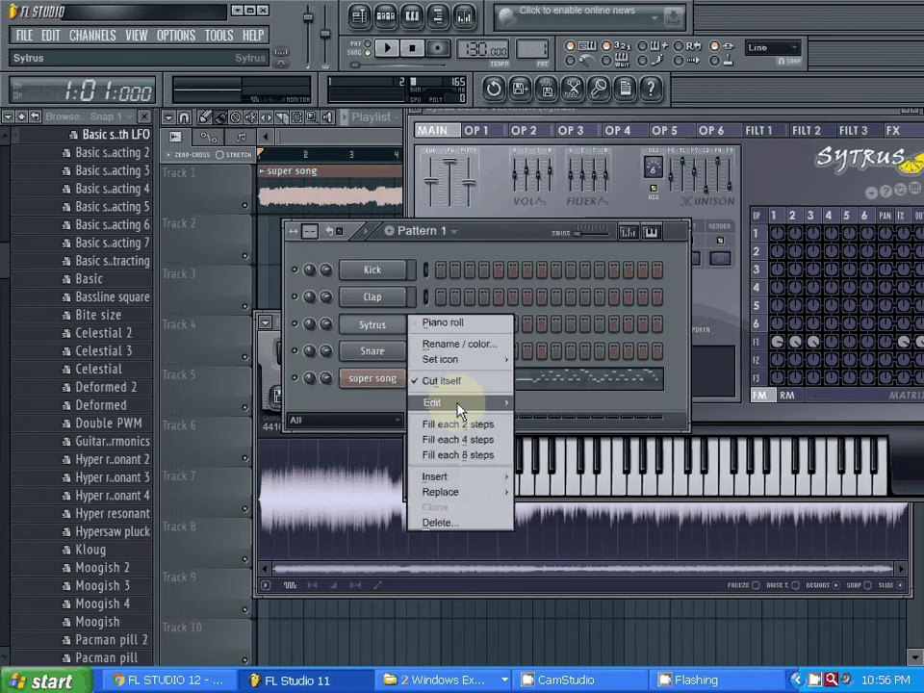
{"action": "mouse_move", "coordinate": [459, 408]}
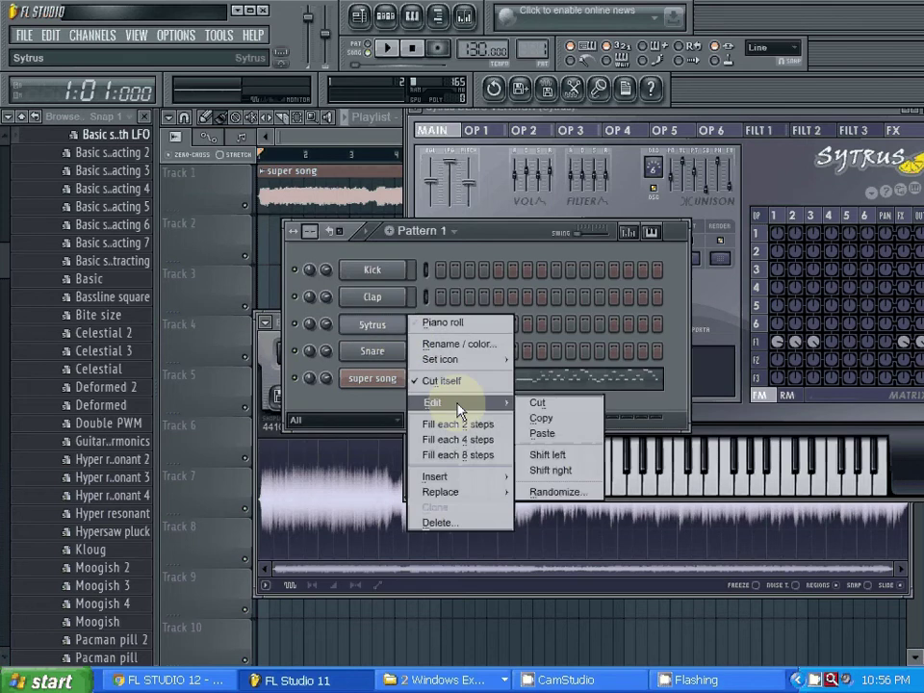
{"action": "left_click", "coordinate": [544, 434]}
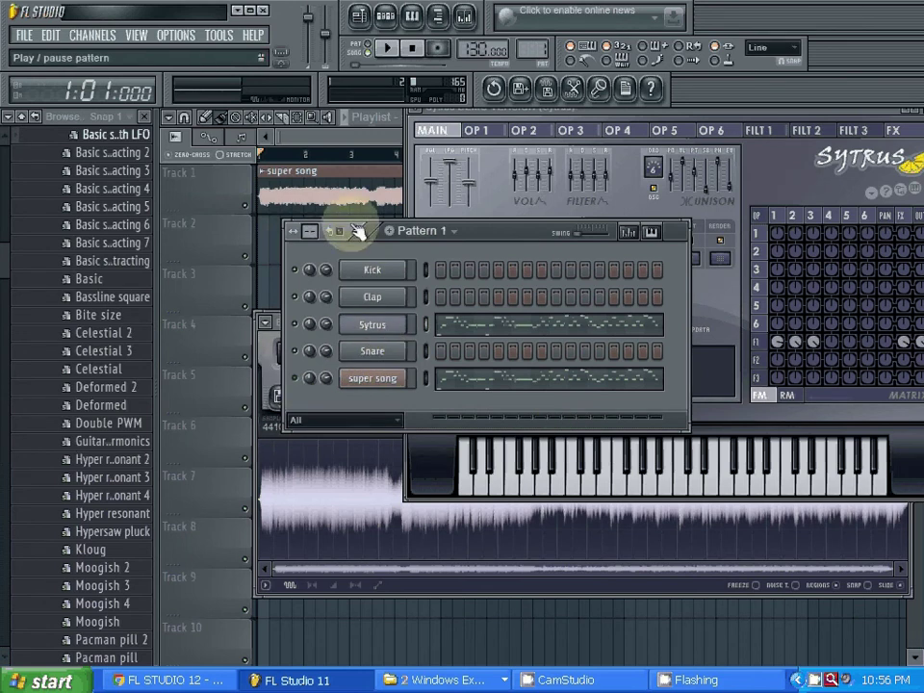
Play the Sytrus notes in pattern mode with the piano roll open, raising the main volume and the system volume.
{"action": "left_click", "coordinate": [389, 51]}
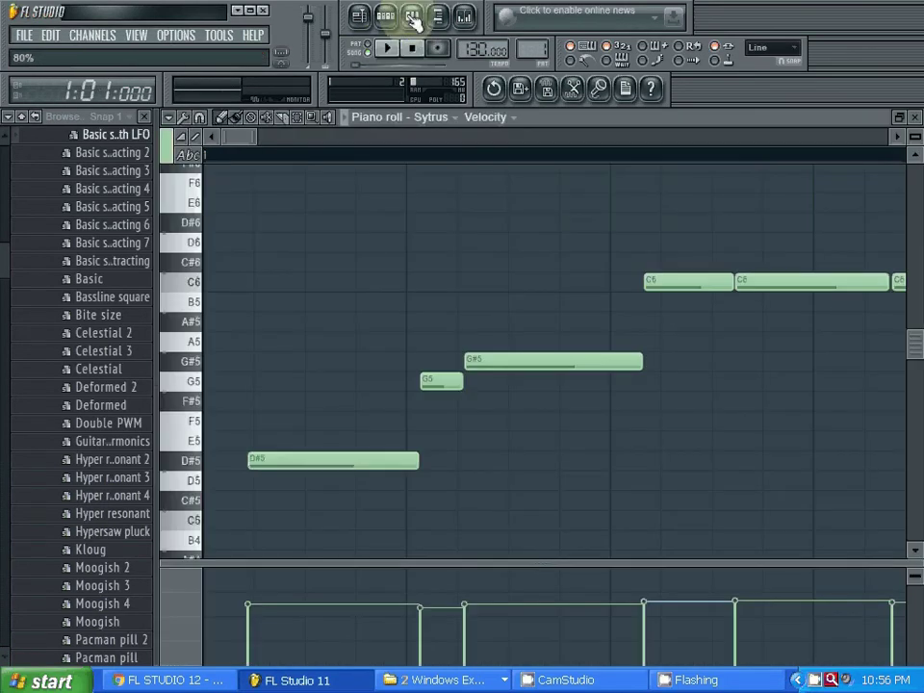
{"action": "left_click", "coordinate": [388, 51]}
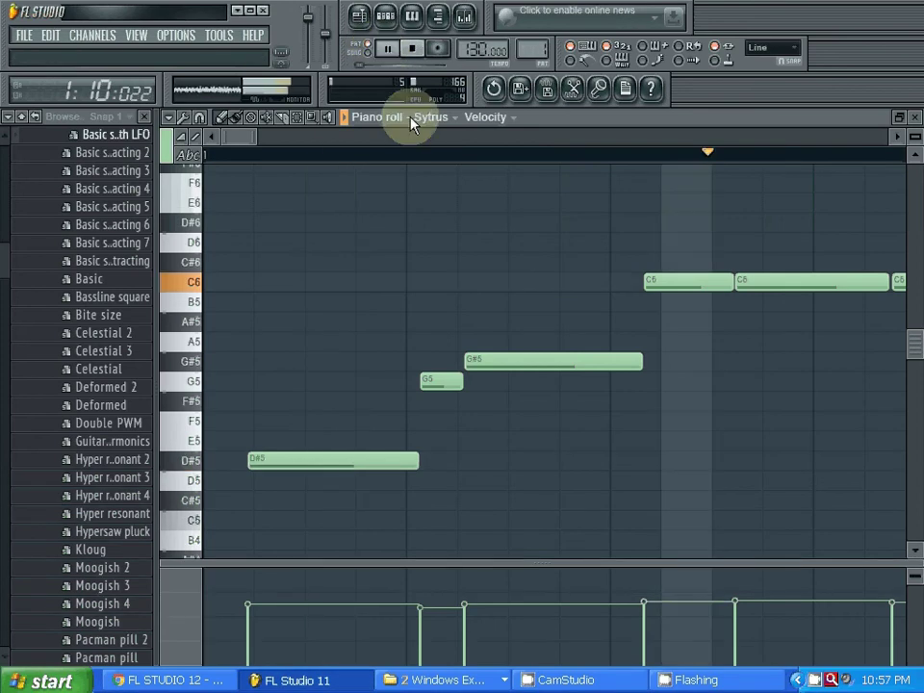
{"action": "left_click_drag", "start_coordinate": [308, 17], "coordinate": [307, 8]}
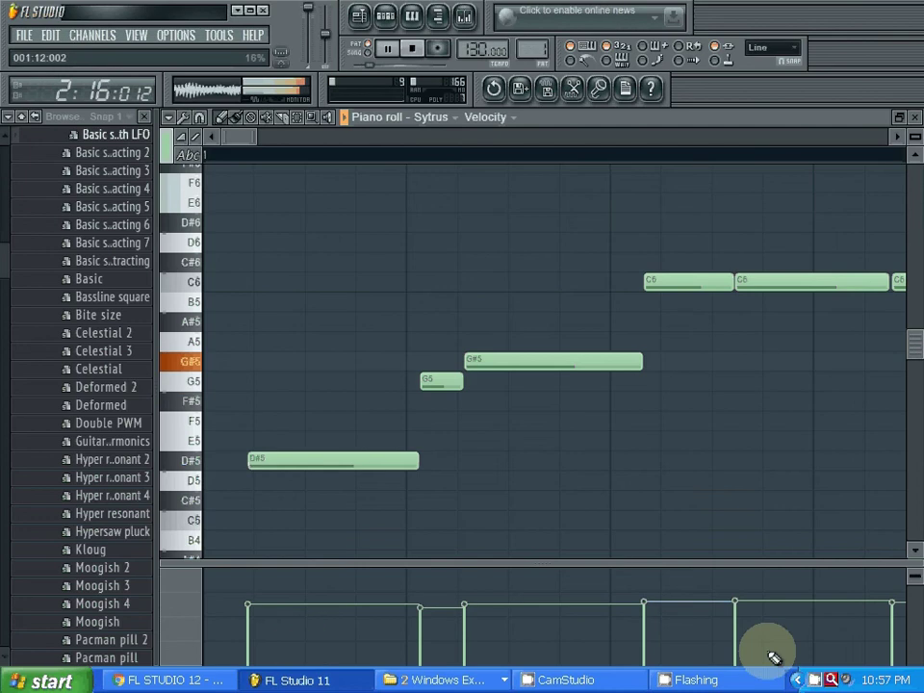
{"action": "left_click", "coordinate": [844, 679]}
{"action": "left_click_drag", "start_coordinate": [881, 628], "coordinate": [881, 622]}
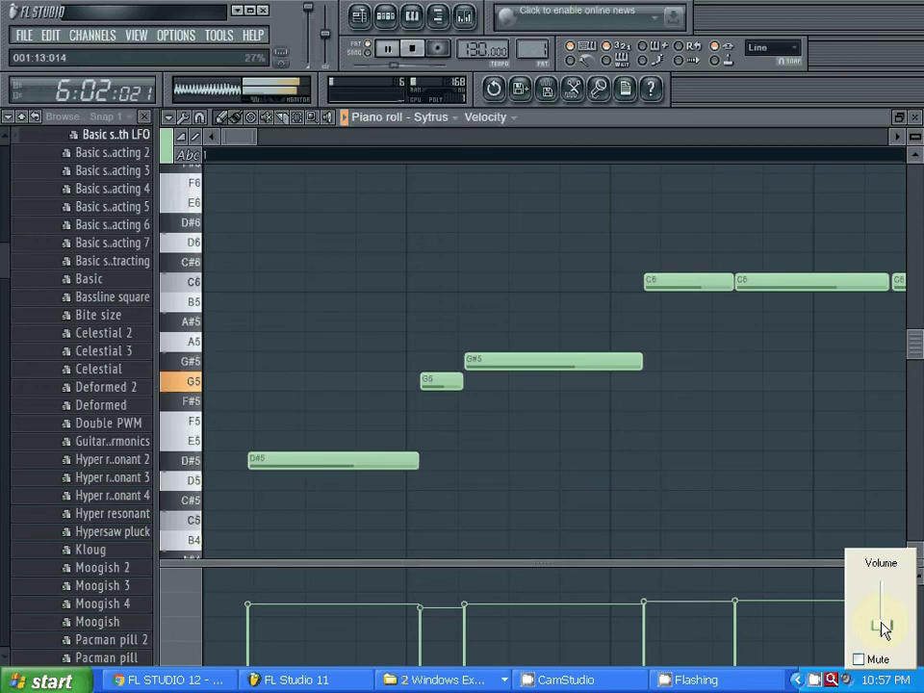
{"action": "left_click", "coordinate": [255, 130]}
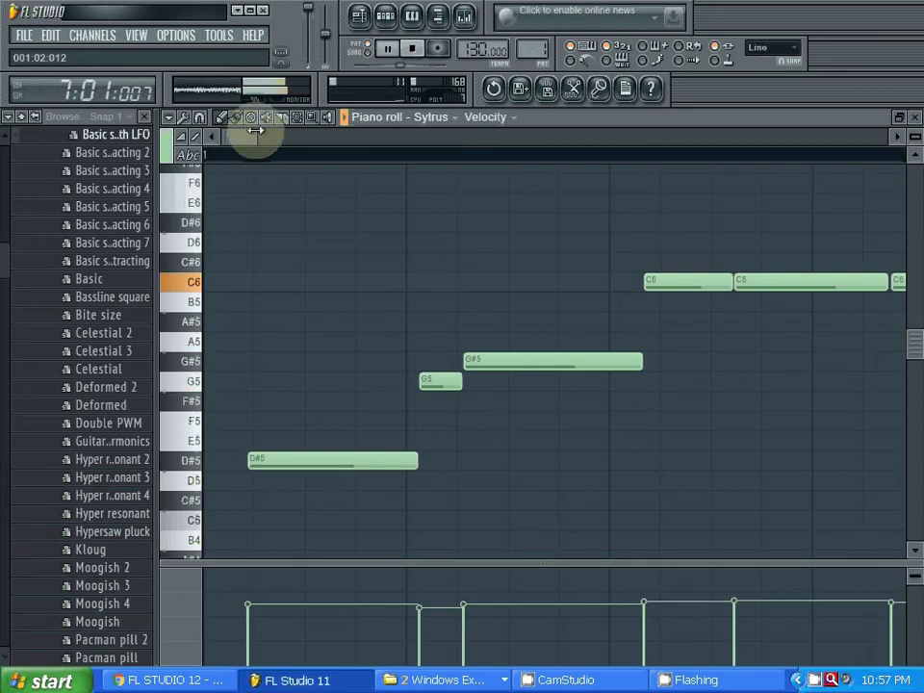
Load the Classic preset from the Plucked category into the Sytrus channel while Pattern 1 plays.
{"action": "left_click_drag", "start_coordinate": [255, 130], "coordinate": [836, 134]}
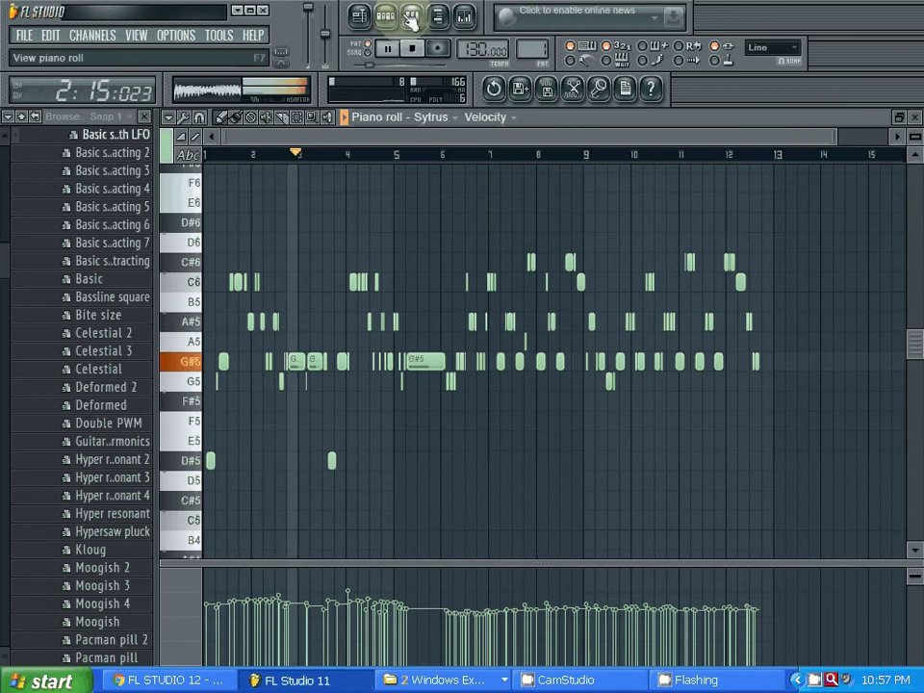
{"action": "left_click", "coordinate": [386, 17]}
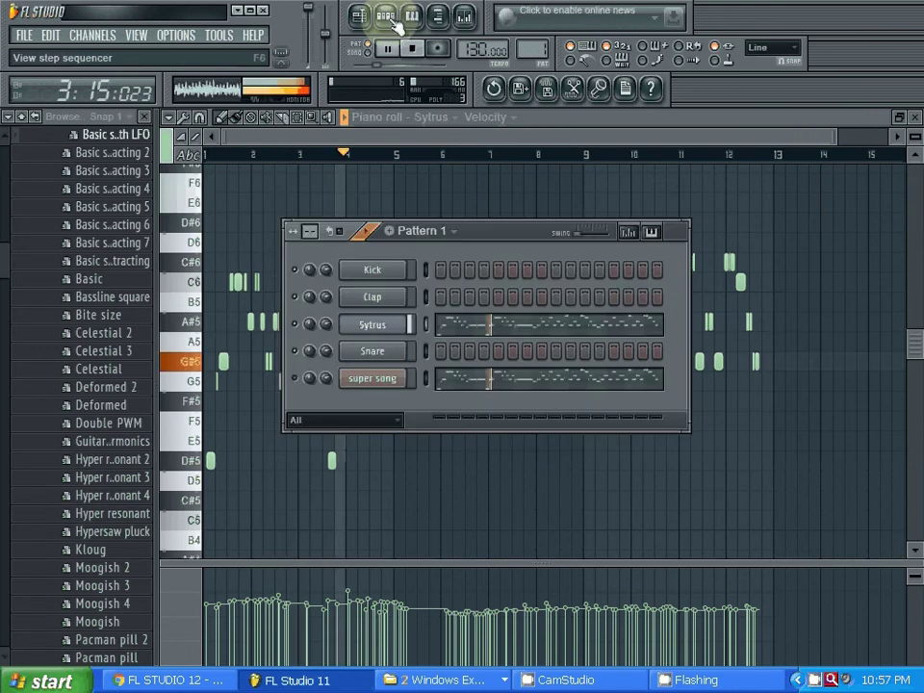
{"action": "left_click", "coordinate": [375, 327]}
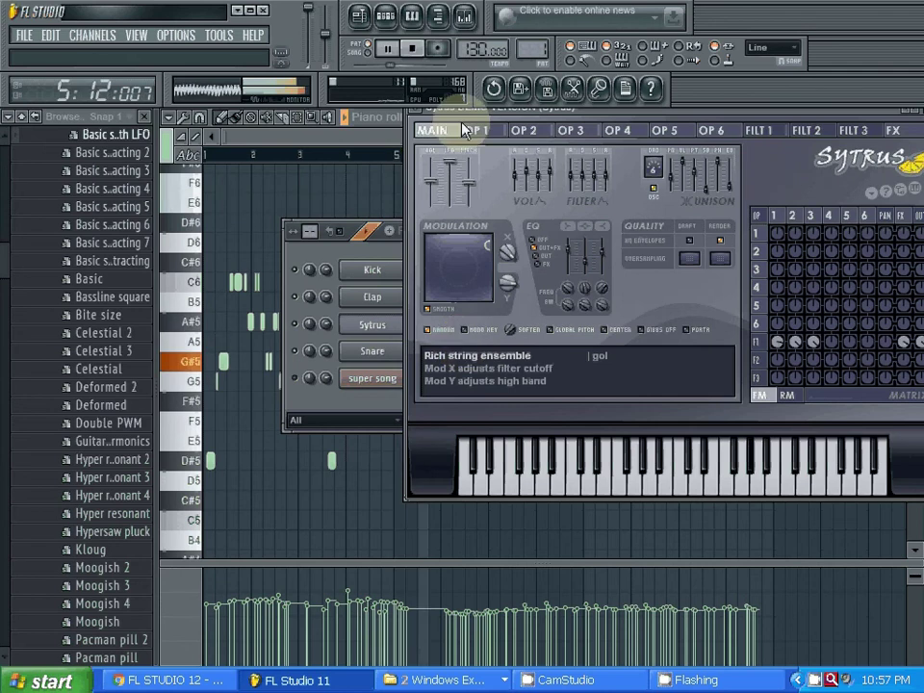
{"action": "left_click", "coordinate": [416, 108]}
{"action": "mouse_move", "coordinate": [434, 154]}
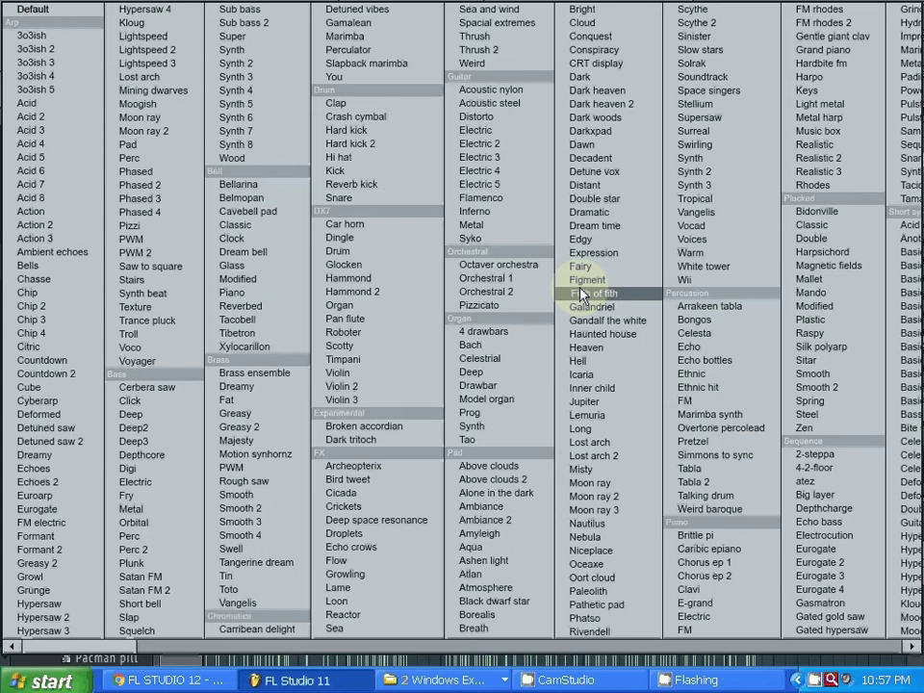
{"action": "left_click", "coordinate": [812, 230]}
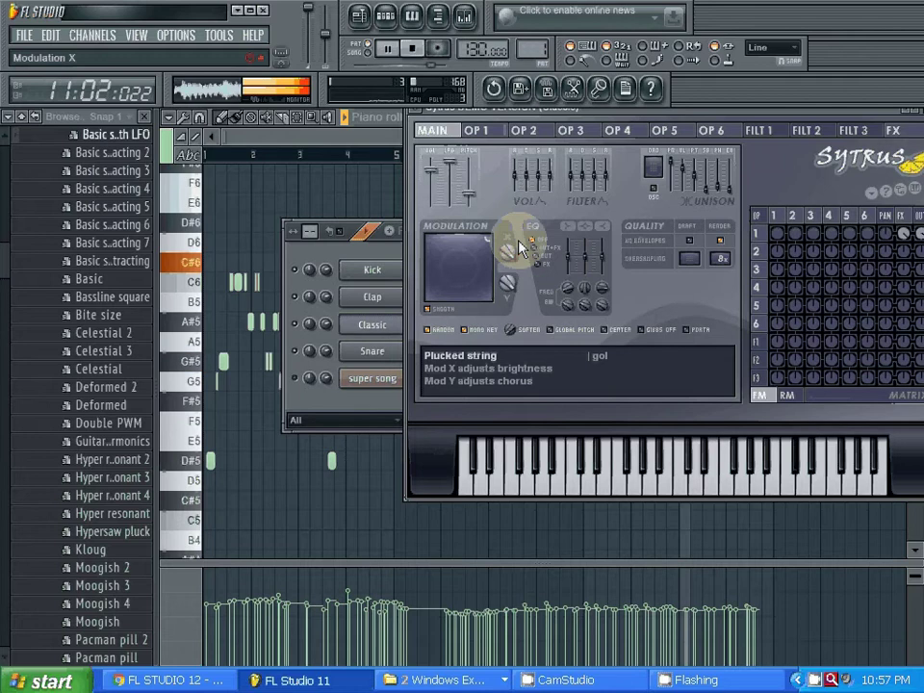
Reposition the step sequencer and the Sytrus window, and follow the Classic channel's notes in the piano roll.
{"action": "left_click", "coordinate": [383, 258]}
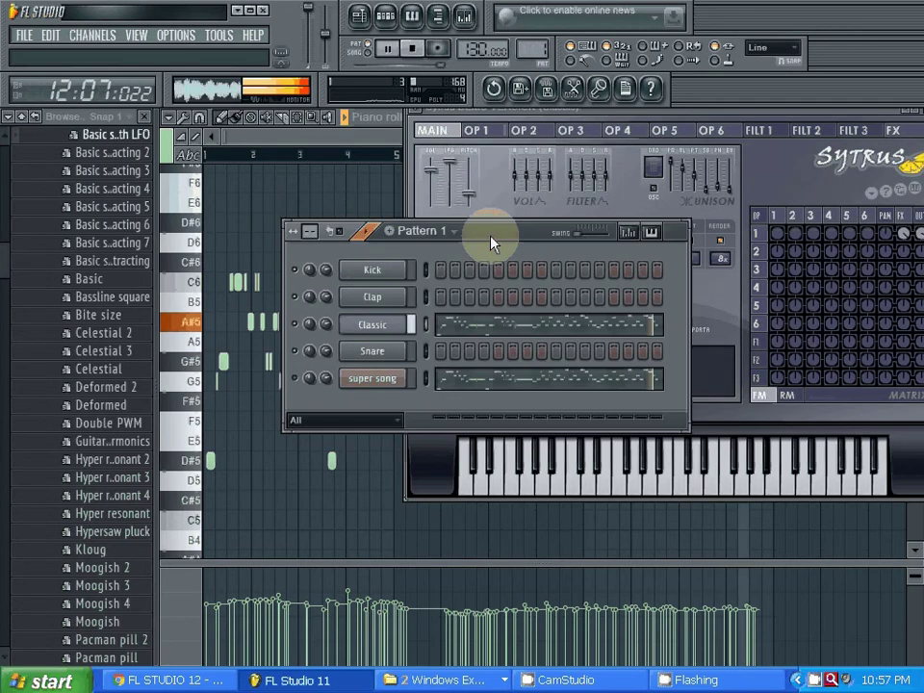
{"action": "left_click_drag", "start_coordinate": [491, 236], "coordinate": [442, 225]}
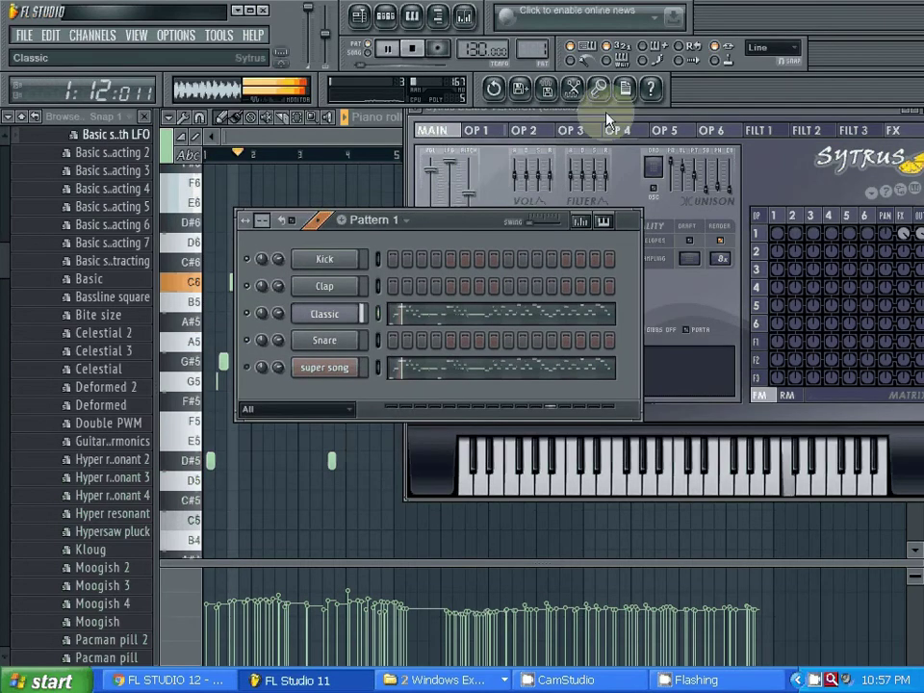
{"action": "left_click_drag", "start_coordinate": [606, 120], "coordinate": [478, 106]}
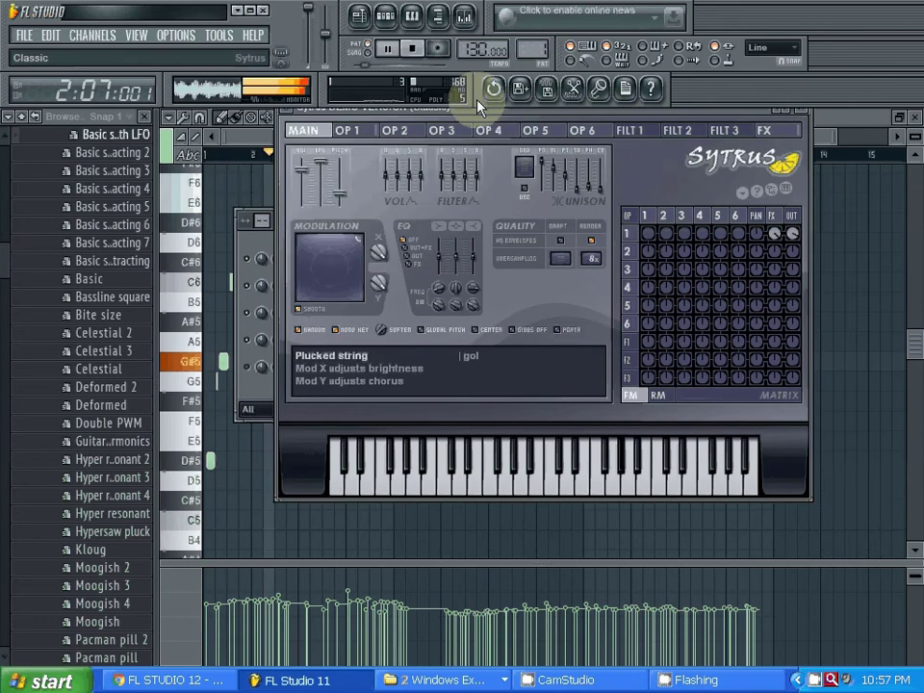
{"action": "left_click", "coordinate": [414, 20]}
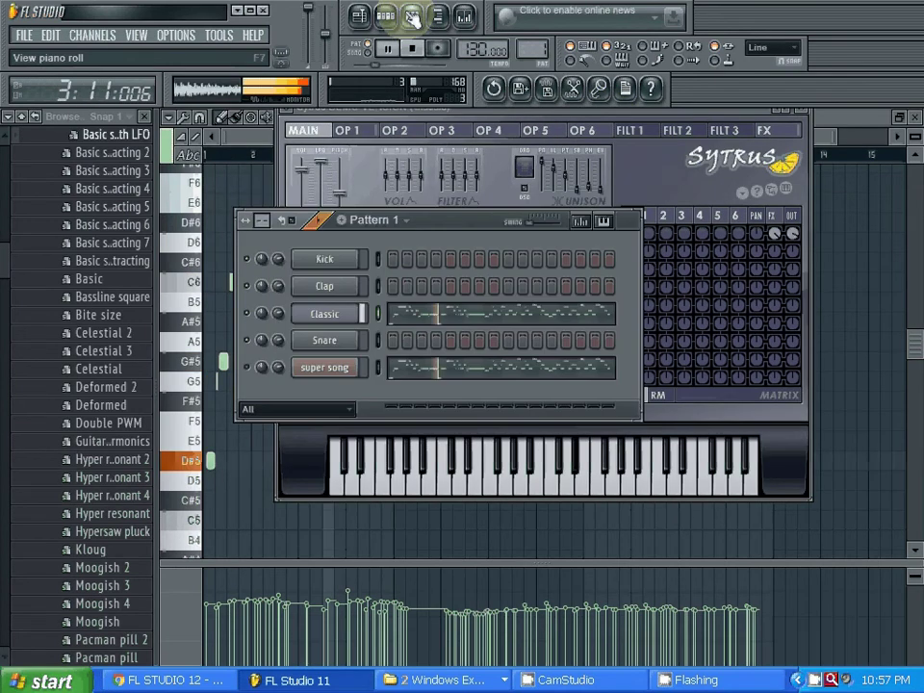
{"action": "left_click", "coordinate": [414, 18]}
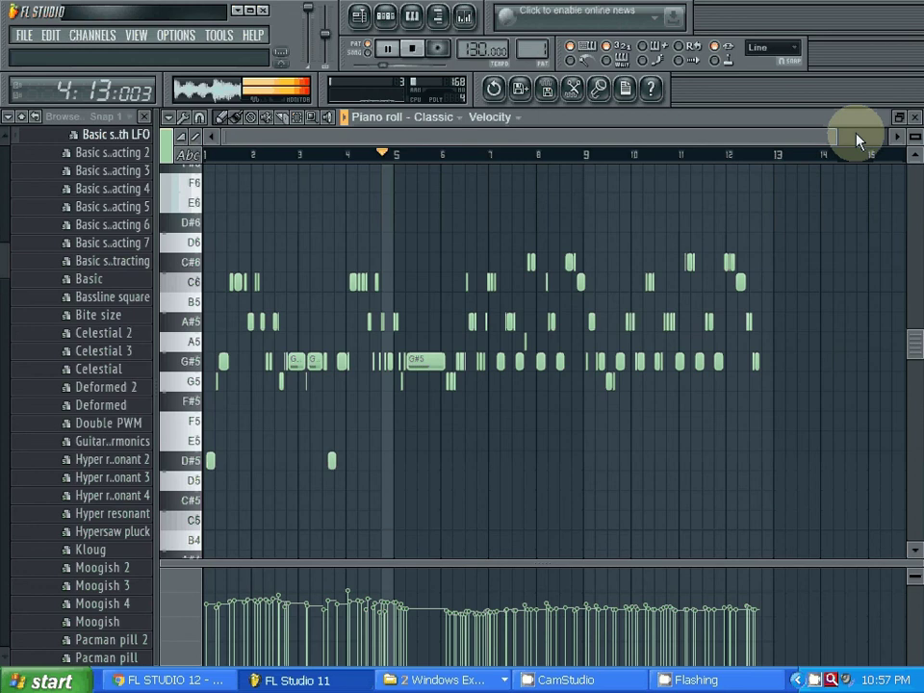
{"action": "left_click_drag", "start_coordinate": [856, 140], "coordinate": [766, 136]}
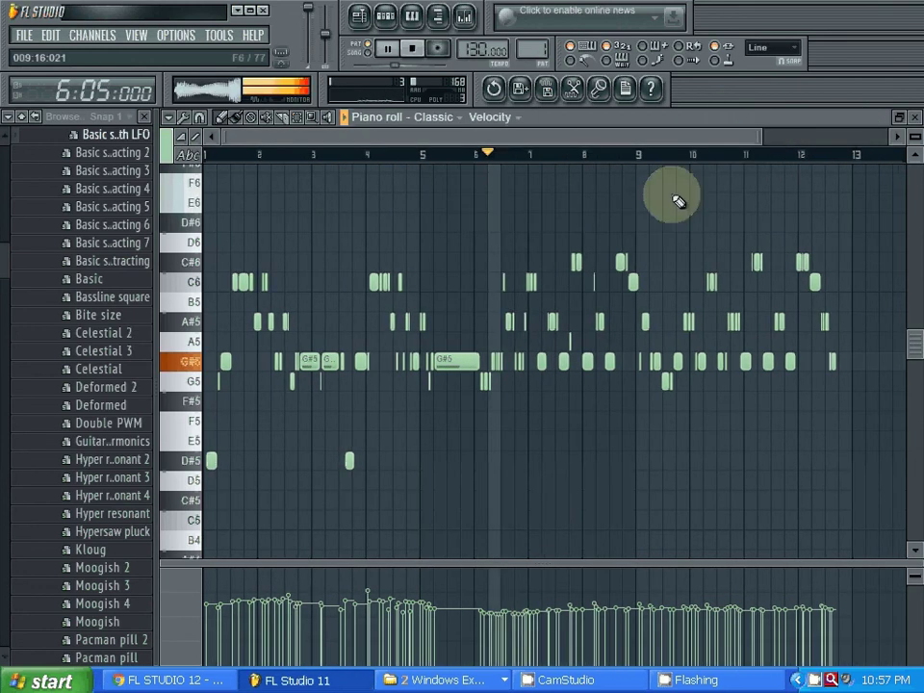
Replace the Classic sound with the Magnetic fields preset from the Plucked category.
{"action": "left_click", "coordinate": [386, 16]}
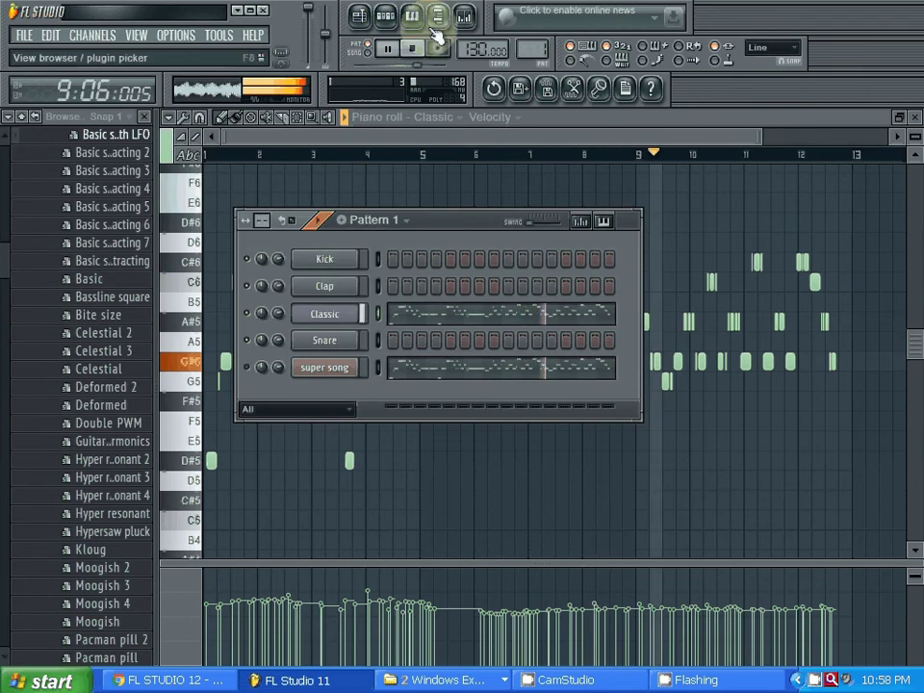
{"action": "left_click", "coordinate": [339, 317]}
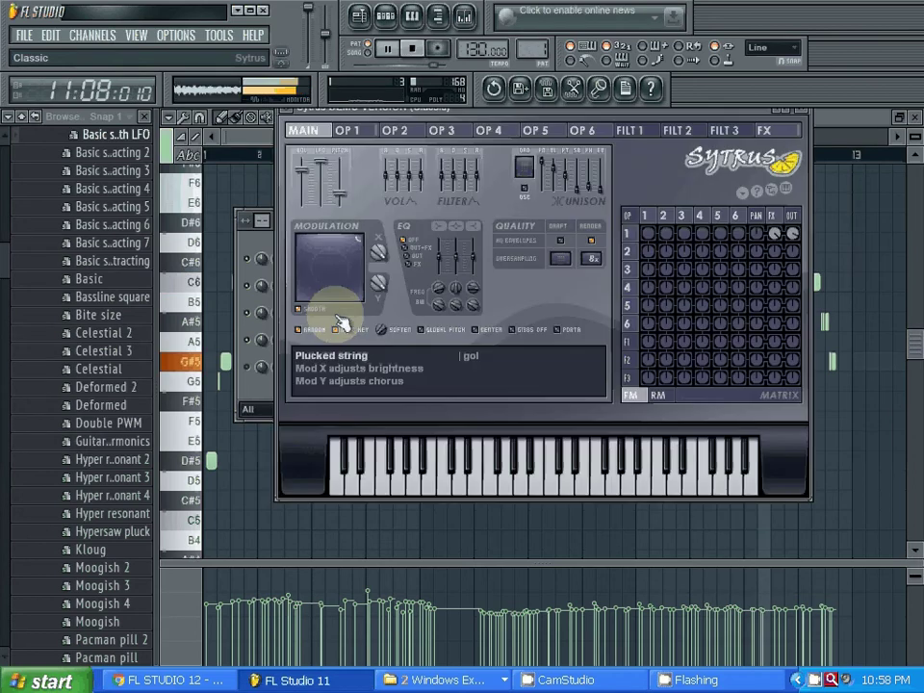
{"action": "left_click", "coordinate": [287, 109]}
{"action": "mouse_move", "coordinate": [307, 147]}
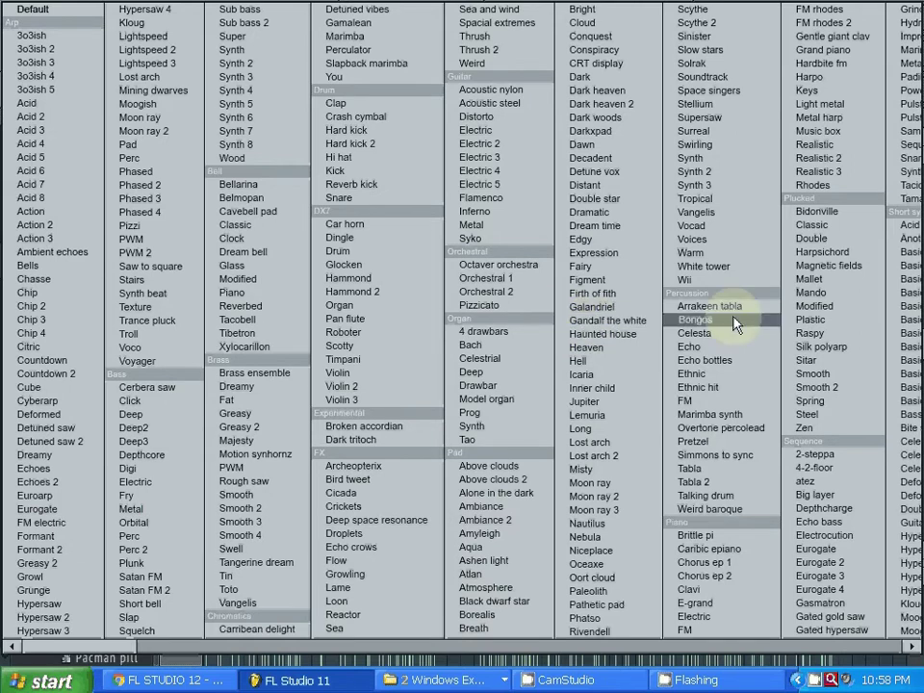
{"action": "left_click", "coordinate": [818, 265]}
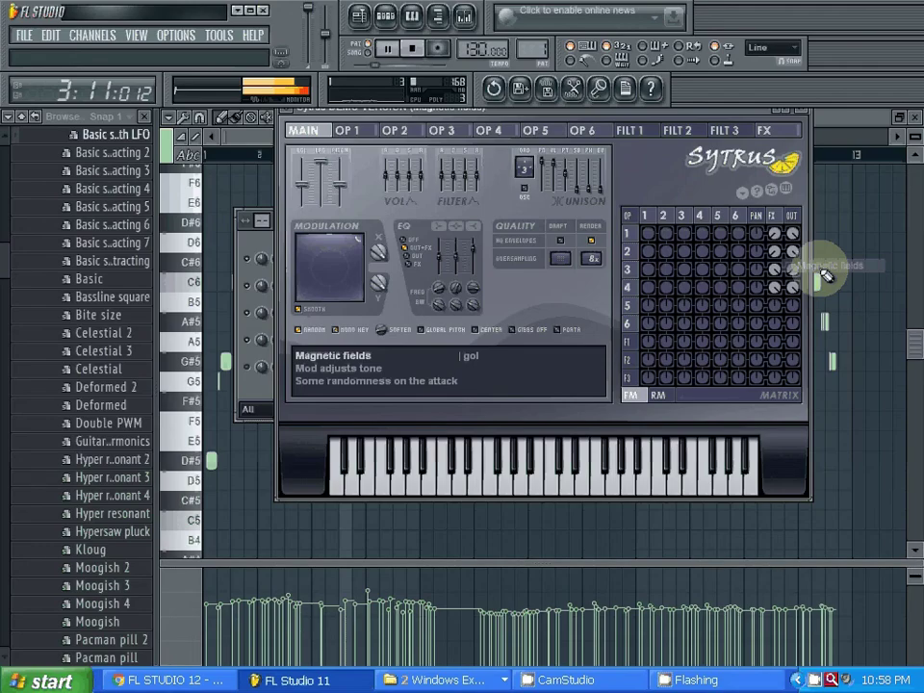
Listen to the Magnetic fields channel with its full note sequence shown in the piano roll, and stop playback.
{"action": "left_click", "coordinate": [273, 258]}
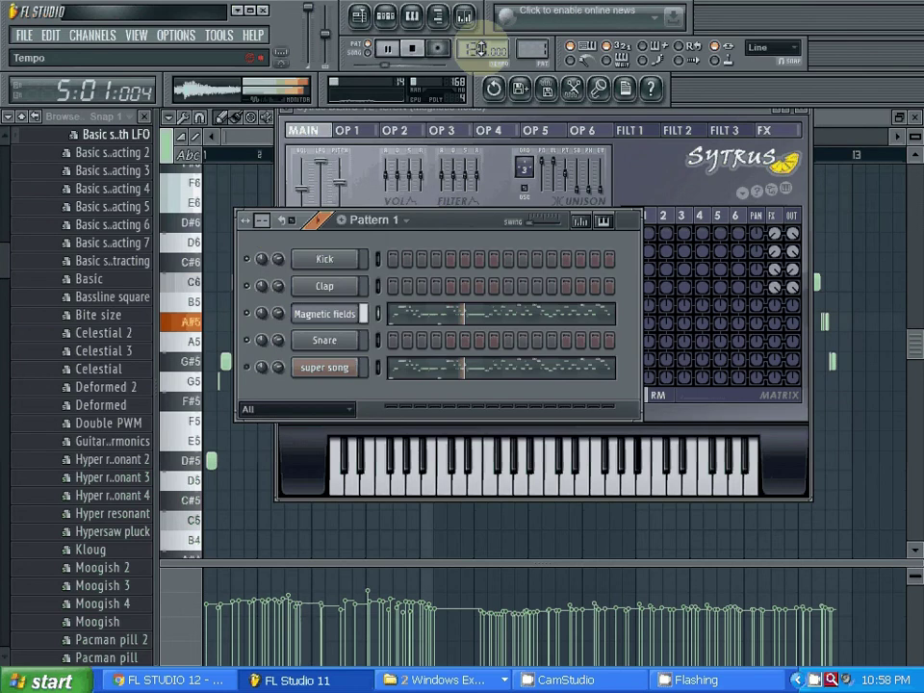
{"action": "left_click", "coordinate": [412, 16]}
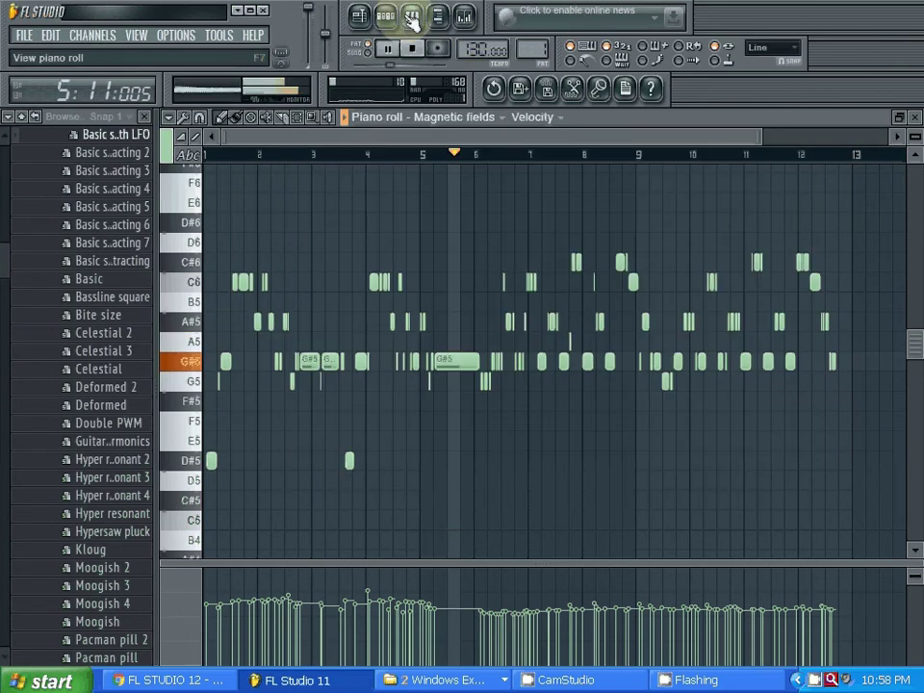
{"action": "left_click_drag", "start_coordinate": [758, 139], "coordinate": [712, 131]}
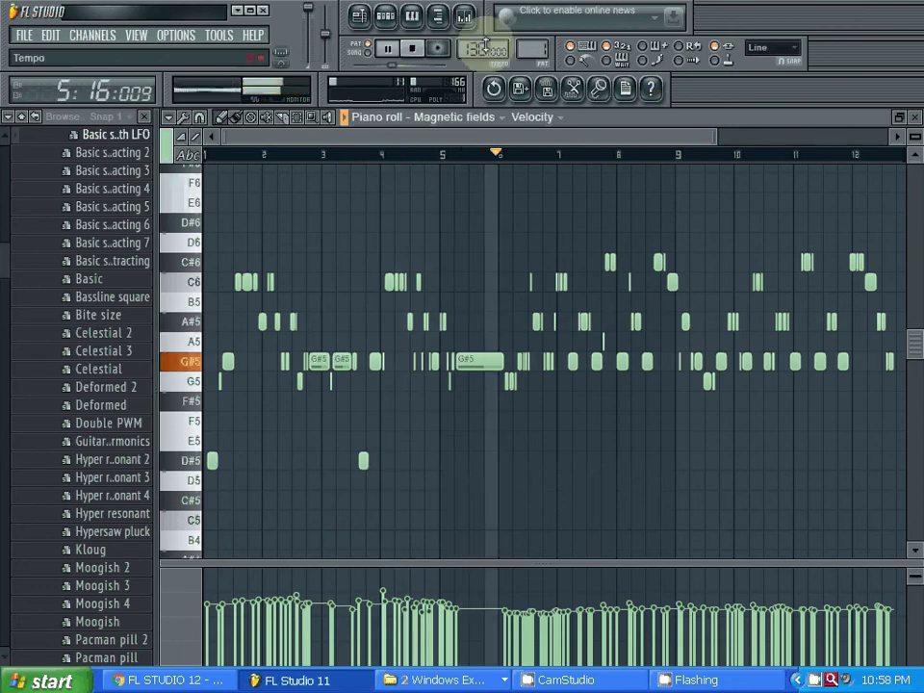
{"action": "left_click", "coordinate": [412, 48]}
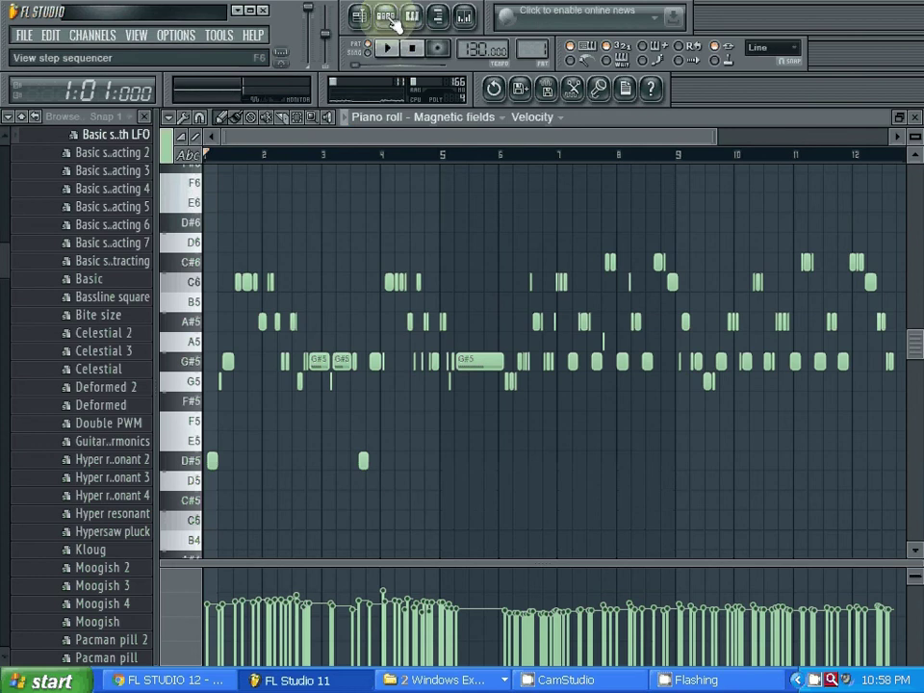
Load the Plucked preset Mando into the Sytrus channel and play the pattern with the piano roll open.
{"action": "left_click", "coordinate": [385, 17]}
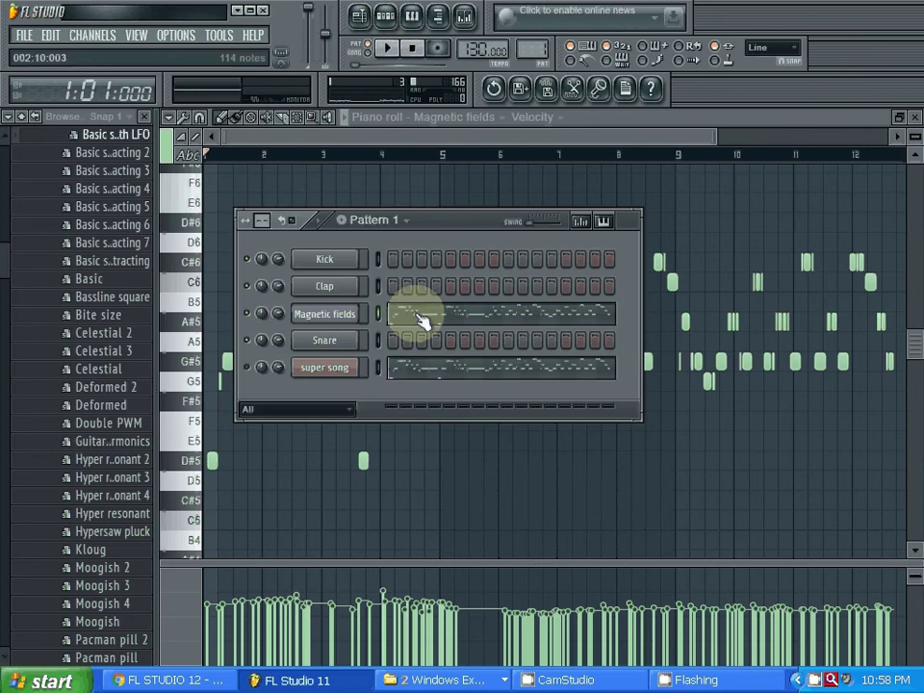
{"action": "left_click", "coordinate": [333, 317]}
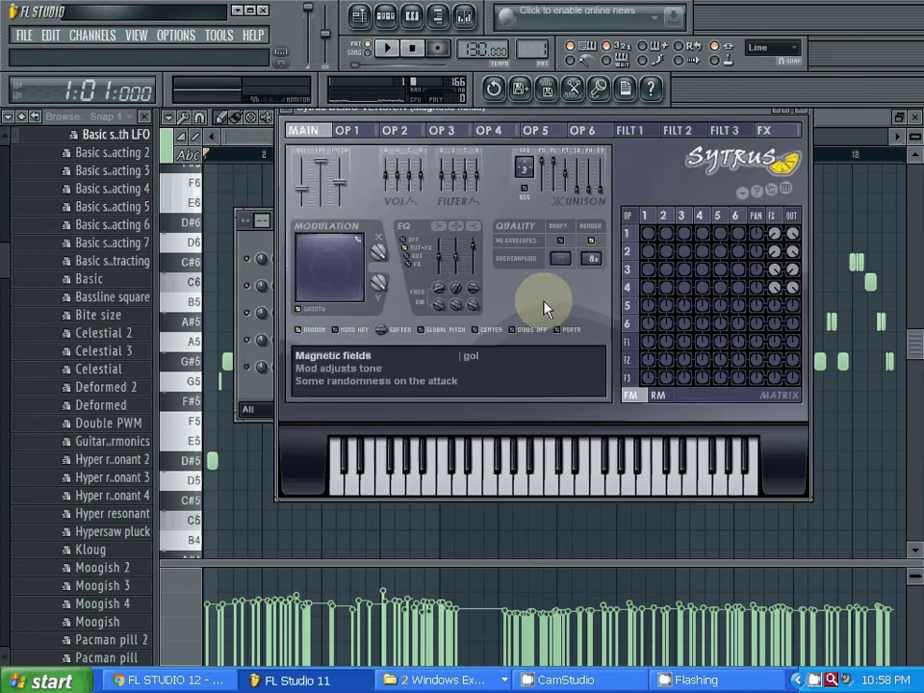
{"action": "left_click", "coordinate": [299, 118]}
{"action": "mouse_move", "coordinate": [331, 151]}
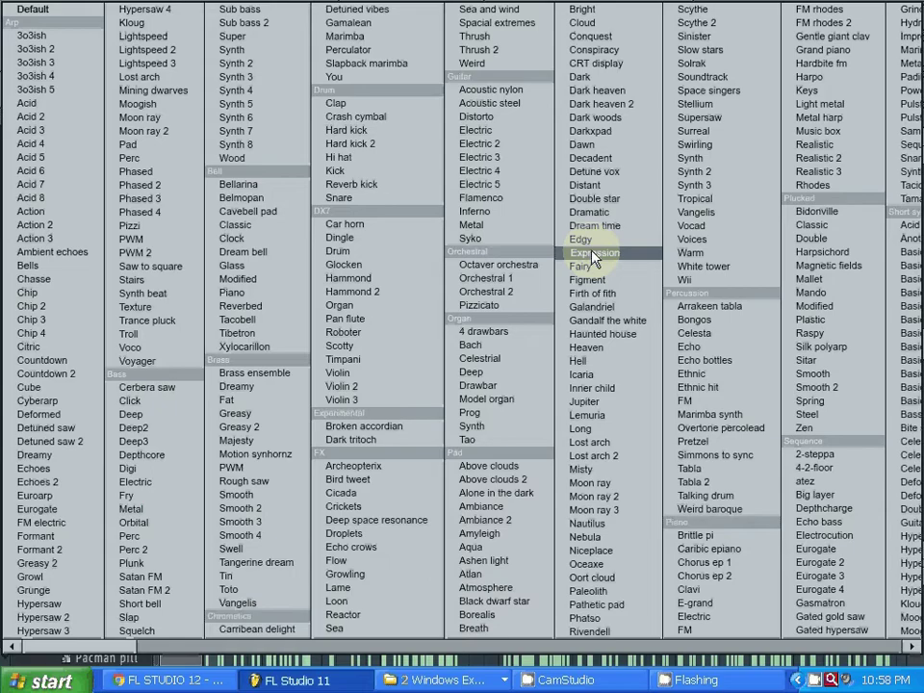
{"action": "left_click", "coordinate": [594, 256]}
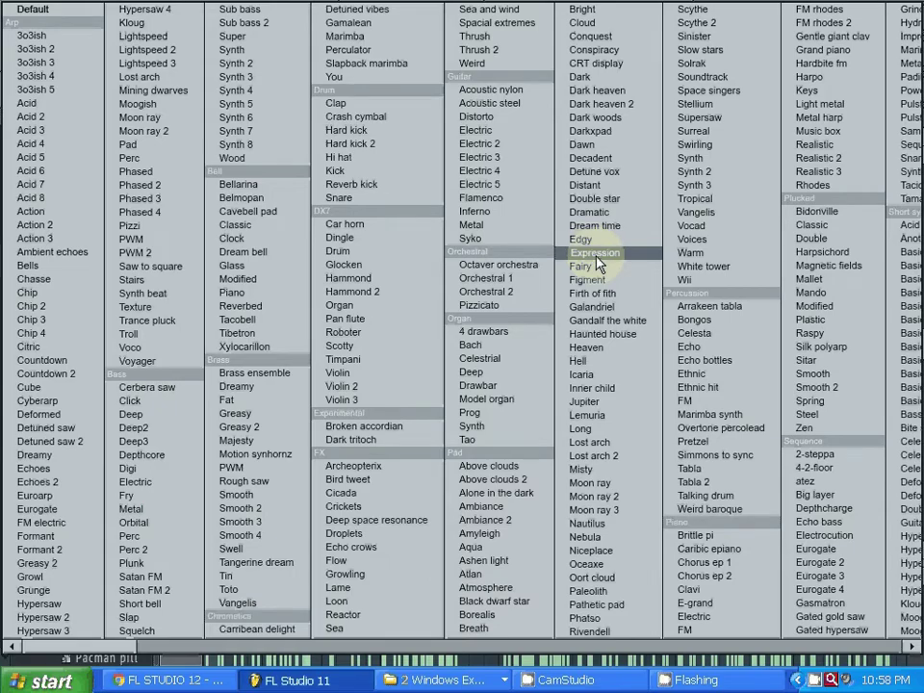
{"action": "left_click", "coordinate": [809, 292]}
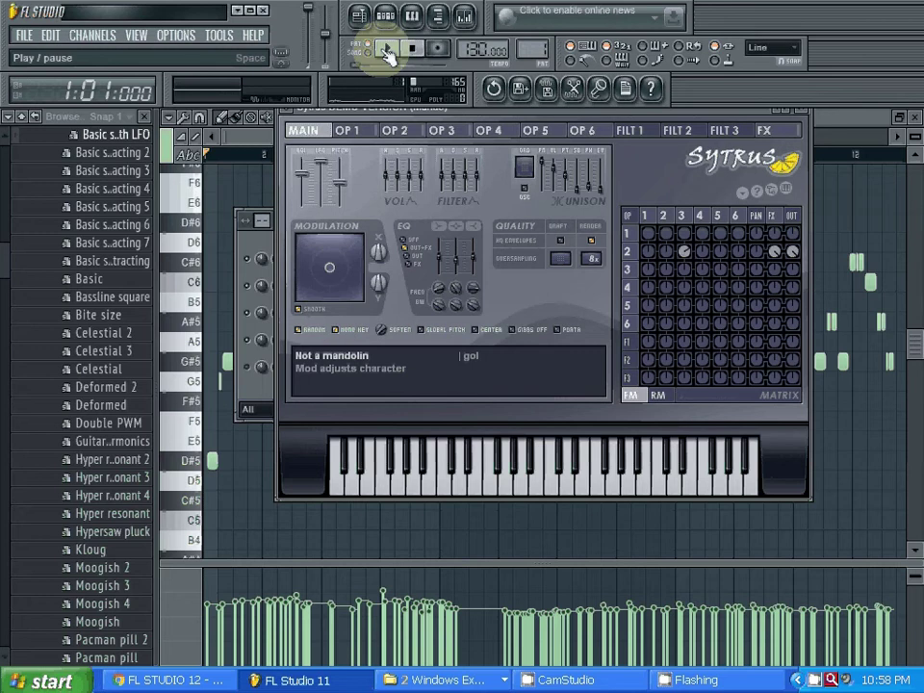
{"action": "left_click", "coordinate": [413, 17]}
{"action": "left_click", "coordinate": [386, 48]}
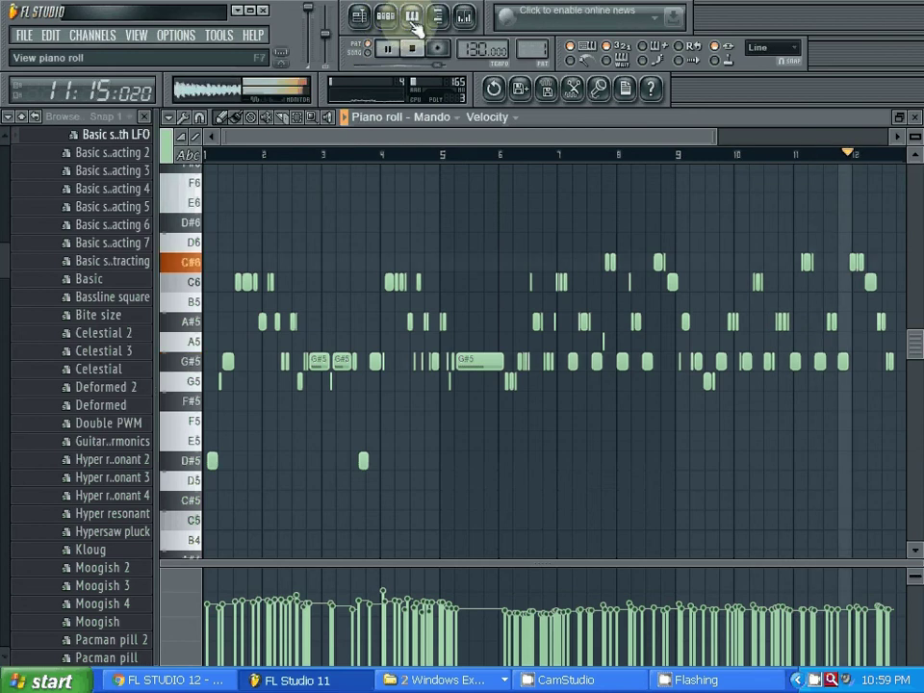
Switch the Sytrus channel from Mando to the Modified preset in the Plucked category during playback.
{"action": "left_click", "coordinate": [386, 17]}
{"action": "left_click", "coordinate": [302, 375]}
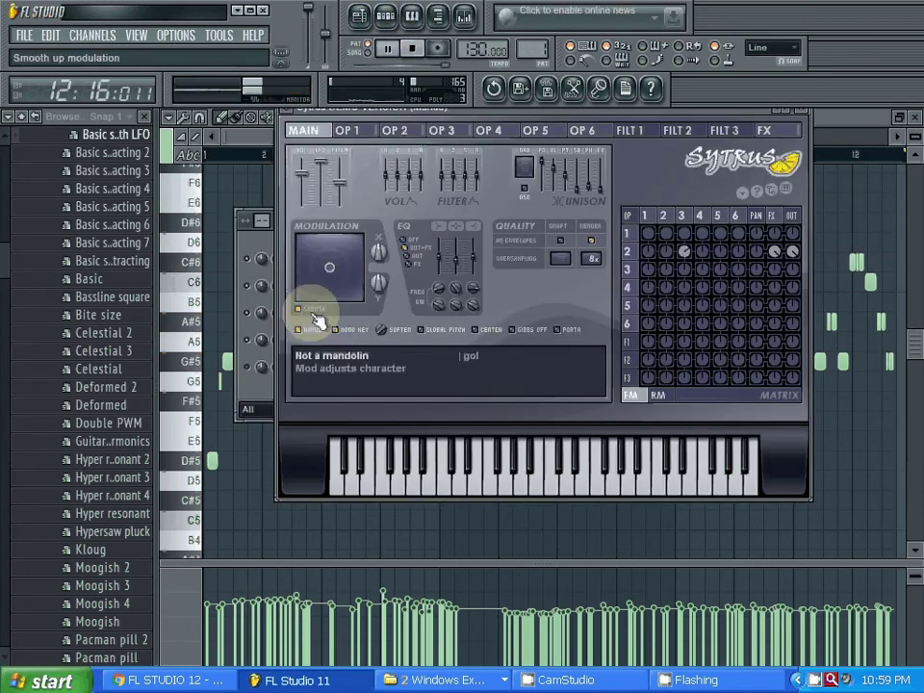
{"action": "left_click", "coordinate": [298, 117]}
{"action": "mouse_move", "coordinate": [311, 152]}
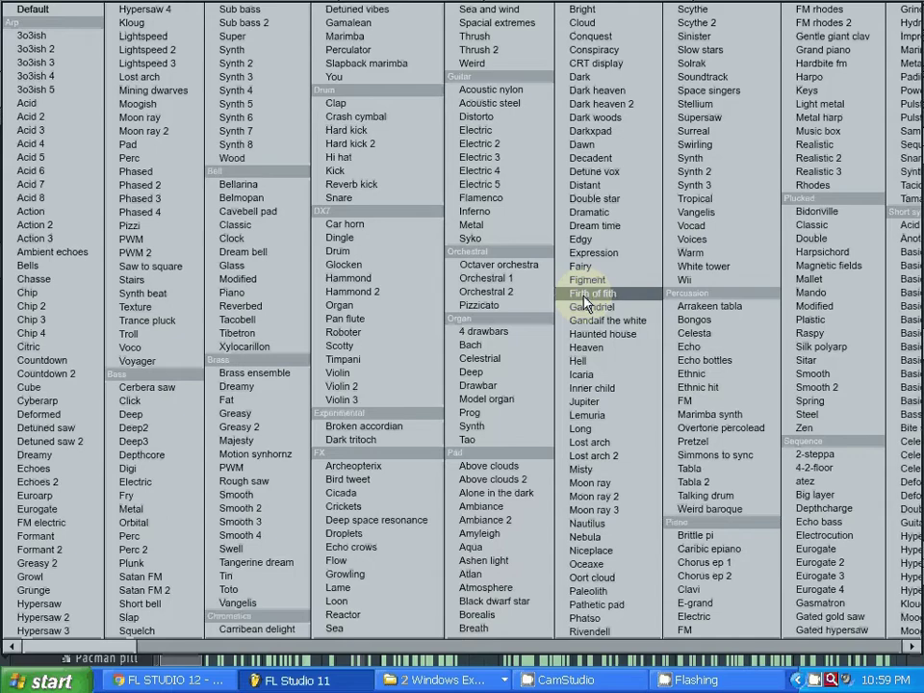
{"action": "left_click", "coordinate": [813, 305]}
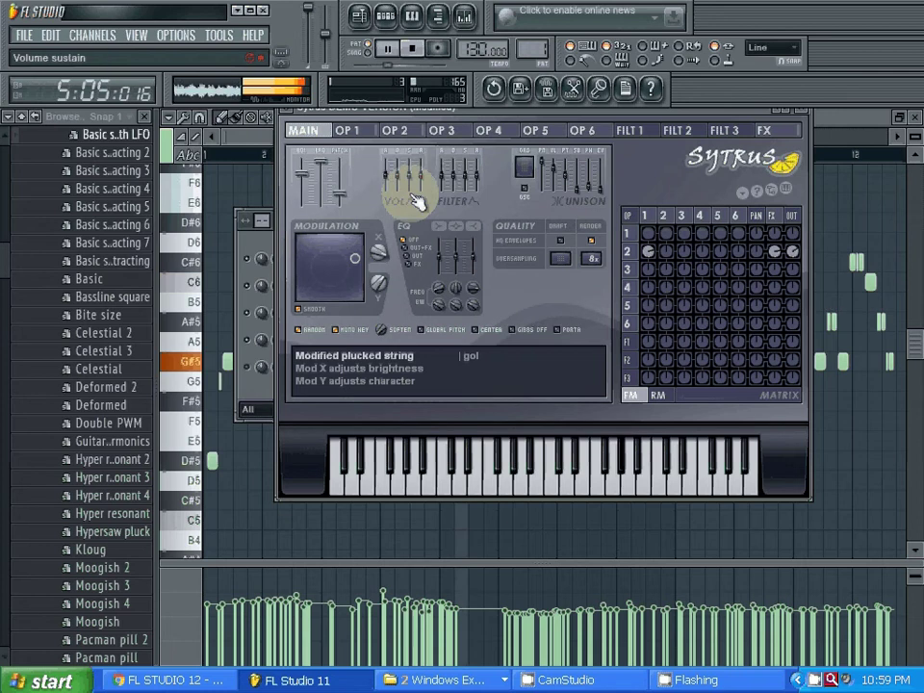
Follow the Modified channel's notes up close in the piano roll during playback, and stop the pattern.
{"action": "left_click", "coordinate": [413, 17]}
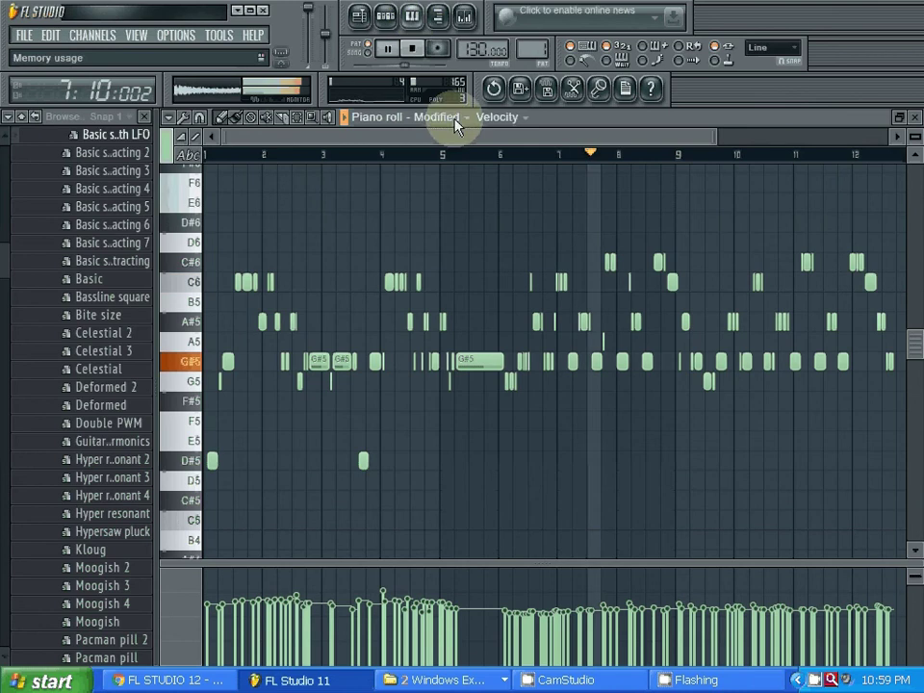
{"action": "left_click_drag", "start_coordinate": [714, 137], "coordinate": [499, 135]}
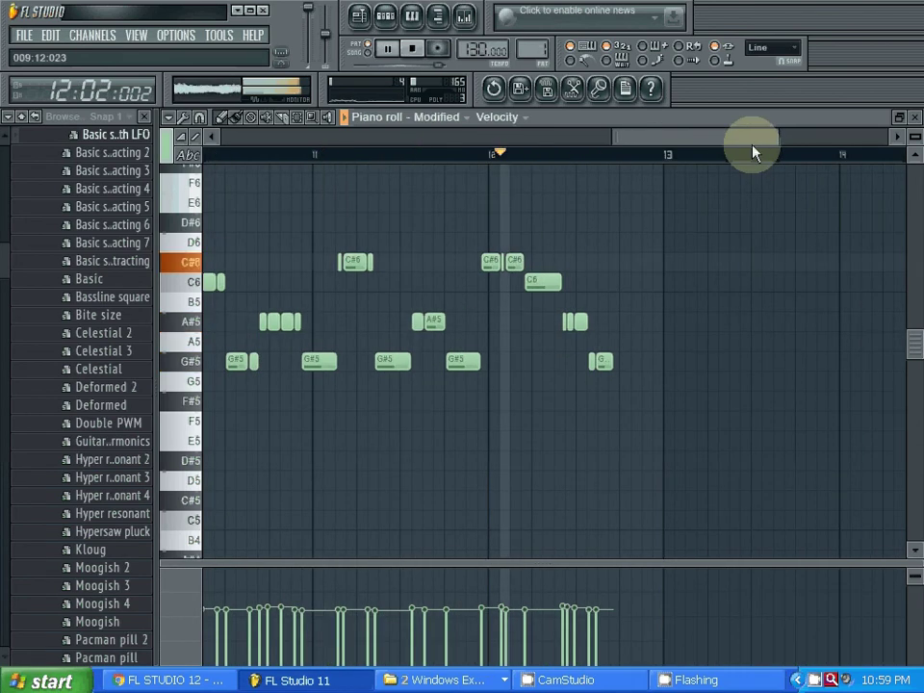
{"action": "left_click_drag", "start_coordinate": [754, 152], "coordinate": [720, 144]}
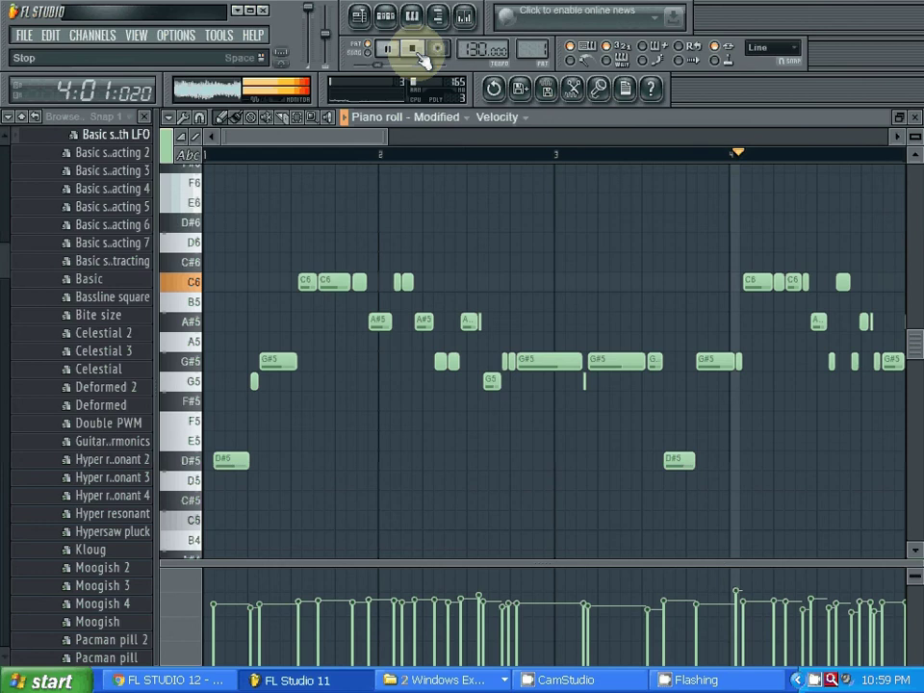
{"action": "left_click", "coordinate": [415, 51]}
Load the Plastic preset from the Plucked category into the Sytrus channel.
{"action": "left_click", "coordinate": [385, 15]}
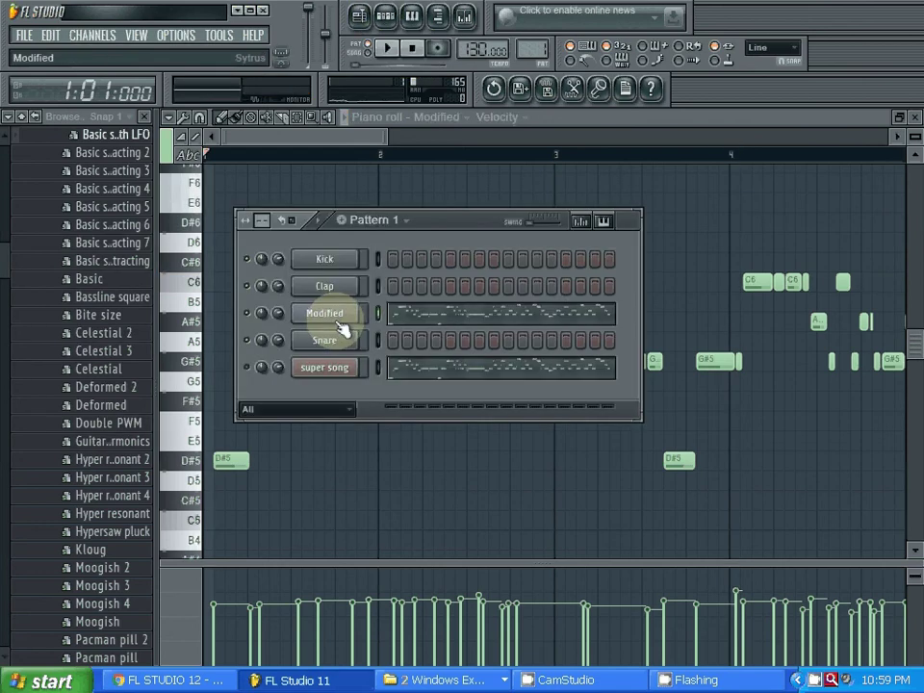
{"action": "left_click", "coordinate": [332, 317]}
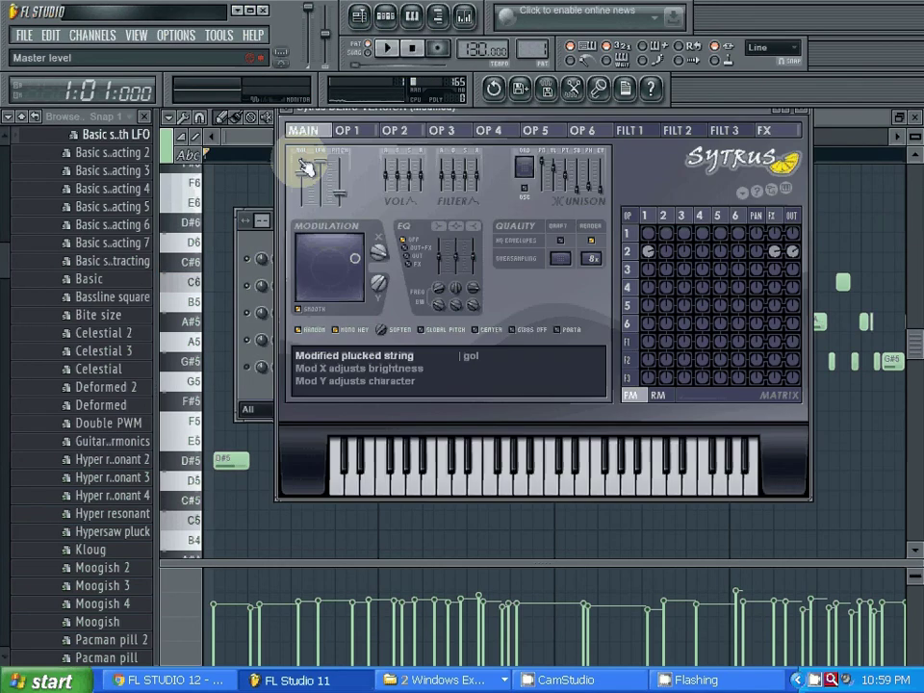
{"action": "left_click", "coordinate": [286, 109]}
{"action": "mouse_move", "coordinate": [302, 153]}
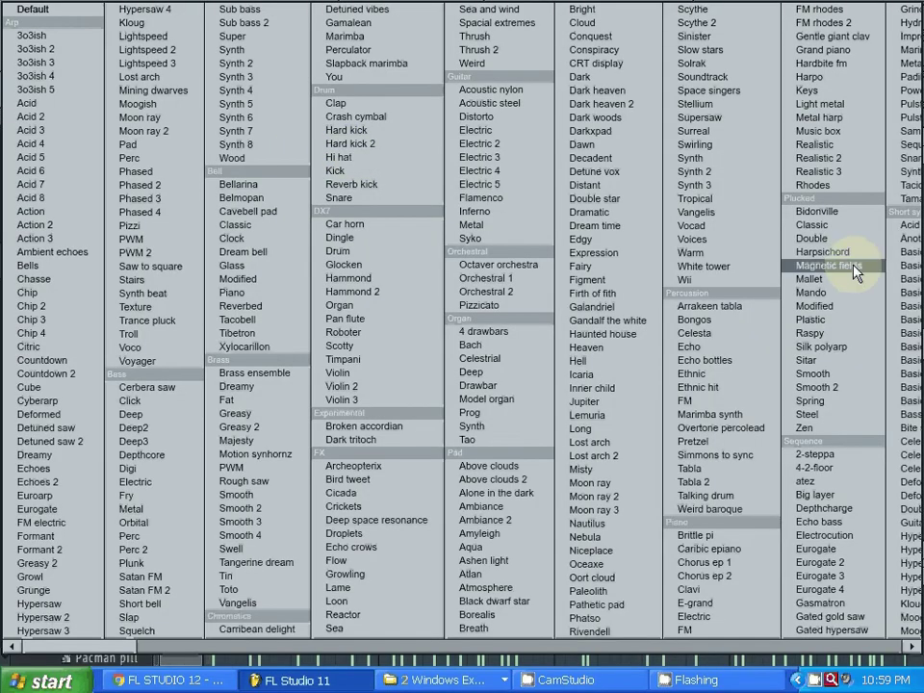
{"action": "left_click", "coordinate": [811, 319]}
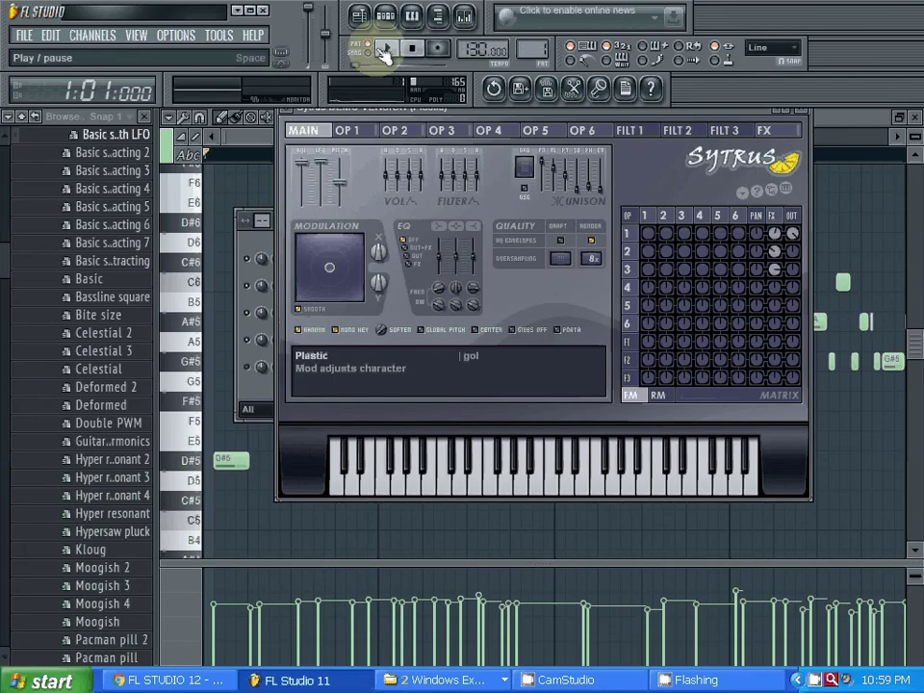
Play the pattern with the Plastic preset, follow its notes in the piano roll to bar 12, and stop playback.
{"action": "key", "text": "F7"}
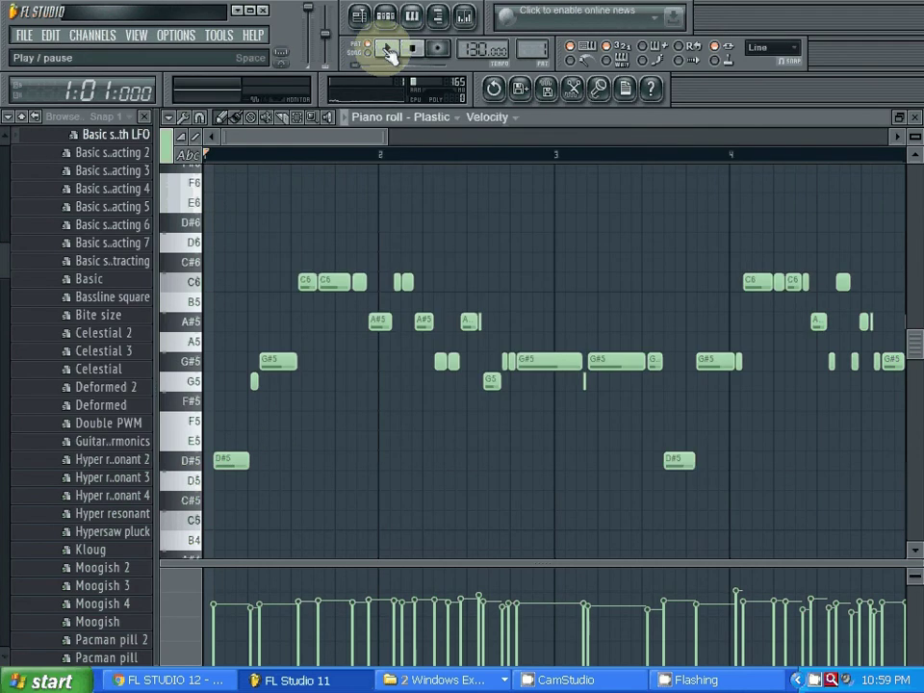
{"action": "left_click", "coordinate": [387, 53]}
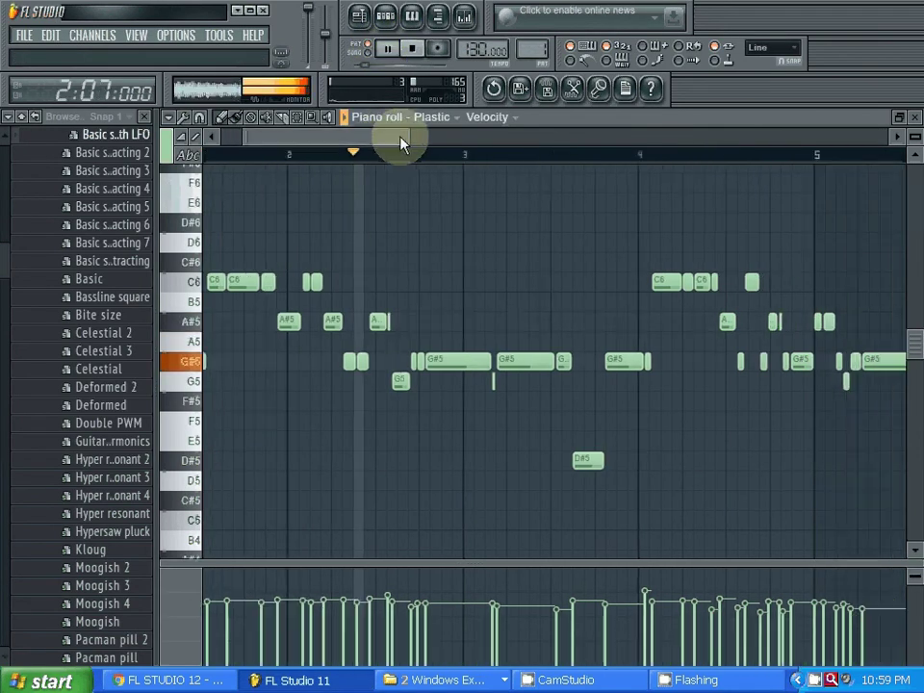
{"action": "left_click_drag", "start_coordinate": [402, 143], "coordinate": [531, 134]}
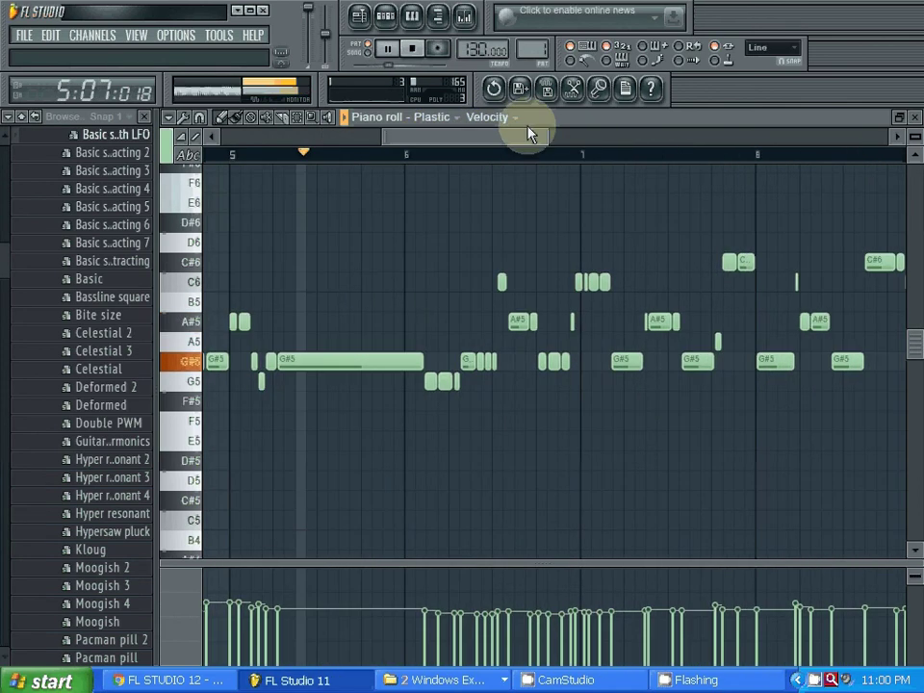
{"action": "left_click_drag", "start_coordinate": [473, 131], "coordinate": [684, 145]}
{"action": "left_click", "coordinate": [413, 49]}
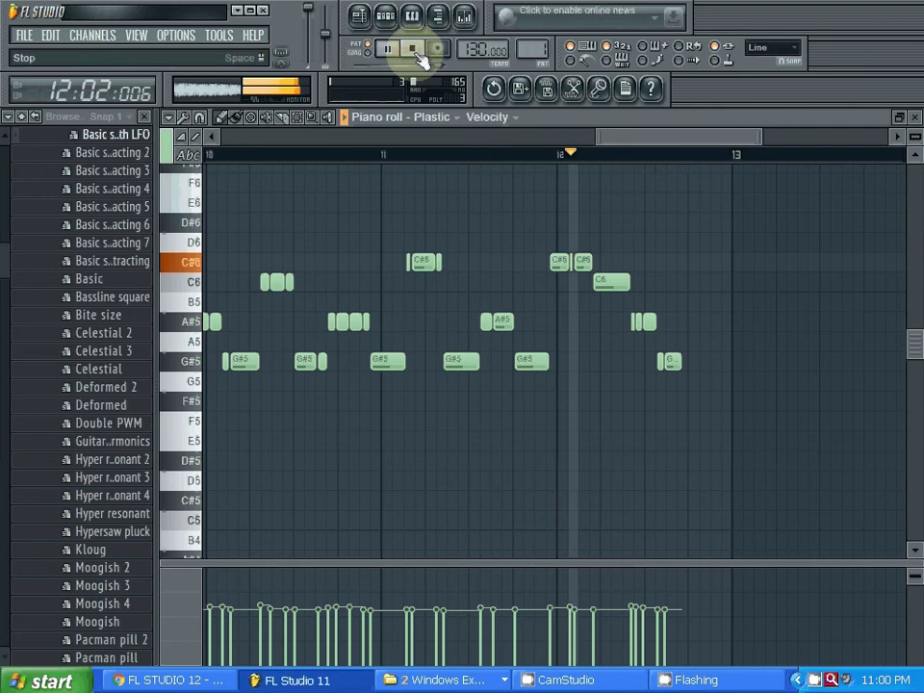
{"action": "left_click", "coordinate": [415, 50]}
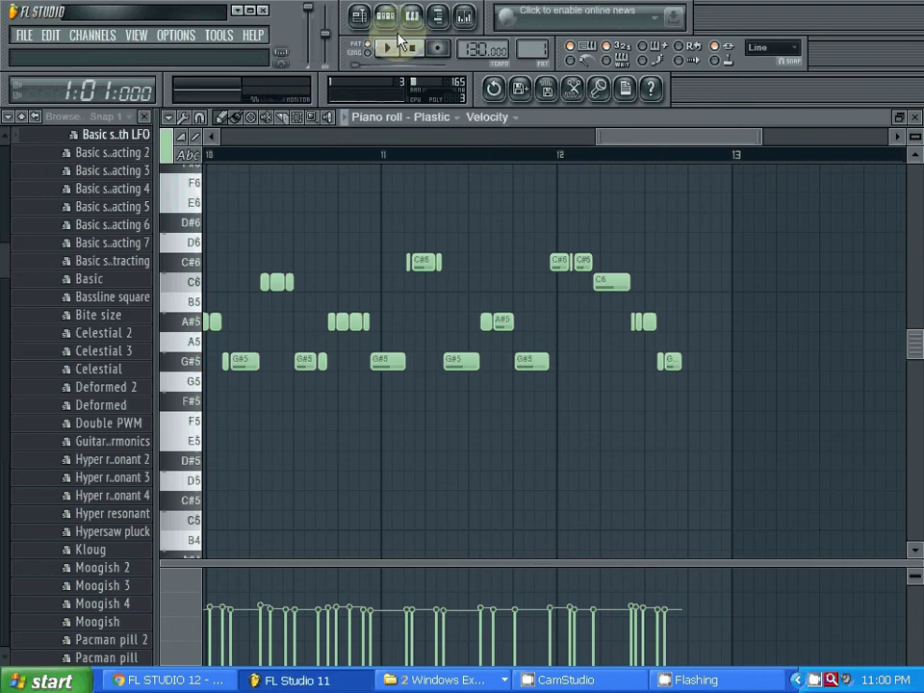
Load the Raspy preset from the Plucked category into the Sytrus channel.
{"action": "left_click", "coordinate": [385, 16]}
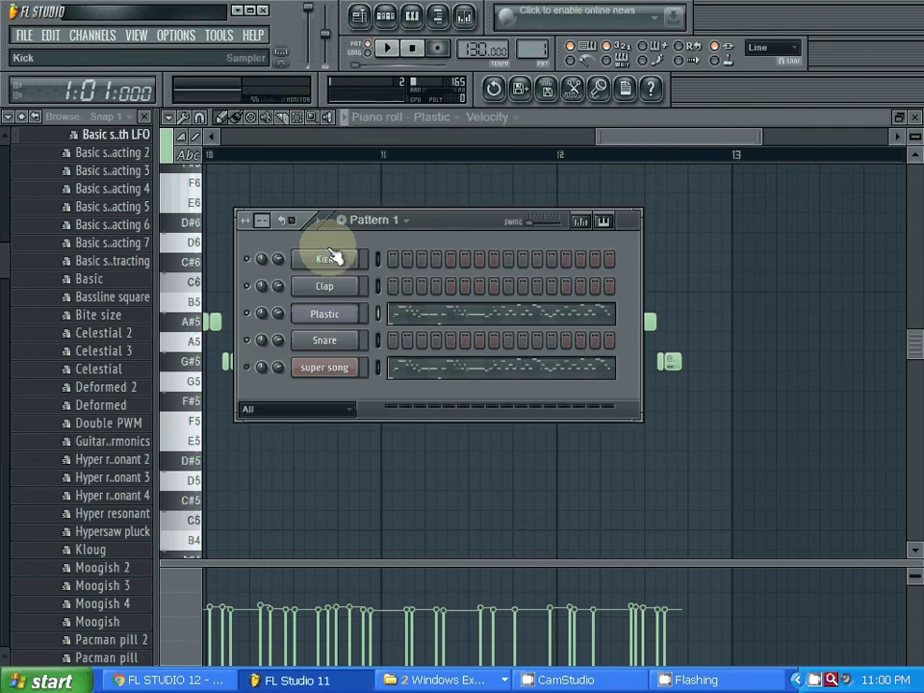
{"action": "left_click", "coordinate": [324, 314]}
{"action": "left_click", "coordinate": [291, 111]}
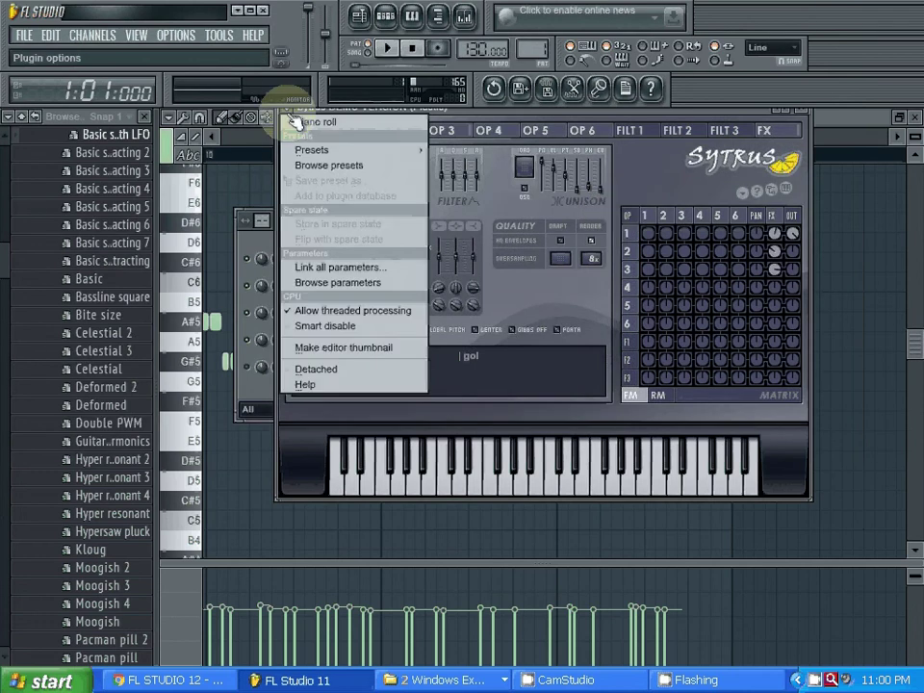
{"action": "left_click", "coordinate": [312, 150]}
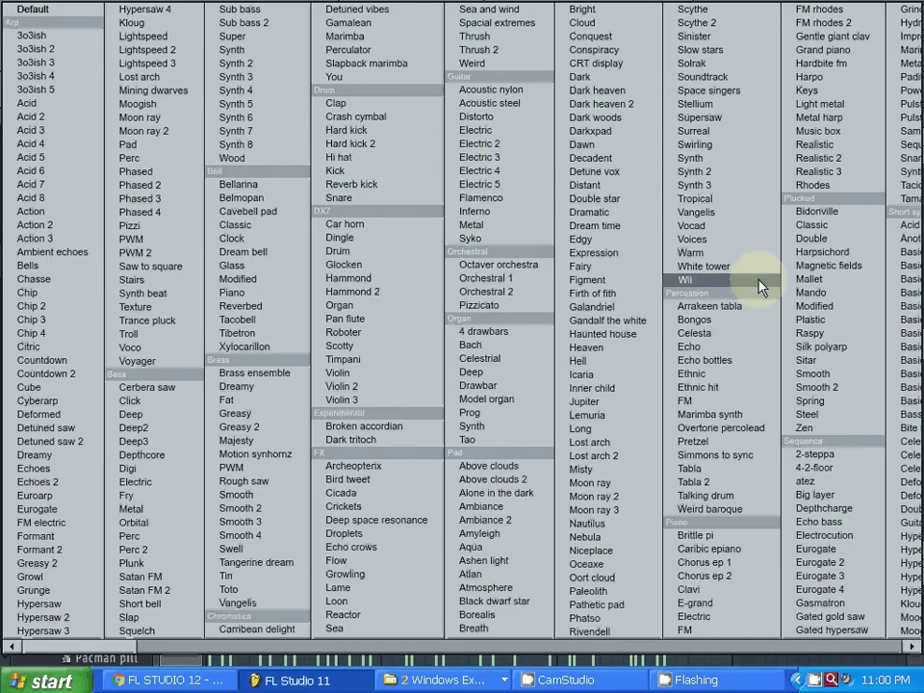
{"action": "left_click", "coordinate": [824, 334]}
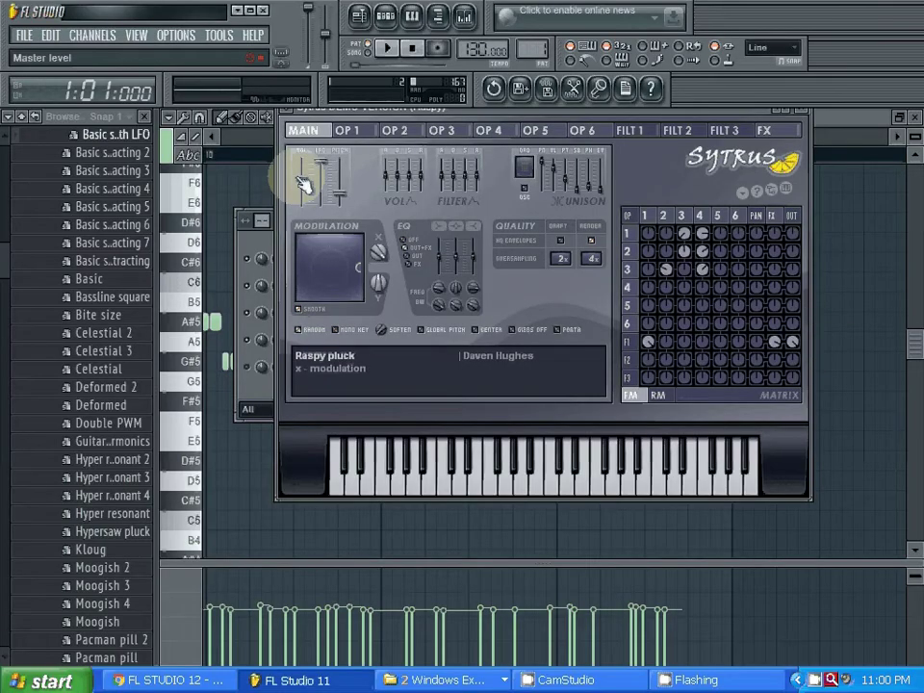
Play the Raspy channel's notes in the piano roll, follow the playhead through the bars, and stop the pattern.
{"action": "left_click", "coordinate": [412, 19]}
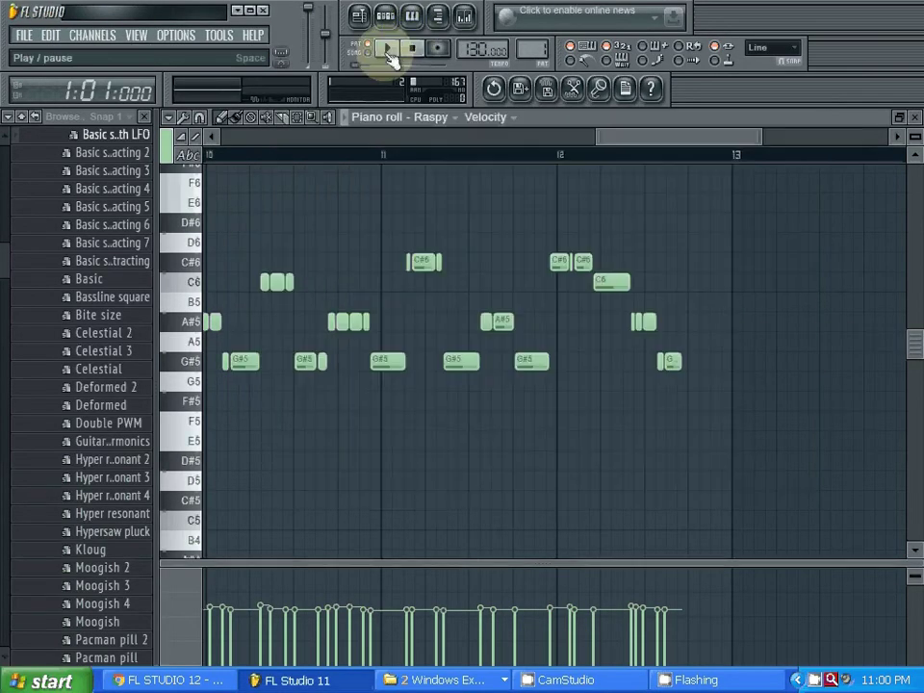
{"action": "left_click", "coordinate": [389, 49]}
{"action": "left_click_drag", "start_coordinate": [589, 157], "coordinate": [373, 125]}
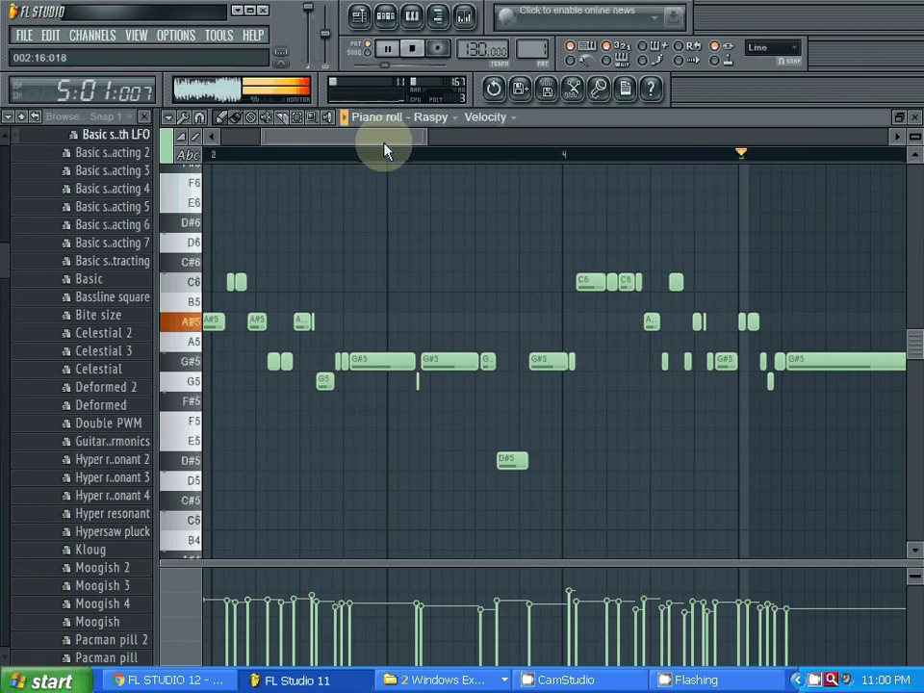
{"action": "left_click_drag", "start_coordinate": [382, 141], "coordinate": [553, 138]}
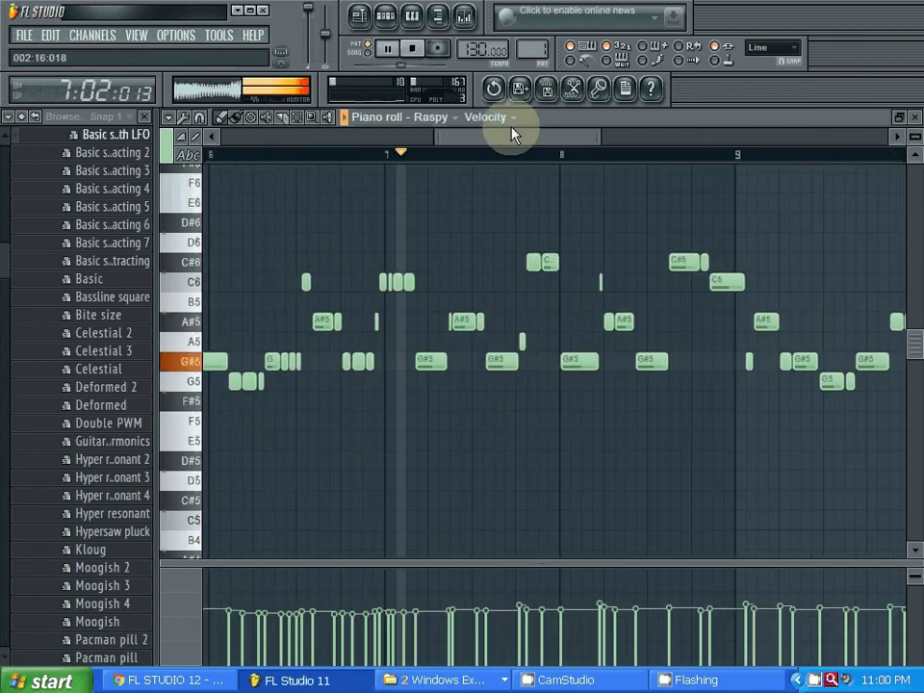
{"action": "left_click_drag", "start_coordinate": [516, 133], "coordinate": [566, 143]}
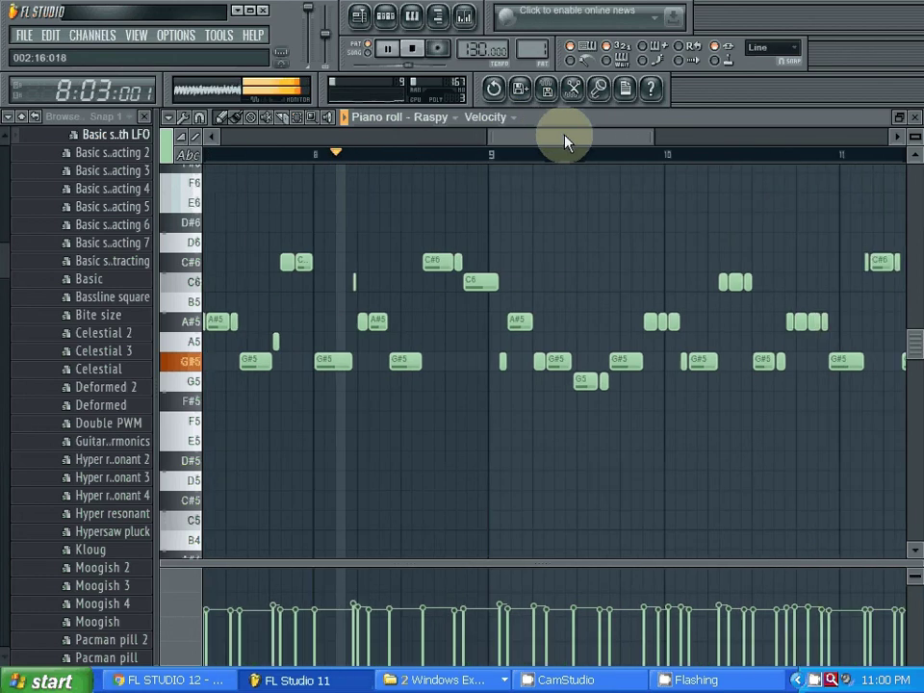
{"action": "left_click_drag", "start_coordinate": [650, 140], "coordinate": [728, 135]}
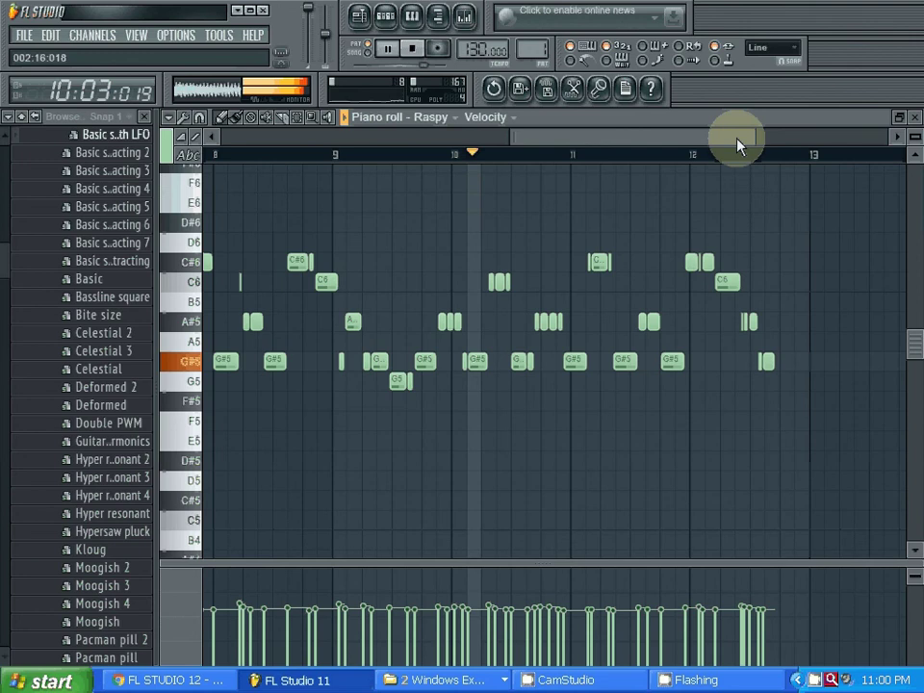
{"action": "left_click_drag", "start_coordinate": [738, 144], "coordinate": [775, 144]}
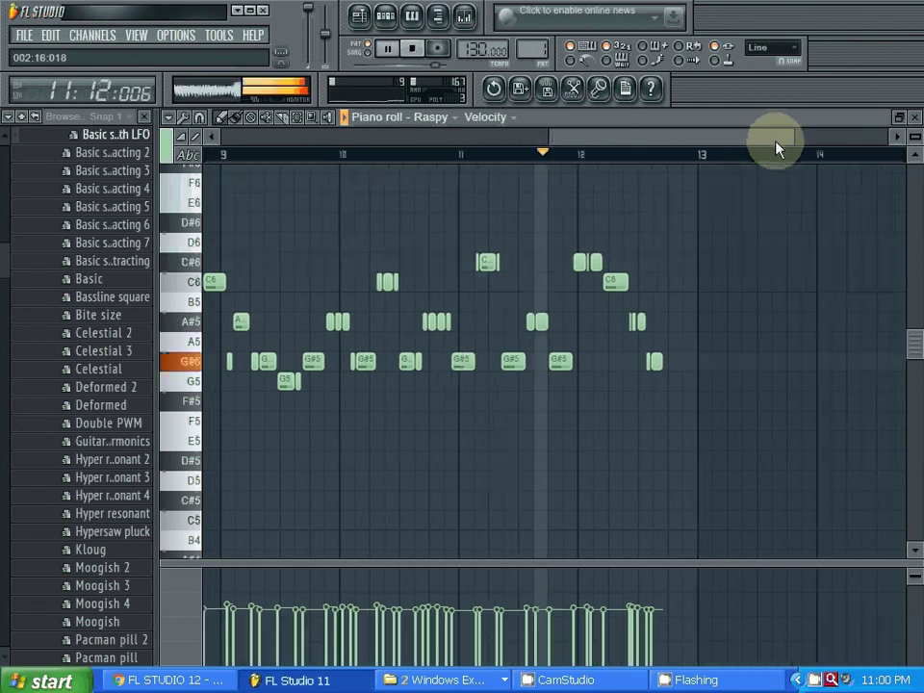
{"action": "left_click", "coordinate": [416, 50]}
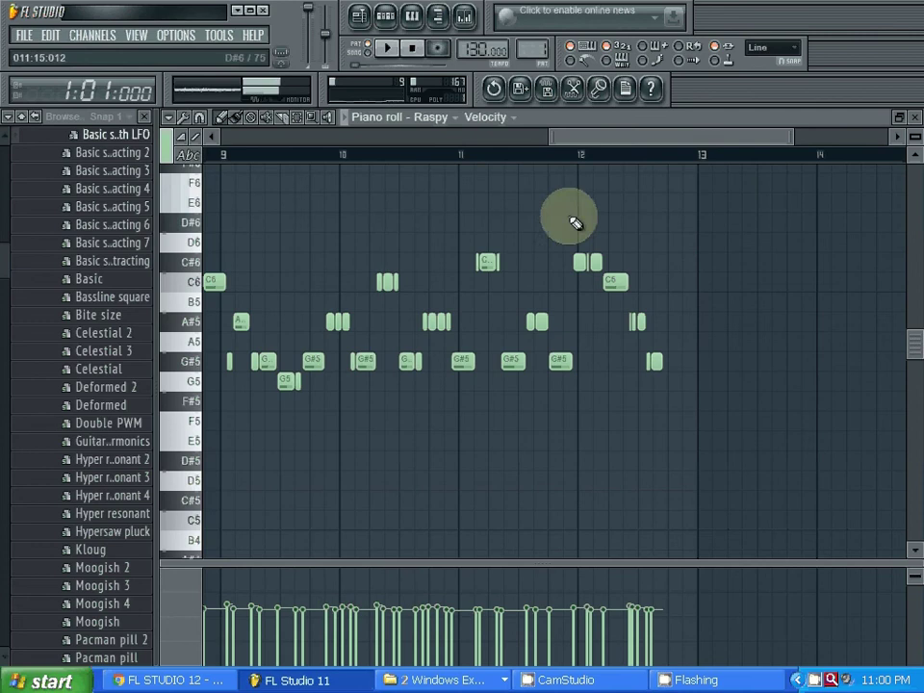
Lower the Windows system volume slightly.
{"action": "left_click", "coordinate": [843, 680]}
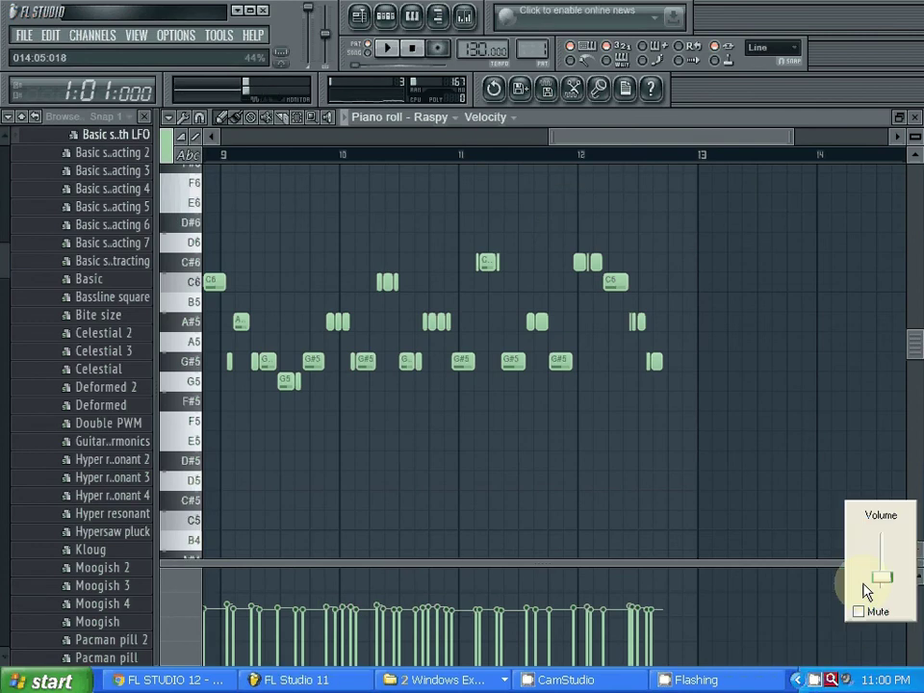
{"action": "left_click_drag", "start_coordinate": [879, 578], "coordinate": [876, 584]}
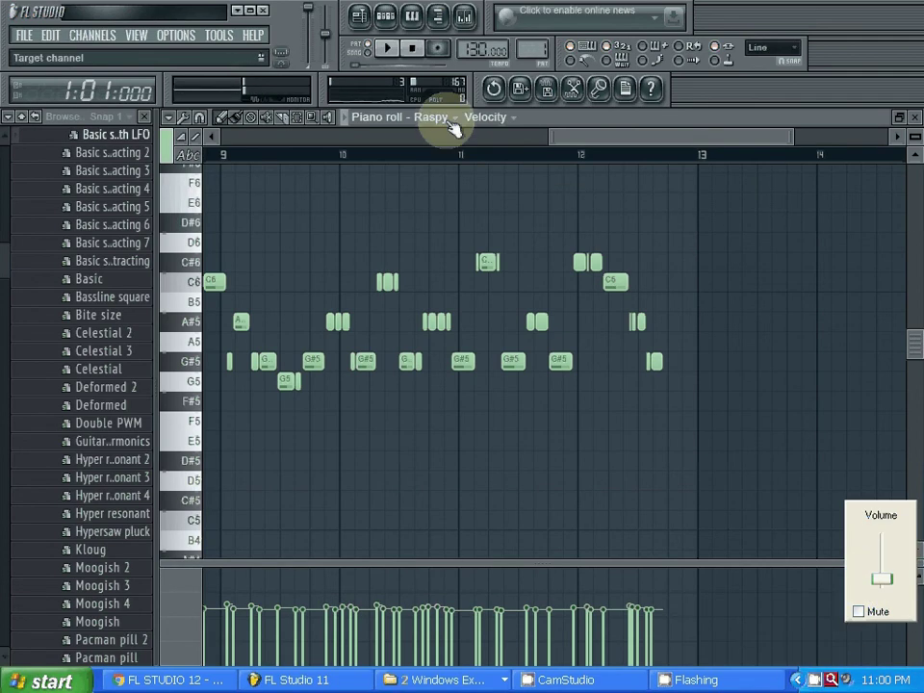
Load the Silk polyarp preset from the Plucked category into the Sytrus channel.
{"action": "left_click", "coordinate": [385, 17]}
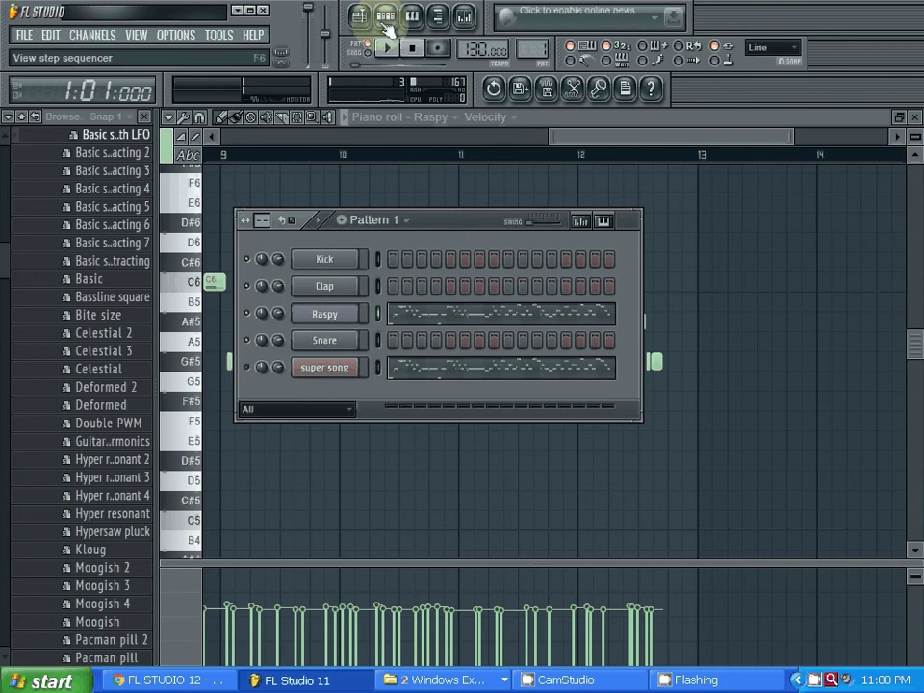
{"action": "left_click", "coordinate": [327, 316]}
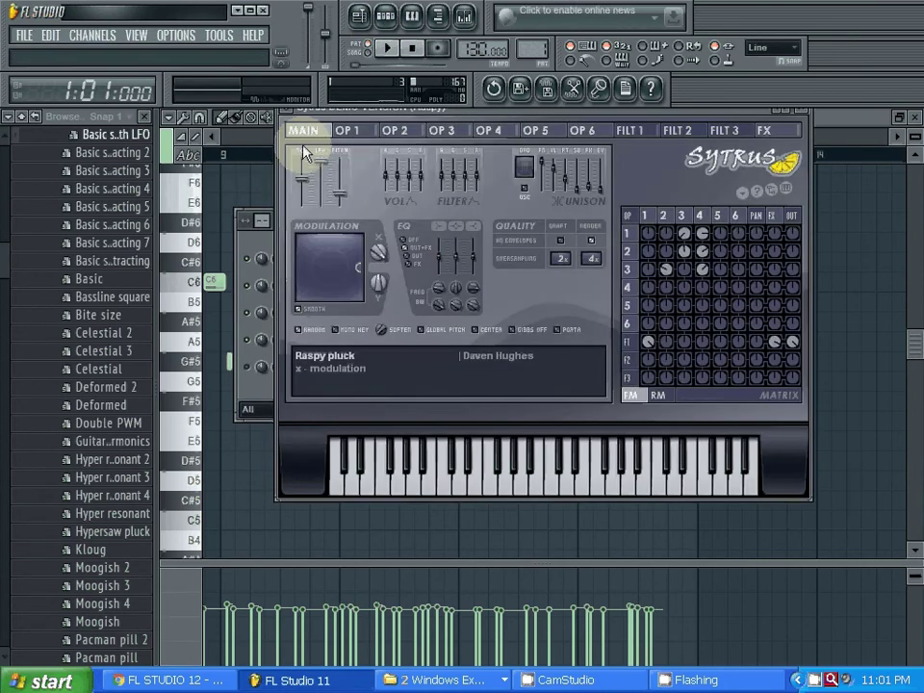
{"action": "left_click", "coordinate": [285, 108]}
{"action": "left_click", "coordinate": [308, 161]}
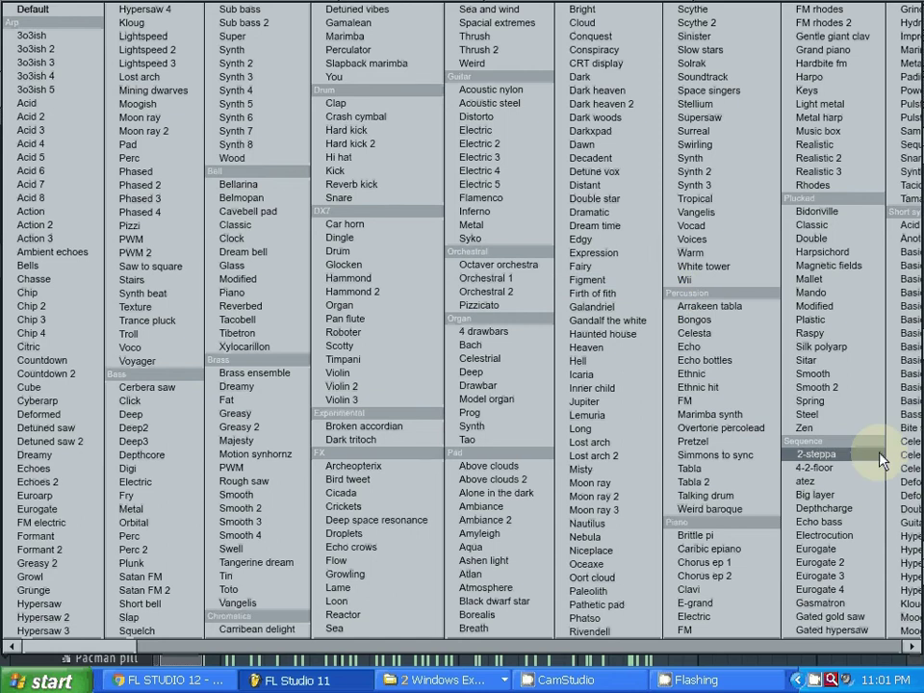
{"action": "left_click", "coordinate": [847, 348]}
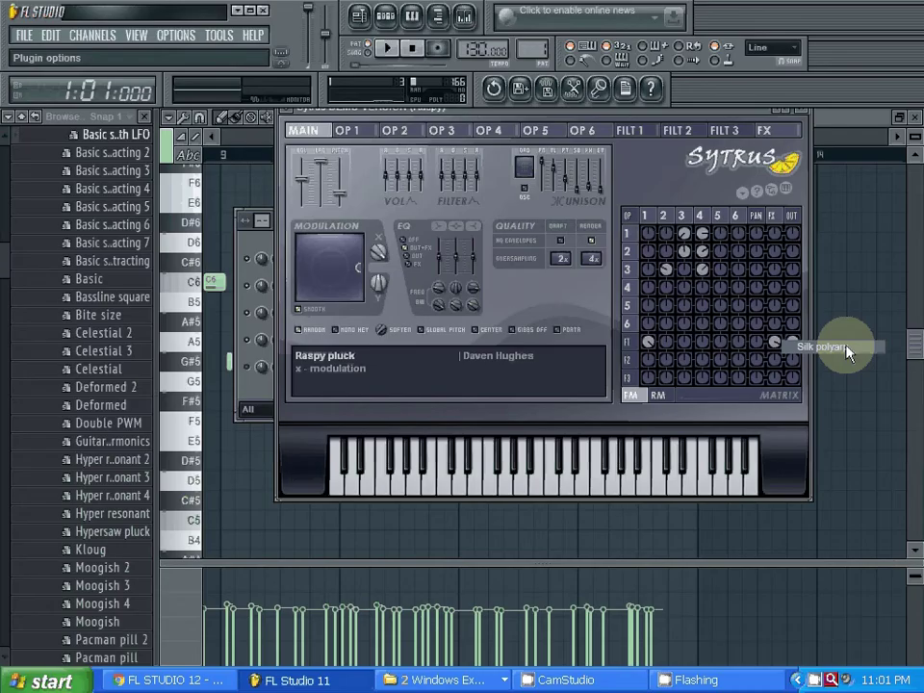
Play the pattern with Silk polyarp, follow its notes up close in the piano roll, and stop playback.
{"action": "left_click", "coordinate": [389, 26]}
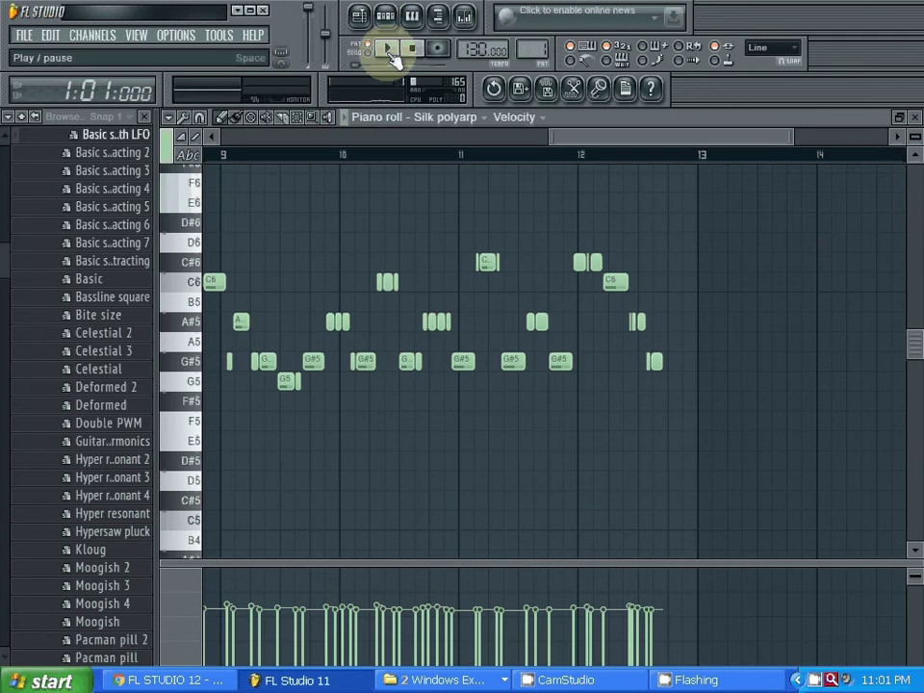
{"action": "left_click", "coordinate": [387, 50]}
{"action": "left_click_drag", "start_coordinate": [608, 145], "coordinate": [364, 142]}
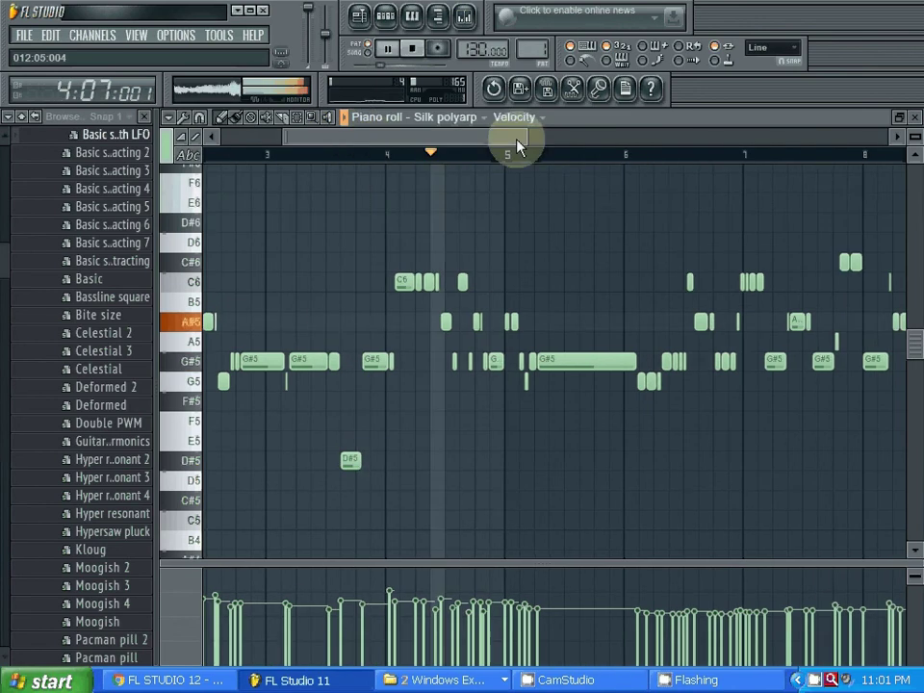
{"action": "left_click_drag", "start_coordinate": [526, 139], "coordinate": [417, 136]}
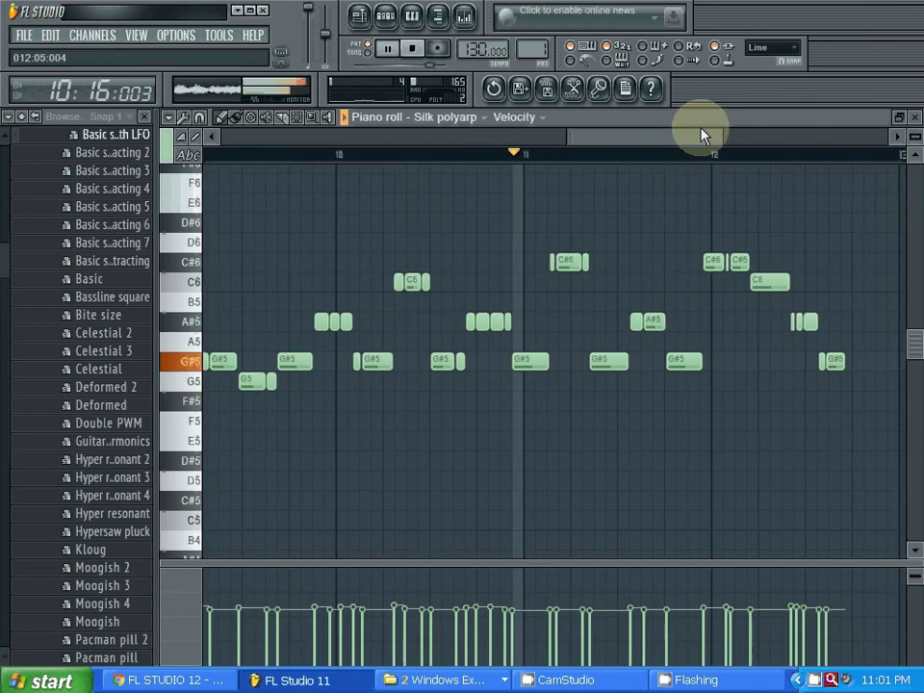
{"action": "left_click", "coordinate": [411, 52]}
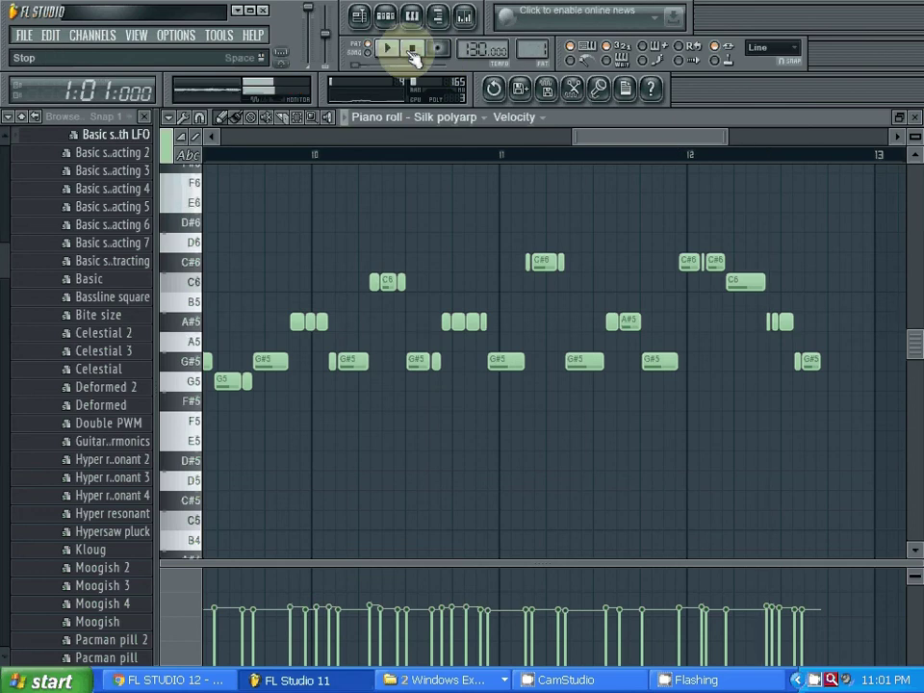
Load the Sitar preset from the Plucked category into the Sytrus channel.
{"action": "key", "text": "F6"}
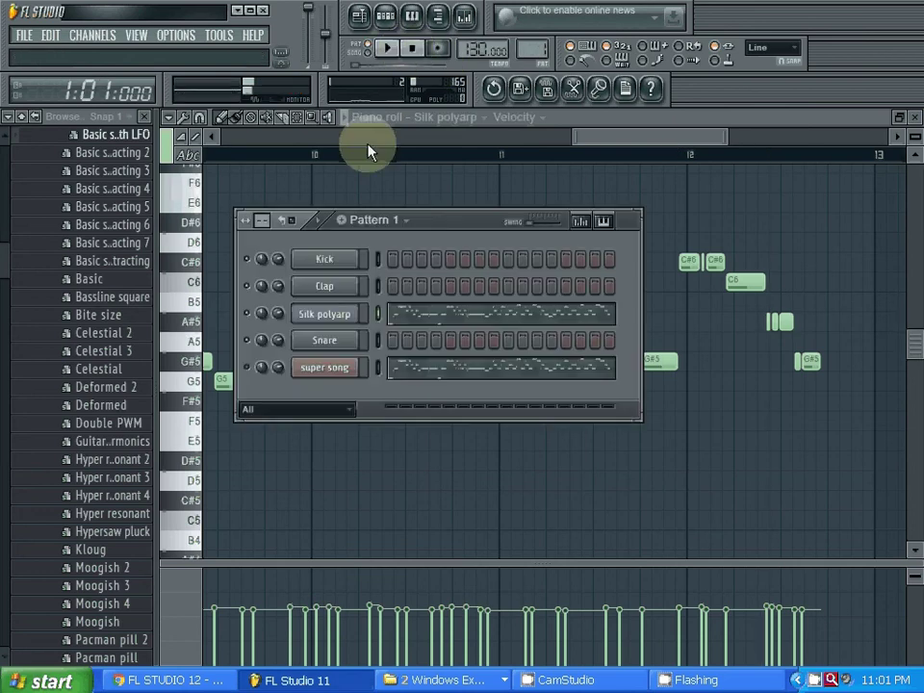
{"action": "left_click", "coordinate": [342, 316]}
{"action": "left_click", "coordinate": [288, 108]}
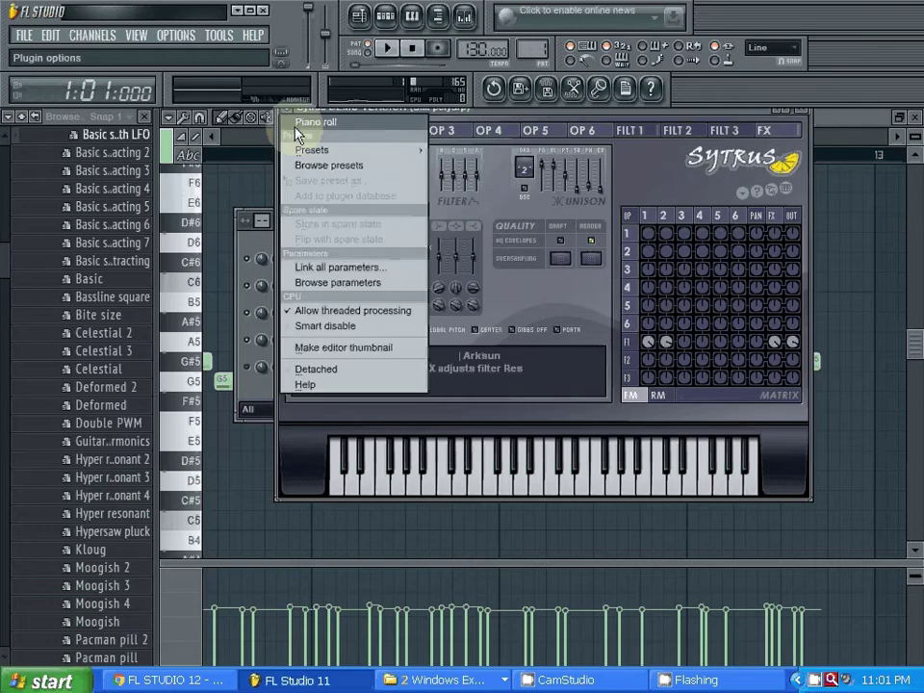
{"action": "mouse_move", "coordinate": [310, 150]}
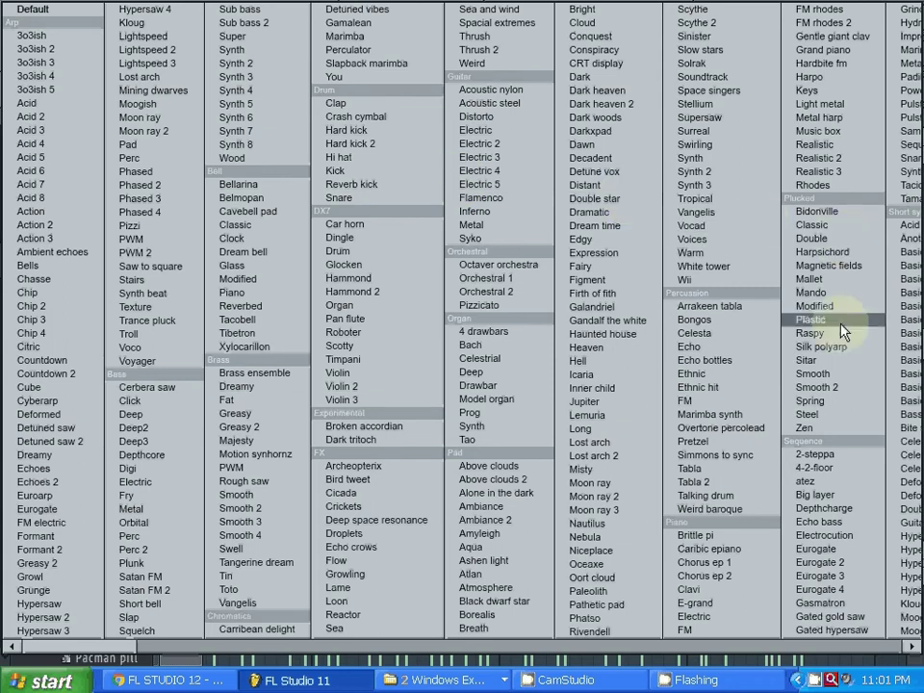
{"action": "left_click", "coordinate": [835, 359]}
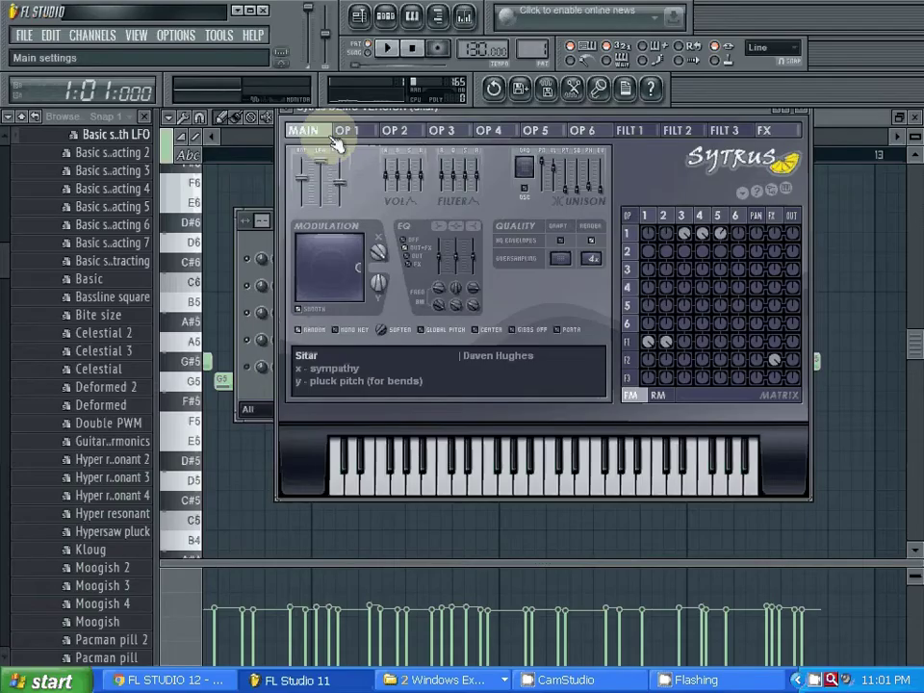
Play the pattern with the Sitar preset, follow its notes through to the end in the piano roll, and stop playback.
{"action": "left_click", "coordinate": [398, 49]}
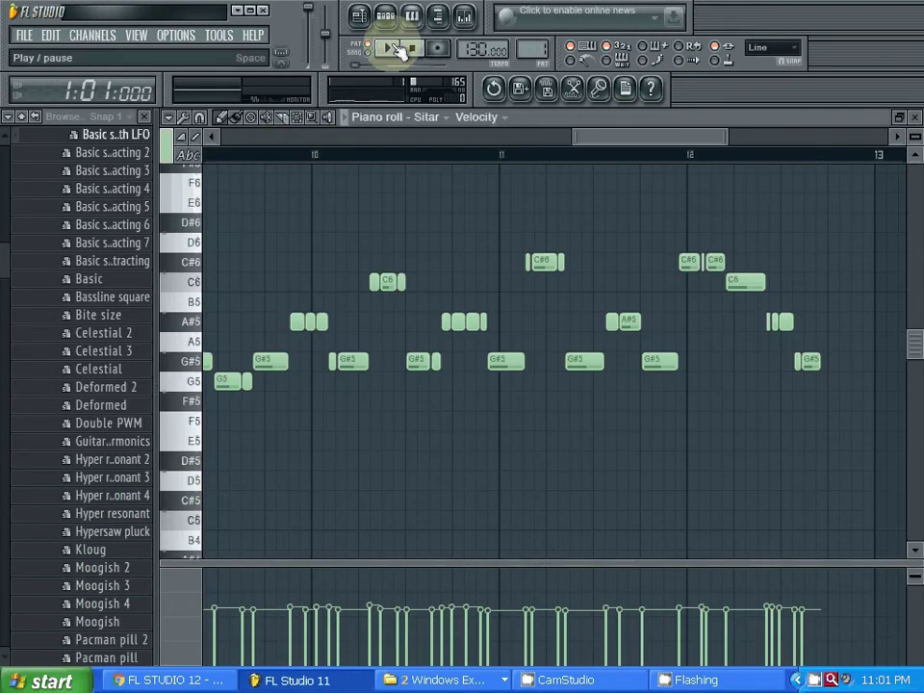
{"action": "left_click", "coordinate": [416, 21]}
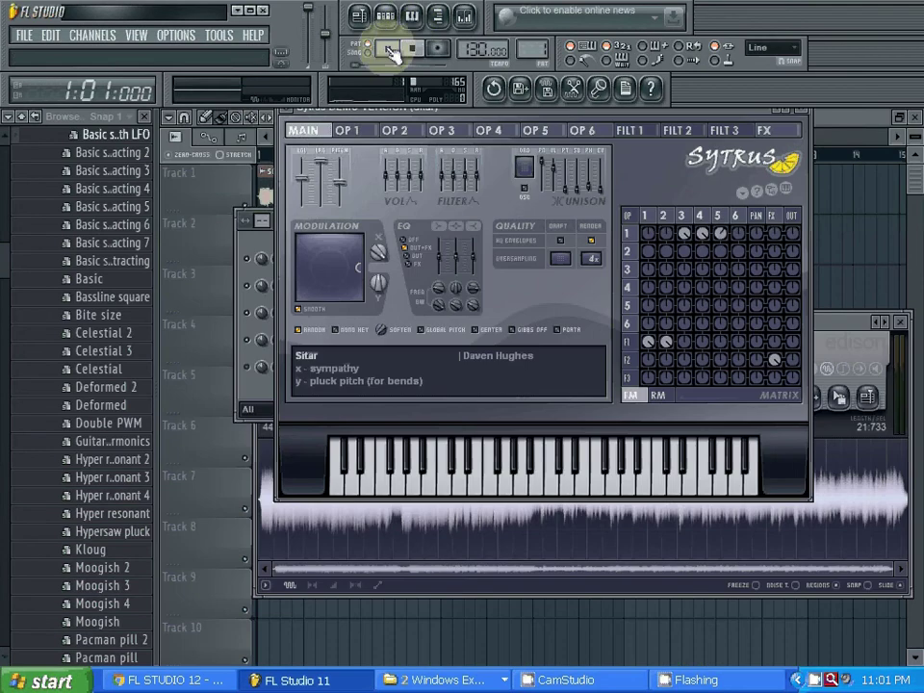
{"action": "left_click", "coordinate": [390, 49]}
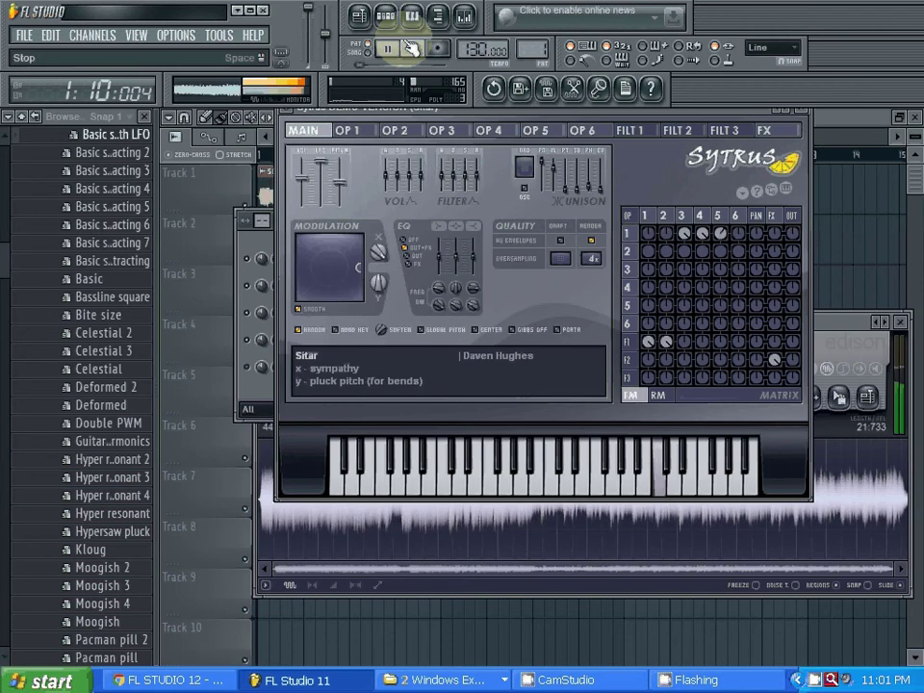
{"action": "left_click", "coordinate": [412, 15]}
{"action": "left_click_drag", "start_coordinate": [260, 138], "coordinate": [601, 89]}
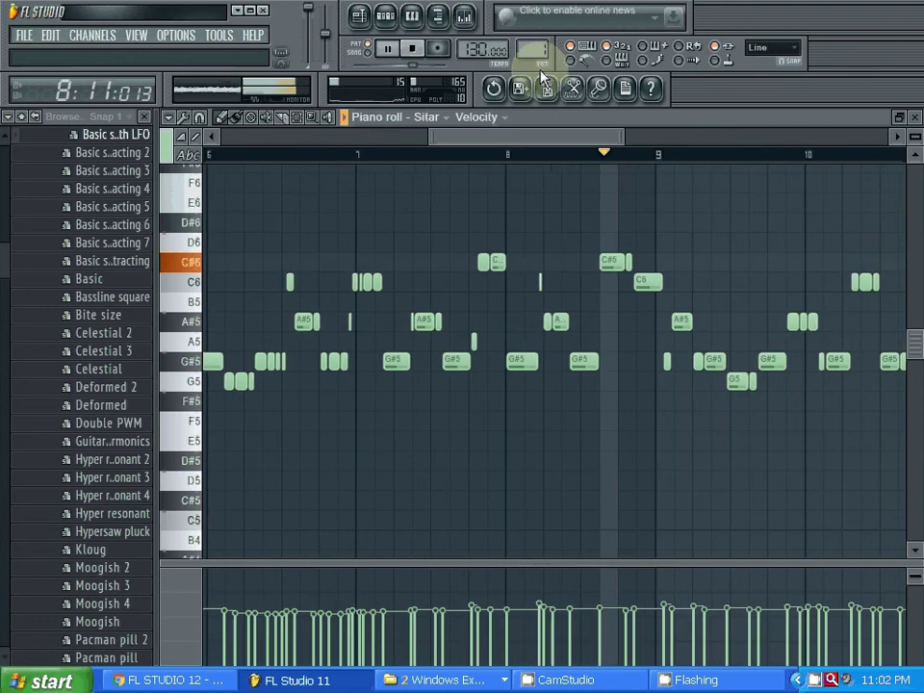
{"action": "left_click_drag", "start_coordinate": [522, 140], "coordinate": [687, 157]}
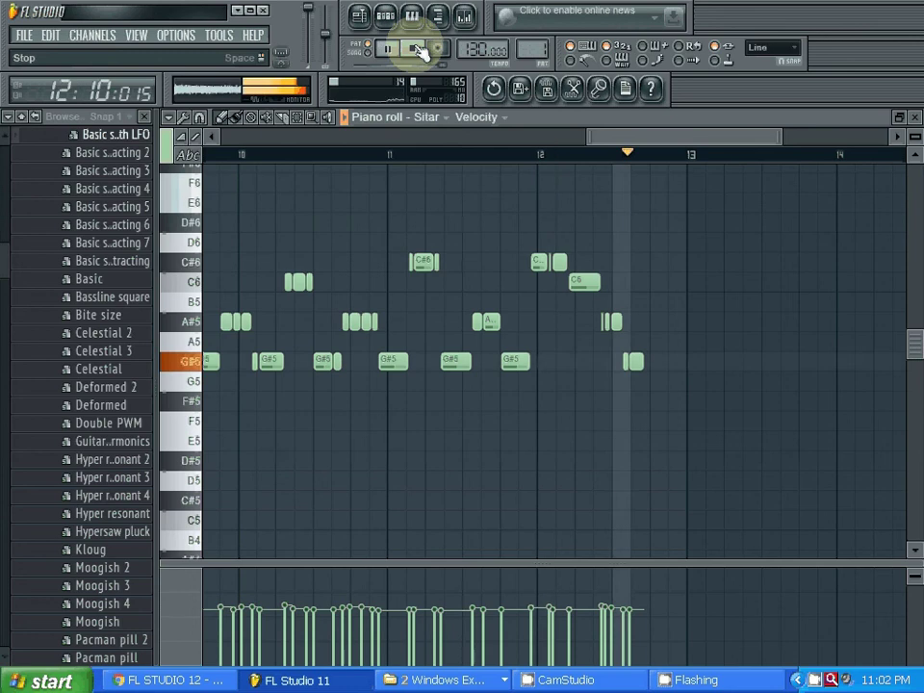
{"action": "left_click", "coordinate": [417, 49]}
Load the Steel preset from the Plucked category into the Sytrus channel and audition the pattern with the piano roll in view.
{"action": "left_click", "coordinate": [395, 20]}
{"action": "left_click", "coordinate": [320, 315]}
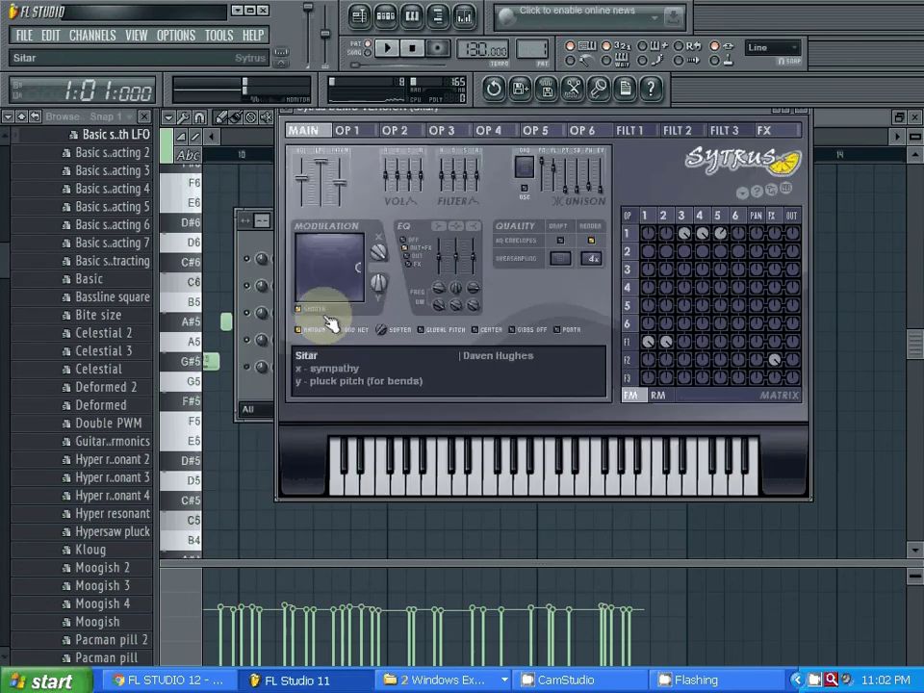
{"action": "left_click", "coordinate": [286, 108]}
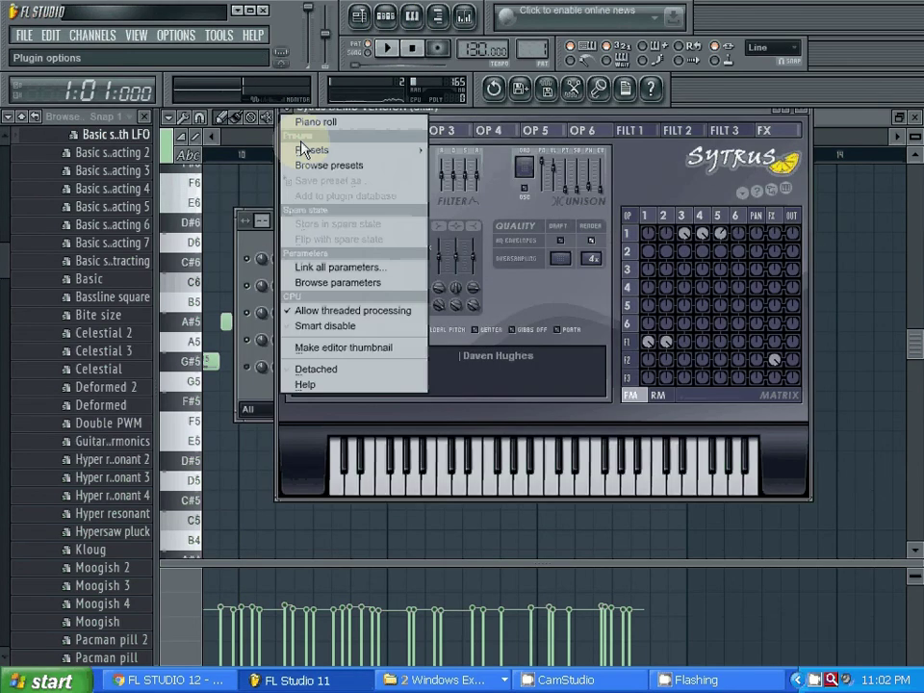
{"action": "left_click", "coordinate": [308, 148]}
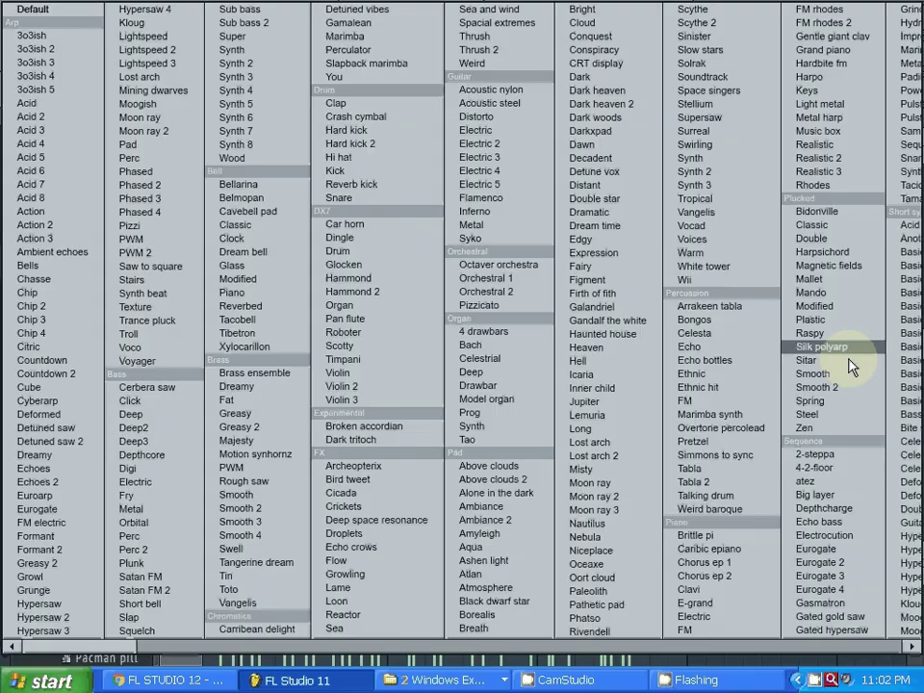
{"action": "left_click", "coordinate": [808, 415]}
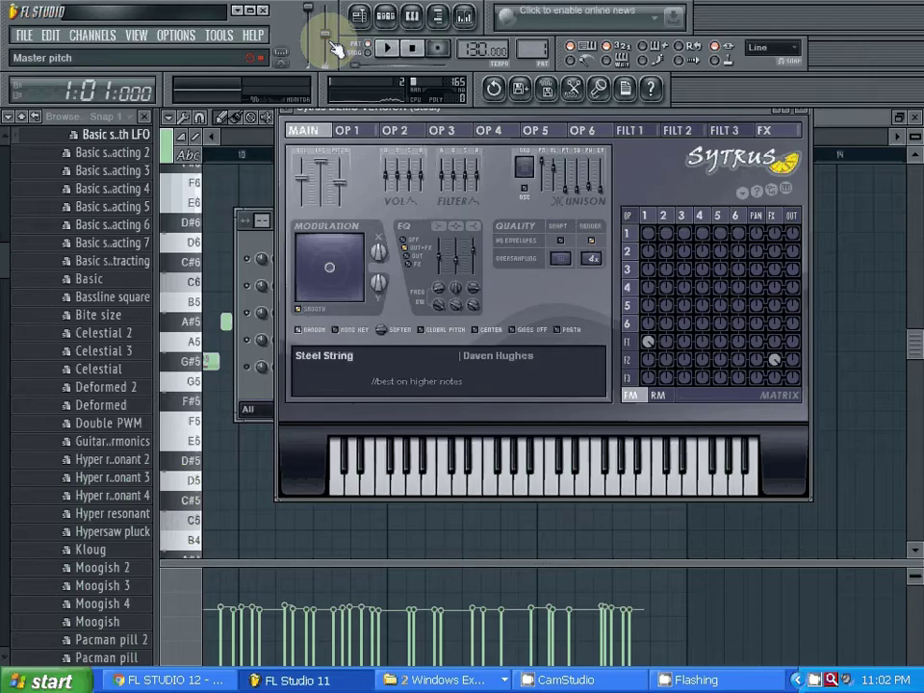
{"action": "left_click", "coordinate": [411, 16]}
{"action": "left_click", "coordinate": [395, 48]}
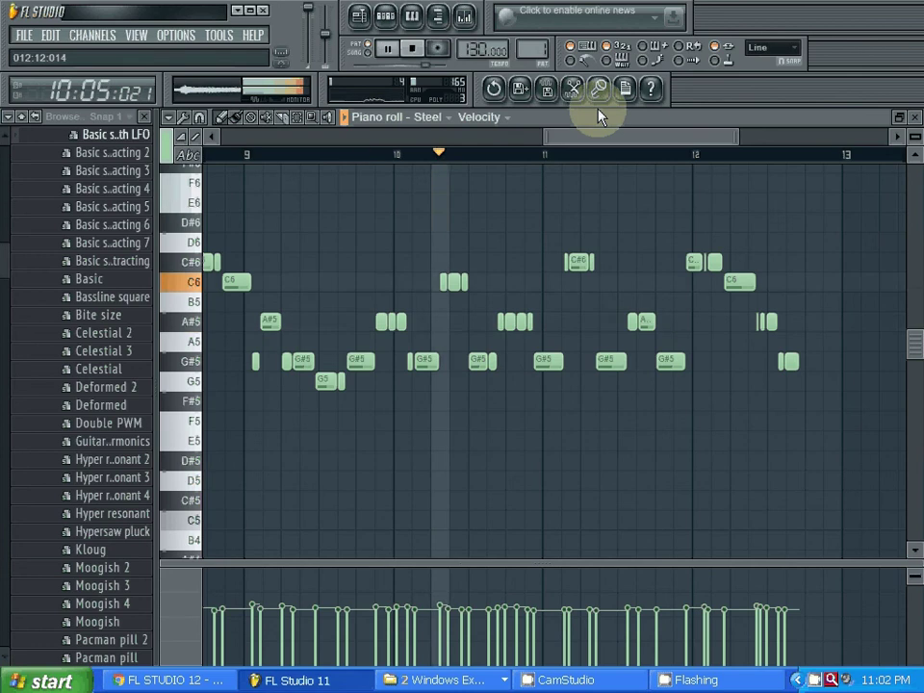
{"action": "left_click", "coordinate": [416, 50]}
Load the Eurogate preset from the Sequence category into the Sytrus channel and play the pattern with the piano roll zoomed out.
{"action": "key", "text": "F6"}
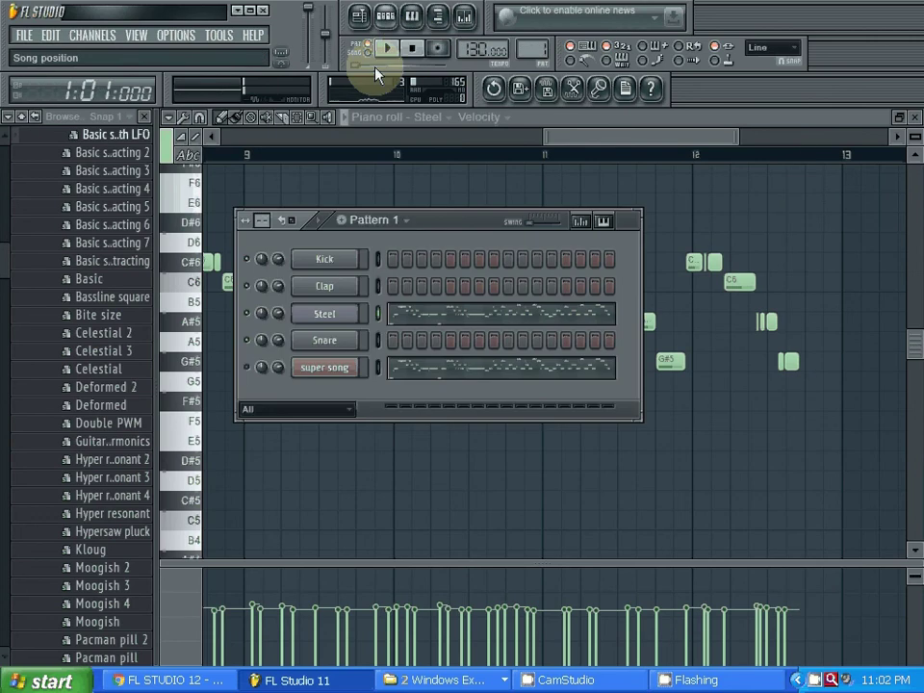
{"action": "left_click", "coordinate": [346, 314]}
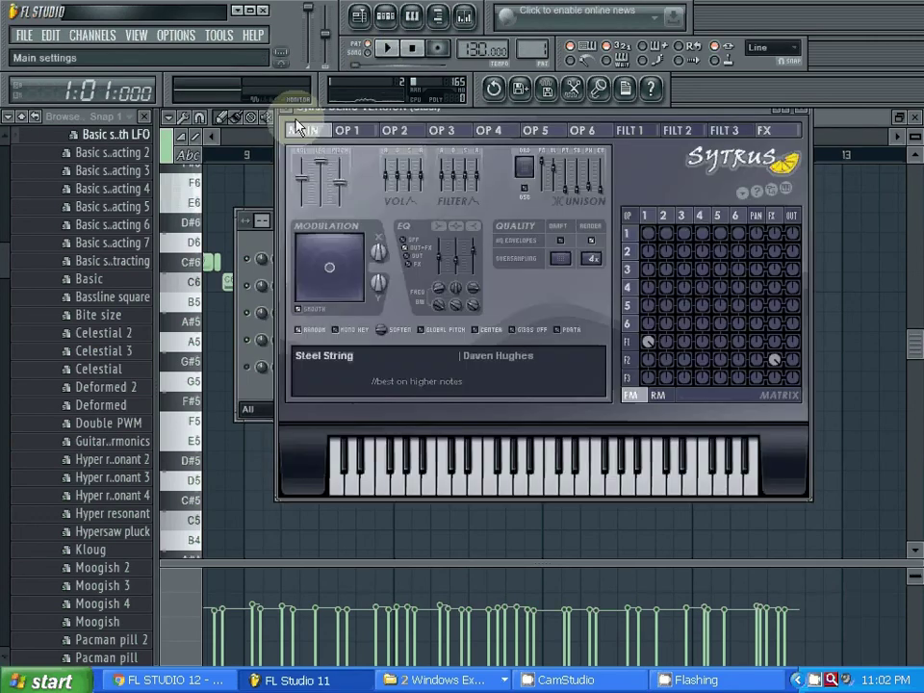
{"action": "left_click", "coordinate": [294, 127]}
{"action": "mouse_move", "coordinate": [350, 153]}
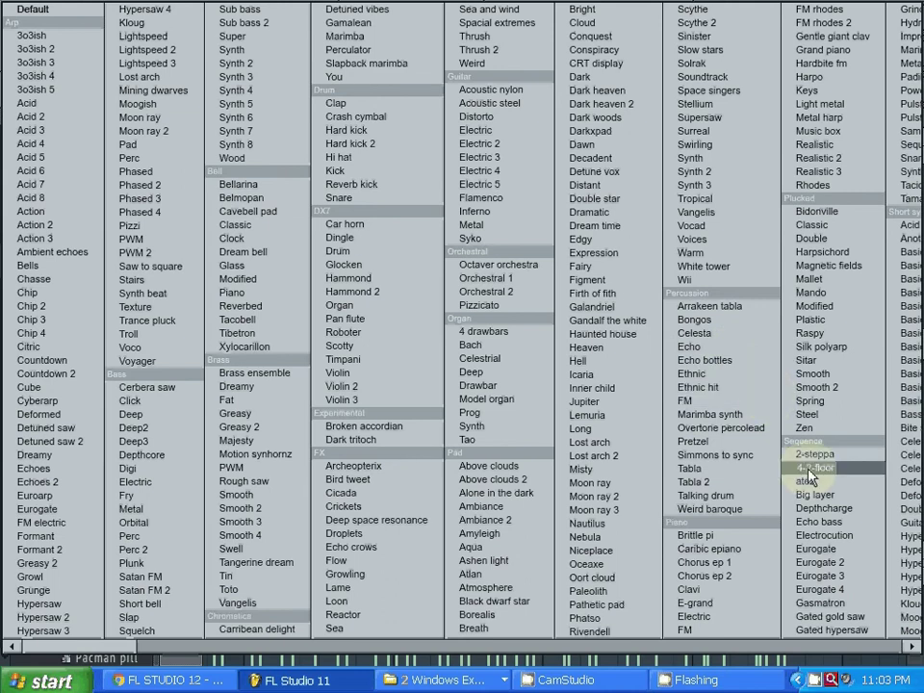
{"action": "left_click", "coordinate": [837, 556]}
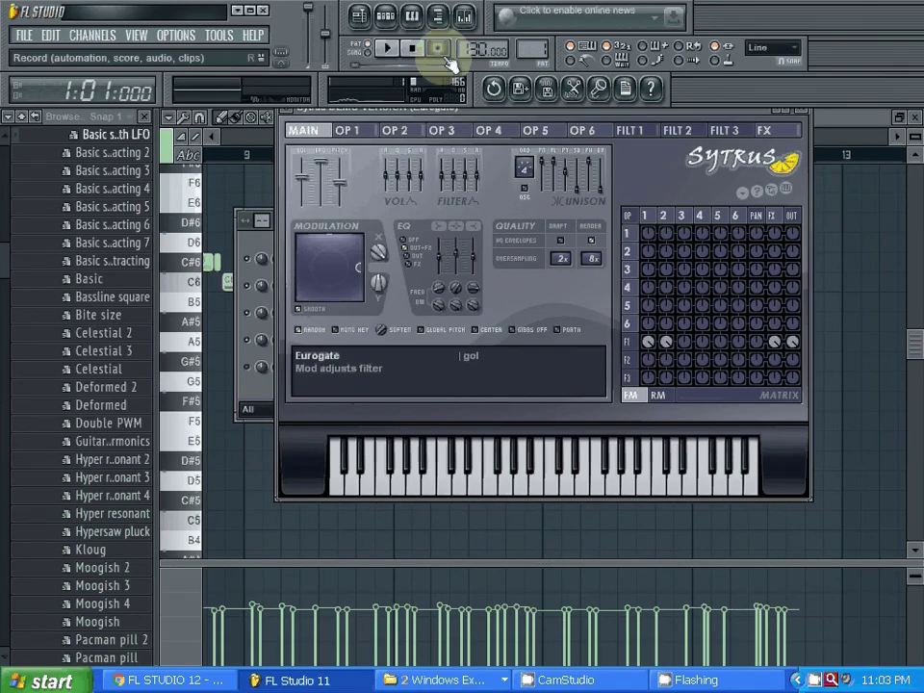
{"action": "left_click", "coordinate": [389, 49]}
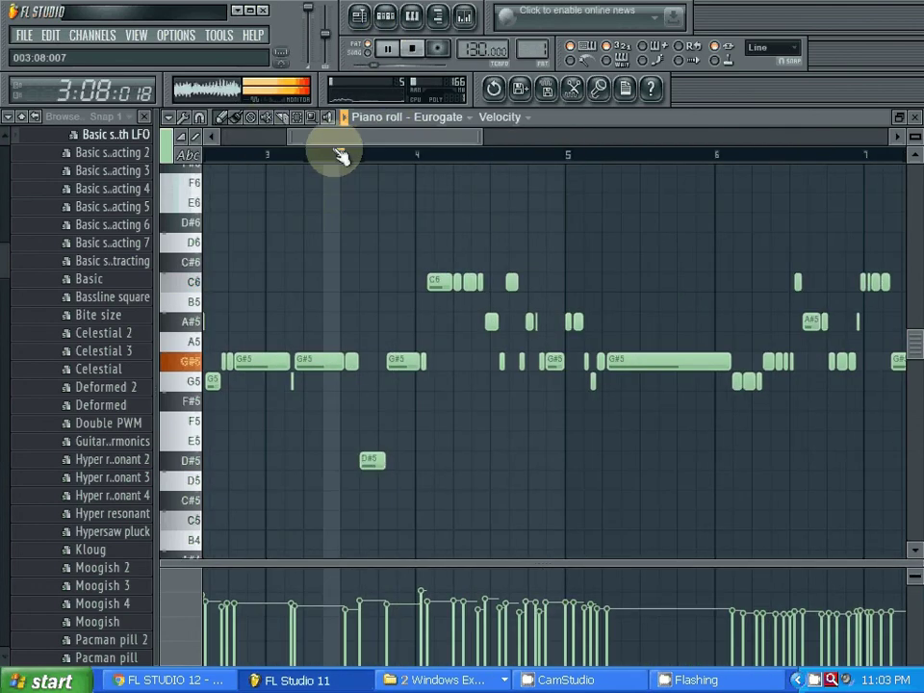
{"action": "left_click_drag", "start_coordinate": [476, 134], "coordinate": [653, 125]}
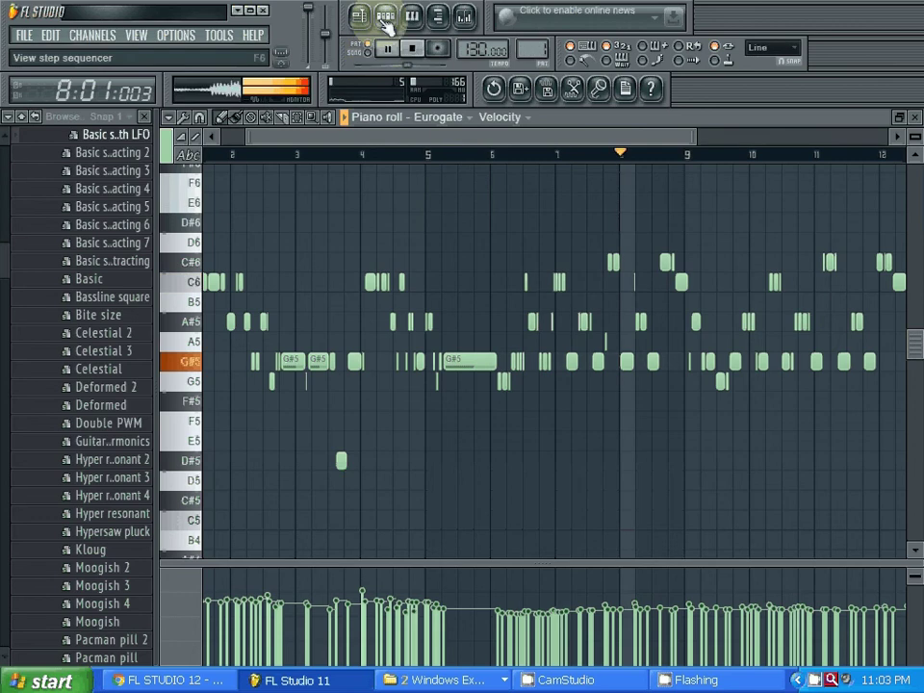
Switch the Sytrus channel to the Gated gold saw preset from the Sequence category during playback, follow its notes in the piano roll, and stop.
{"action": "left_click", "coordinate": [385, 15]}
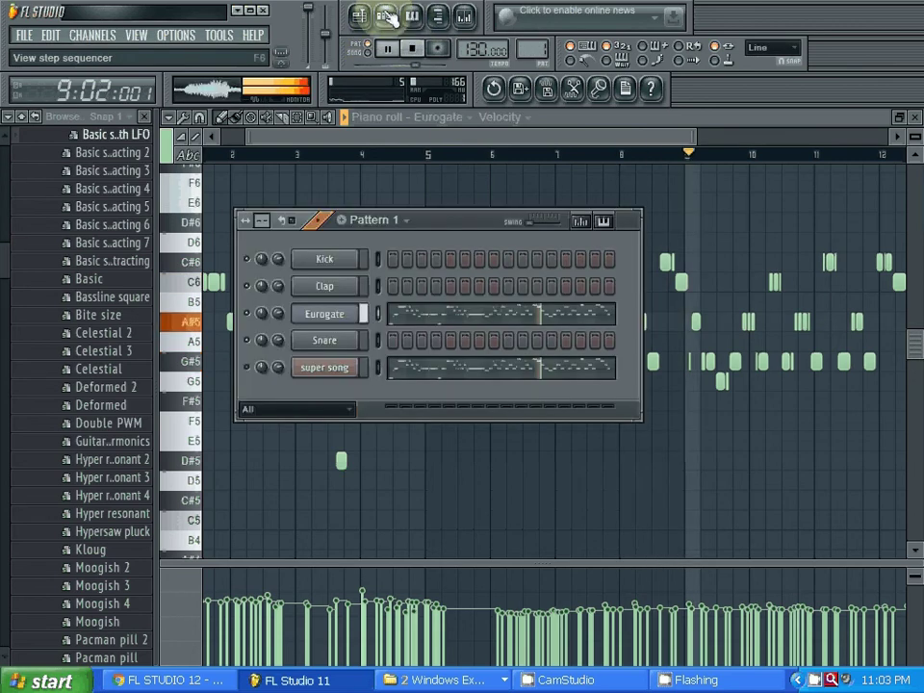
{"action": "left_click", "coordinate": [339, 320]}
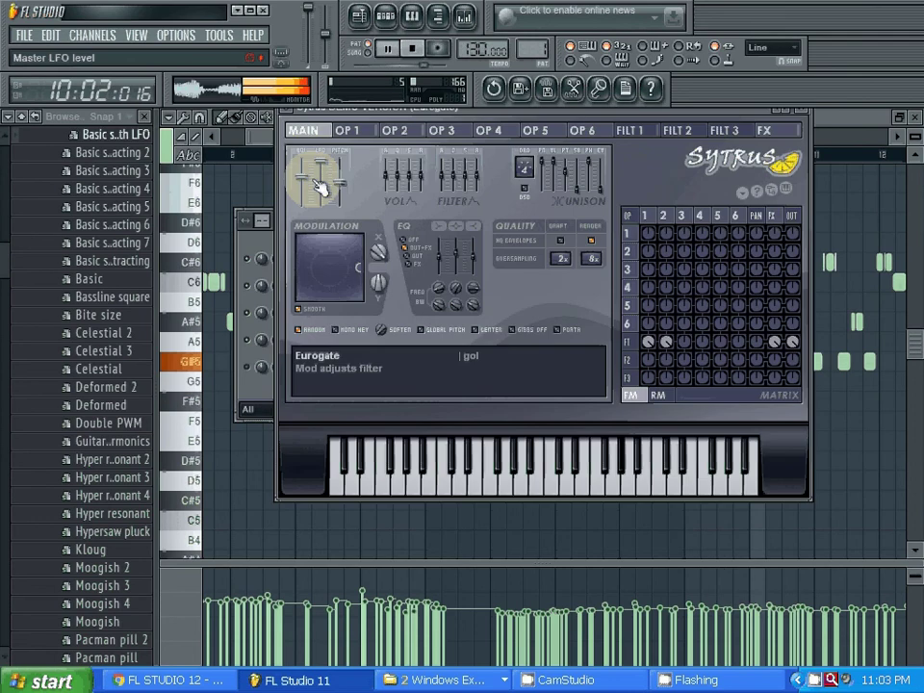
{"action": "left_click", "coordinate": [306, 160]}
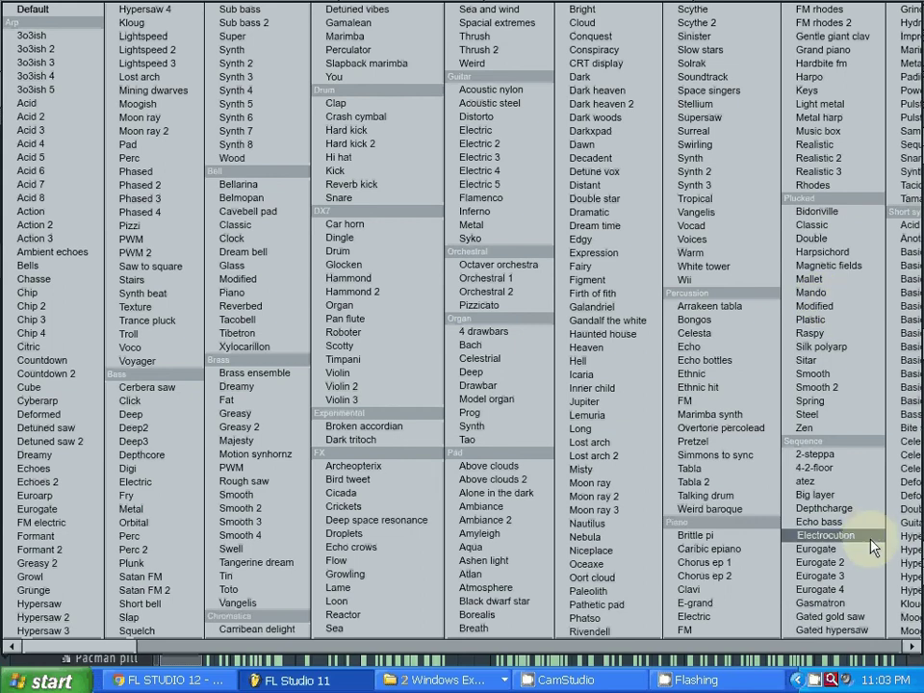
{"action": "left_click", "coordinate": [855, 620]}
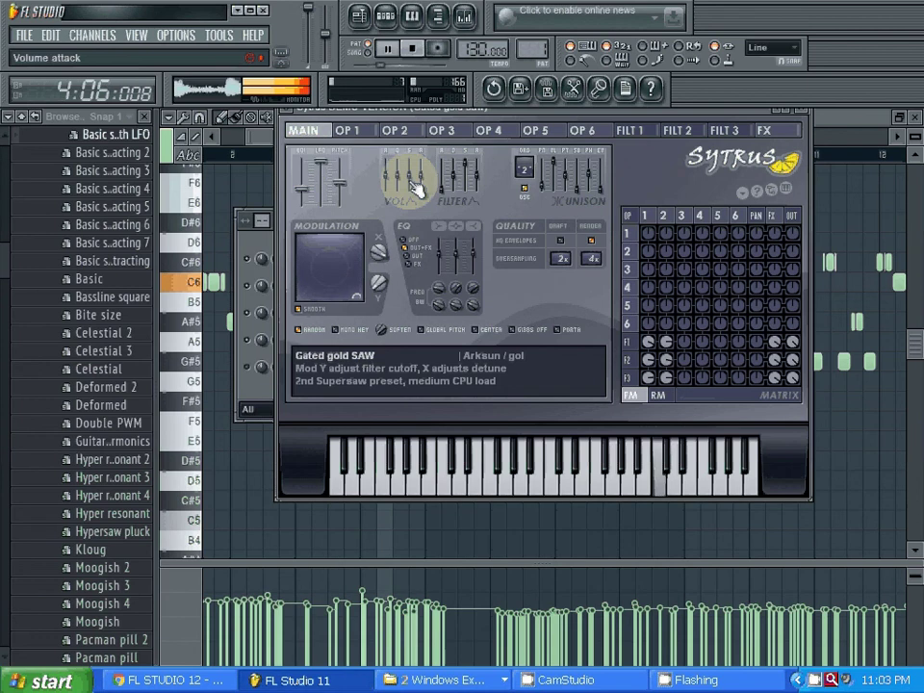
{"action": "left_click", "coordinate": [413, 17]}
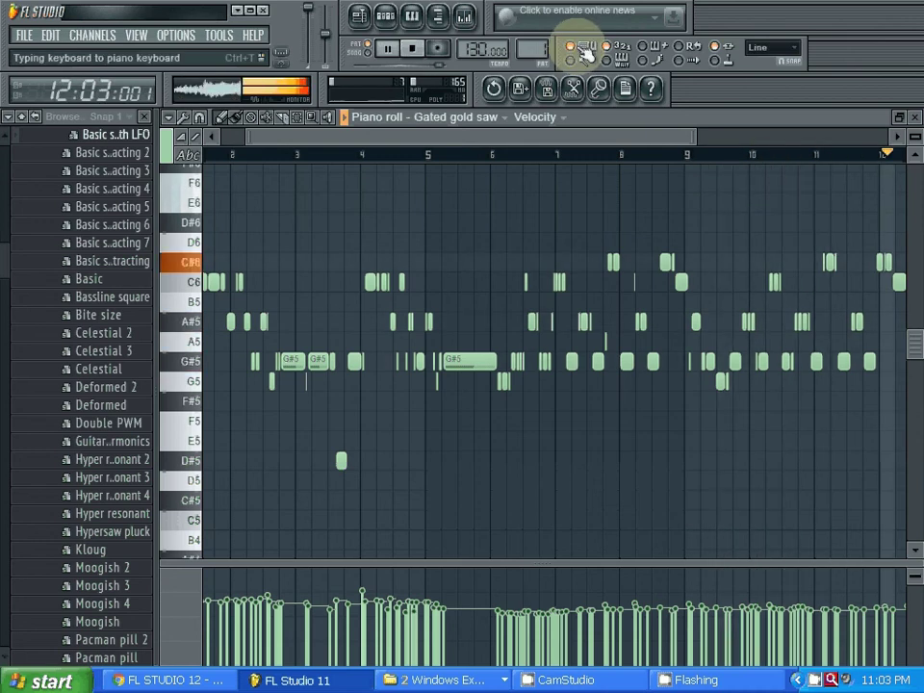
{"action": "left_click", "coordinate": [412, 48]}
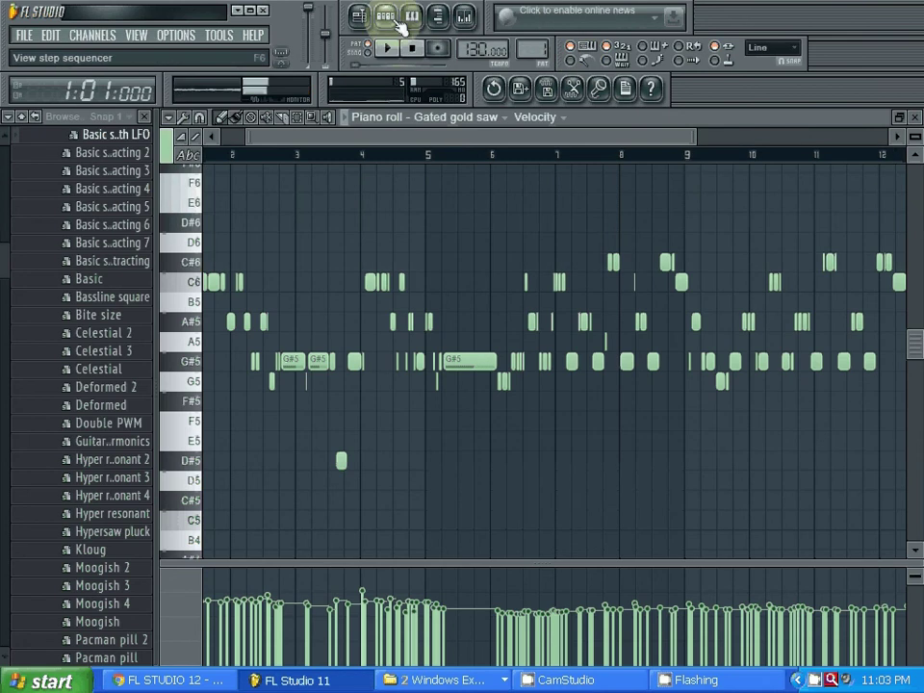
Load the Gated hypersaw preset from the Sequence category into the Sytrus channel, play the pattern with it, and stop playback.
{"action": "left_click", "coordinate": [400, 23]}
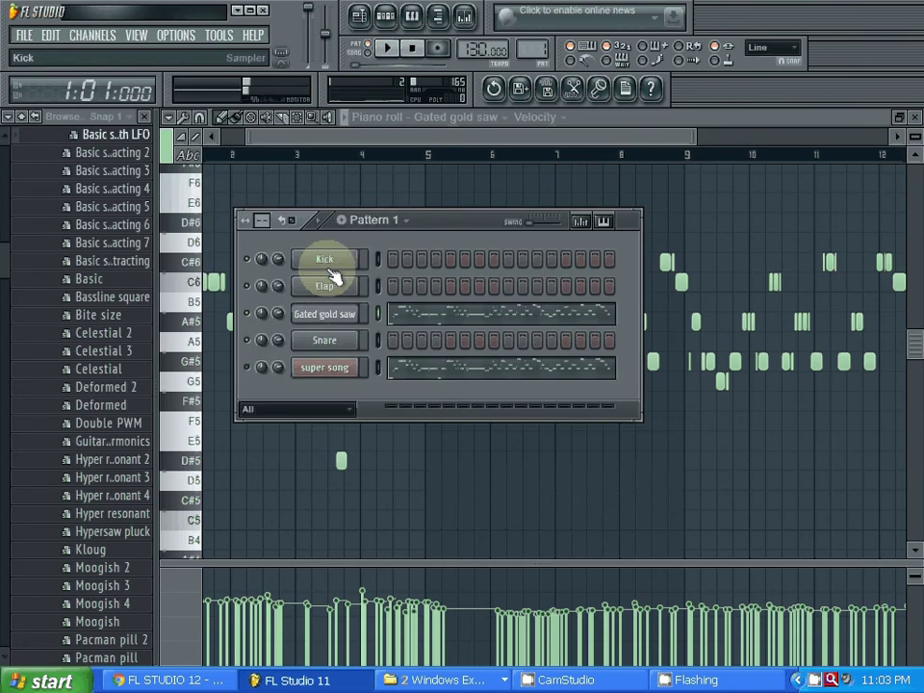
{"action": "left_click", "coordinate": [332, 324]}
{"action": "left_click", "coordinate": [285, 108]}
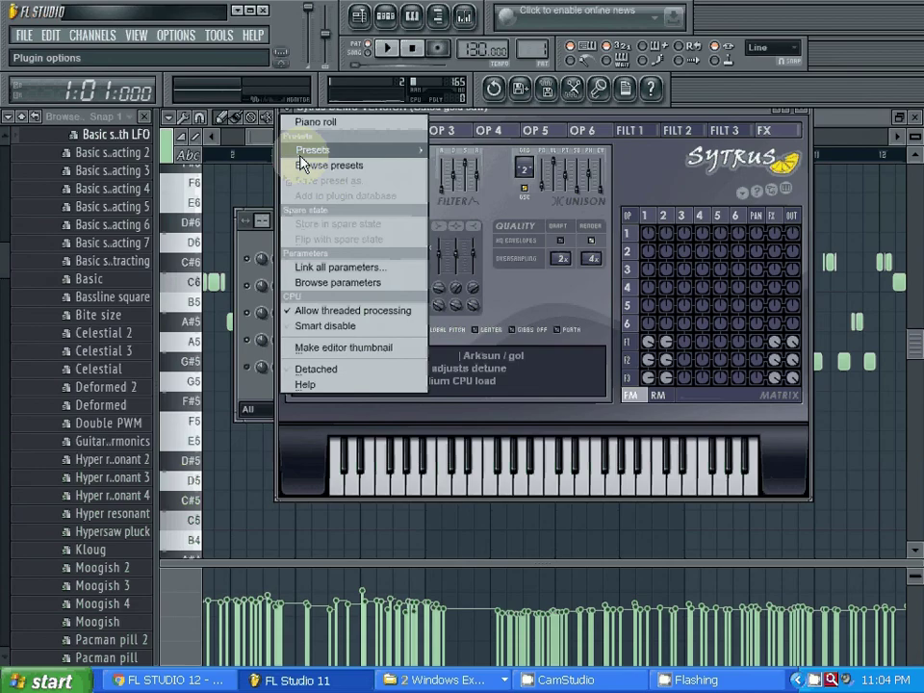
{"action": "left_click", "coordinate": [300, 152]}
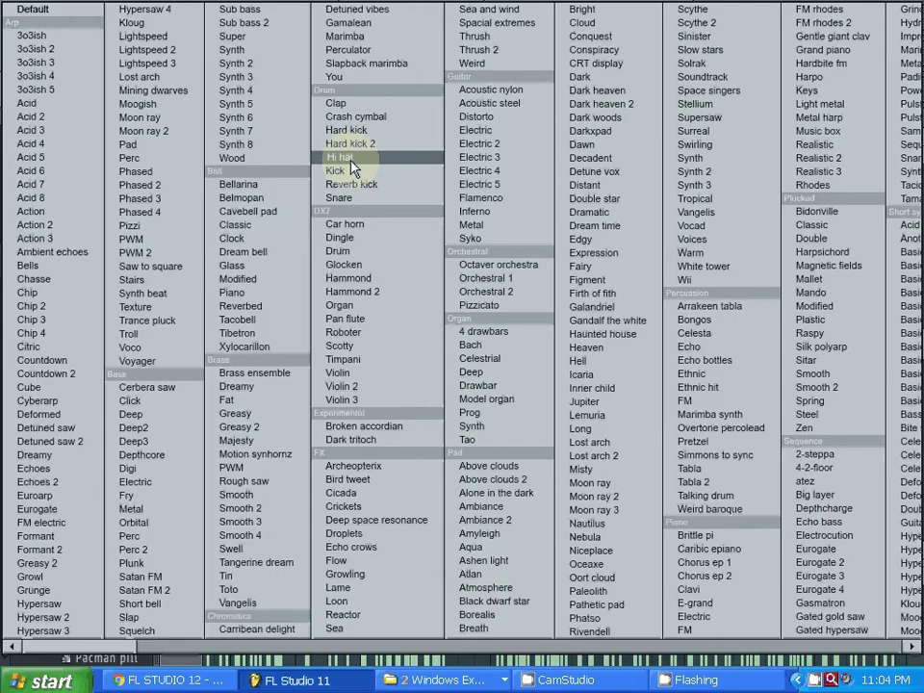
{"action": "left_click", "coordinate": [832, 630]}
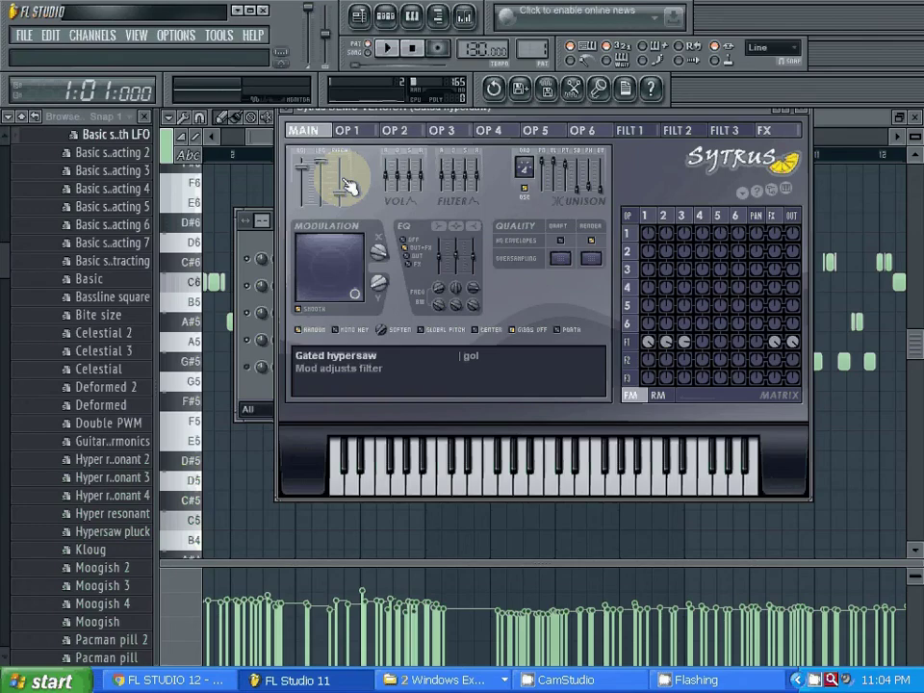
{"action": "left_click", "coordinate": [388, 49]}
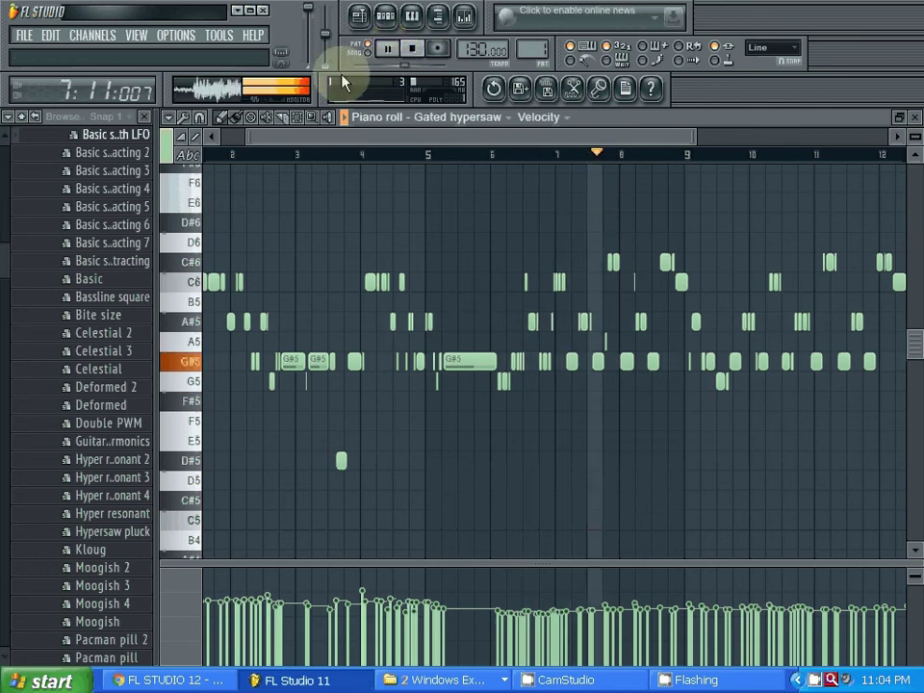
{"action": "left_click", "coordinate": [415, 50]}
Load the Piano preset from the Bell category into the Sytrus channel and audition the pattern in the piano roll.
{"action": "key", "text": "F6"}
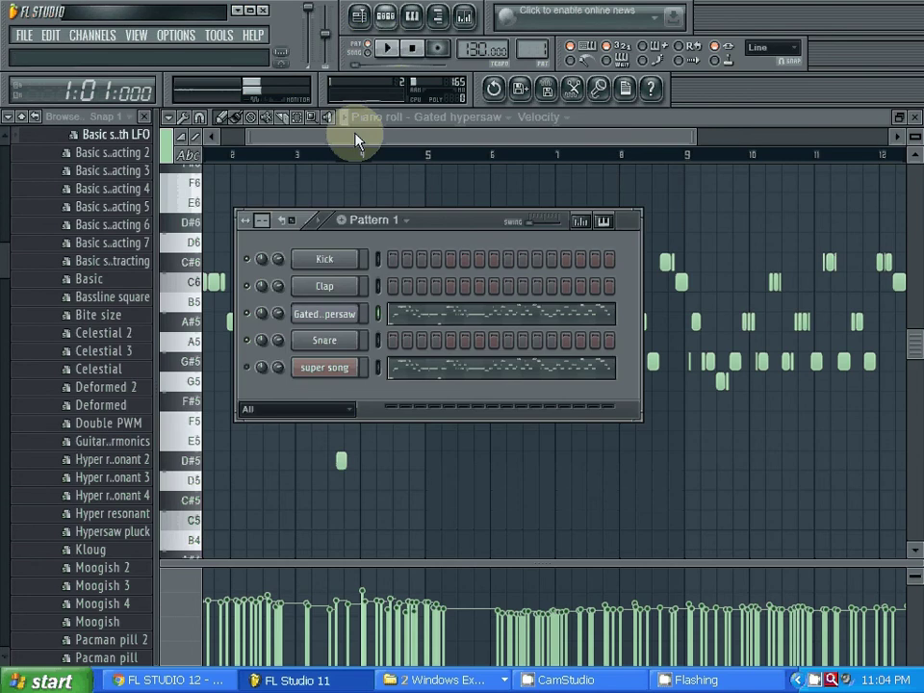
{"action": "left_click", "coordinate": [325, 314]}
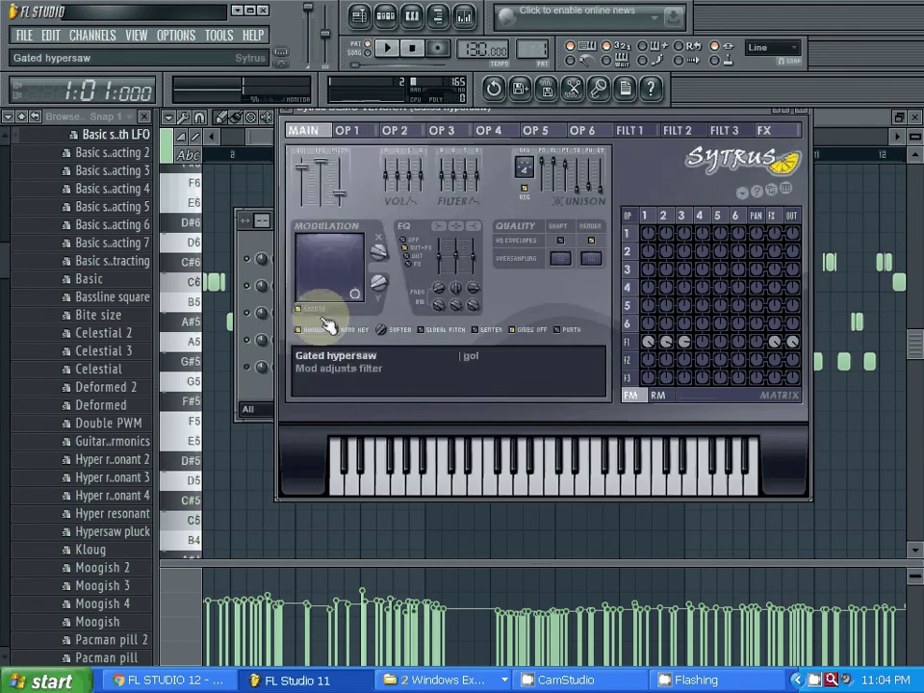
{"action": "left_click", "coordinate": [289, 115]}
{"action": "mouse_move", "coordinate": [293, 151]}
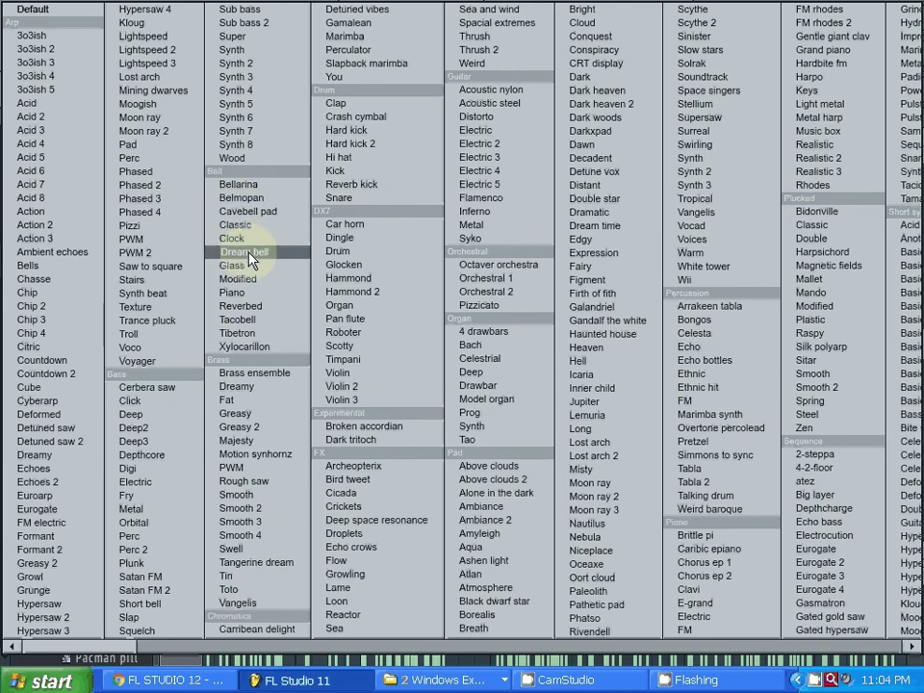
{"action": "left_click", "coordinate": [252, 293]}
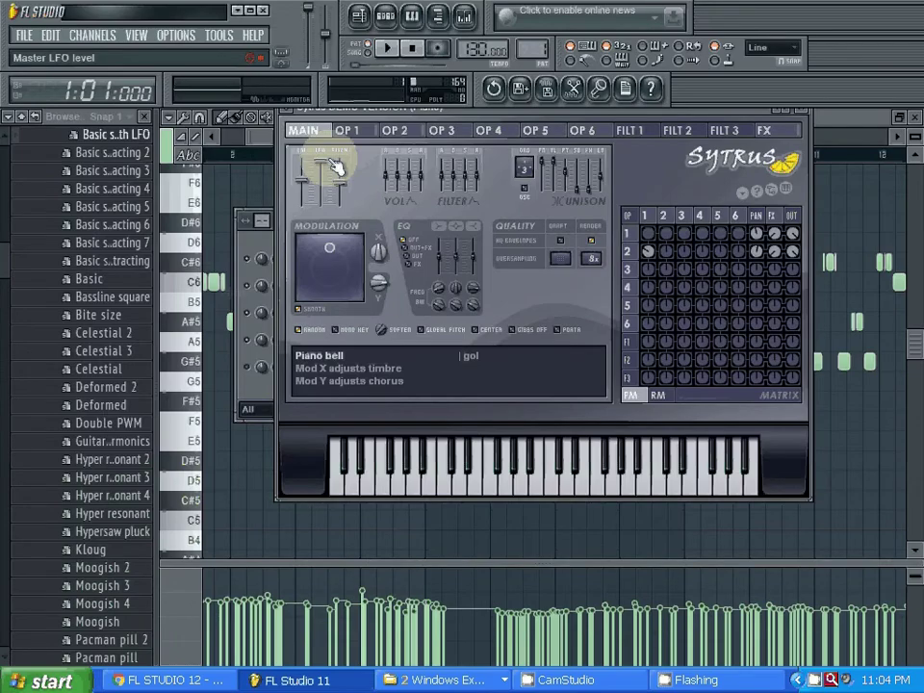
{"action": "left_click", "coordinate": [412, 16]}
{"action": "left_click", "coordinate": [389, 51]}
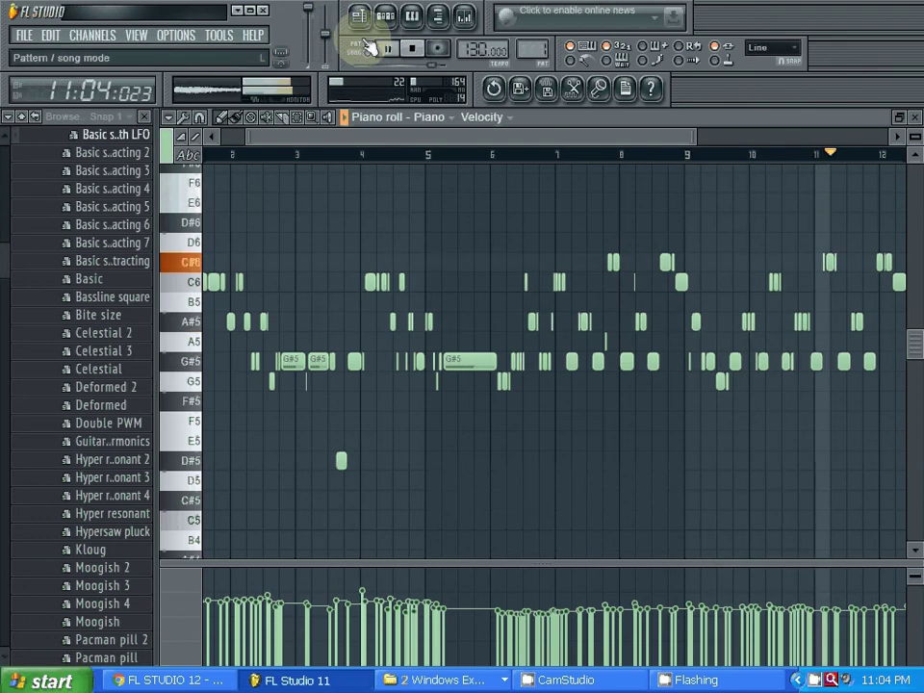
{"action": "left_click", "coordinate": [414, 50]}
Load the Classic preset from the Bell category into the Sytrus channel, play the pattern in the piano roll, and stop playback.
{"action": "left_click", "coordinate": [385, 17]}
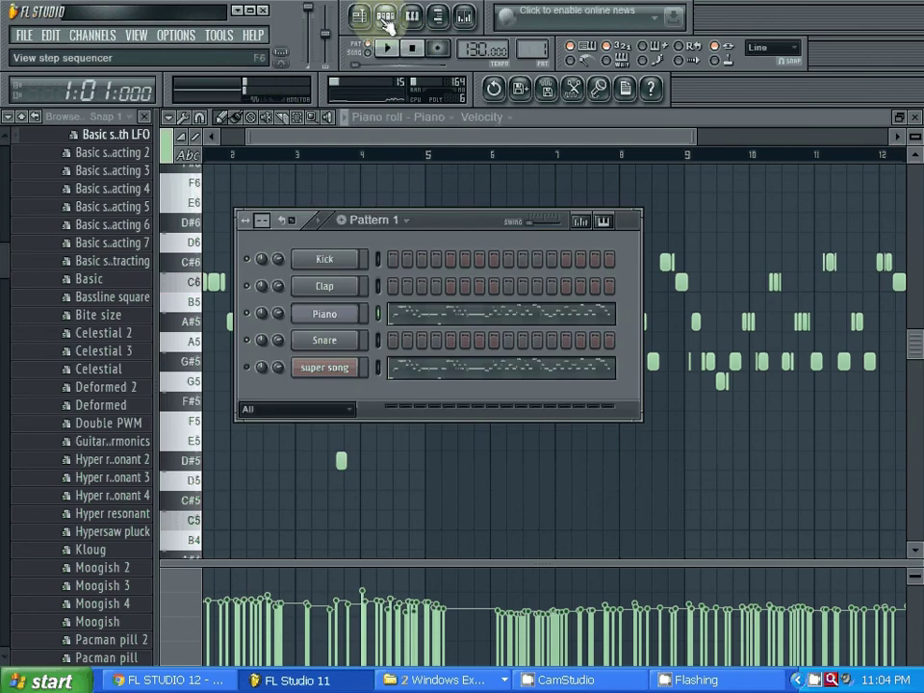
{"action": "left_click", "coordinate": [328, 317]}
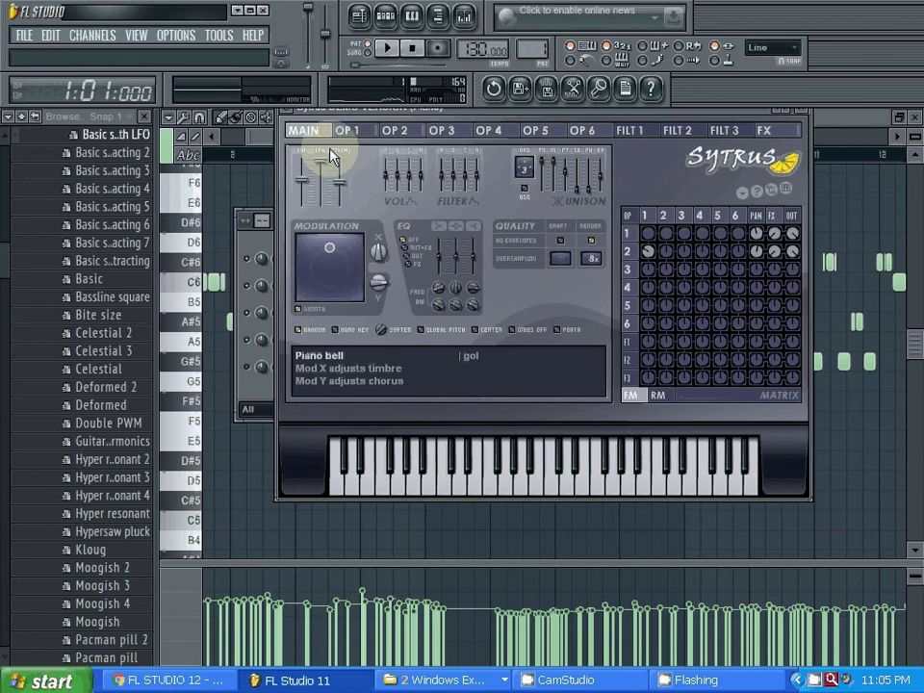
{"action": "left_click", "coordinate": [289, 119]}
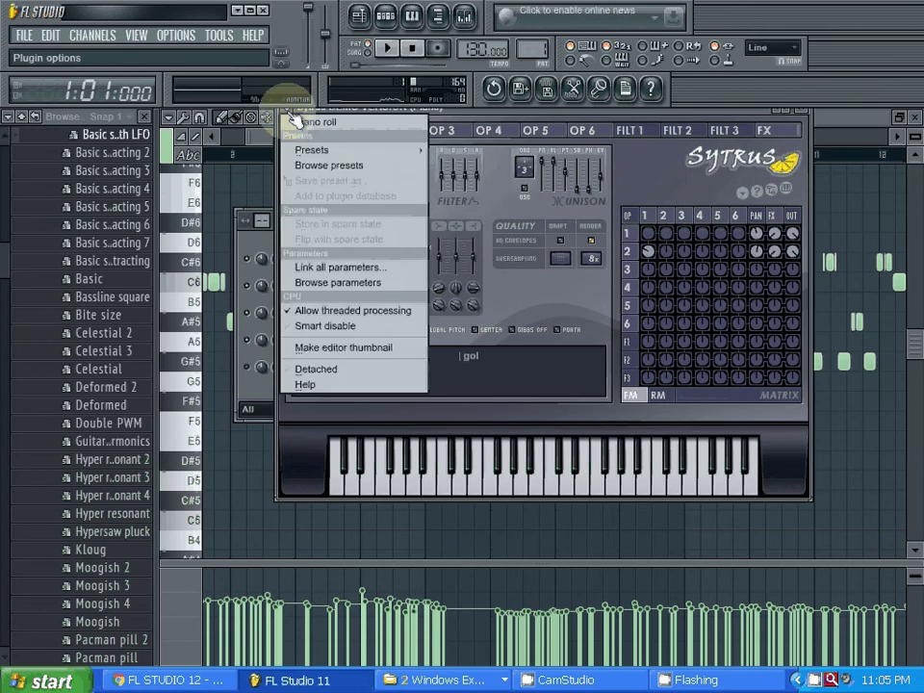
{"action": "mouse_move", "coordinate": [308, 152]}
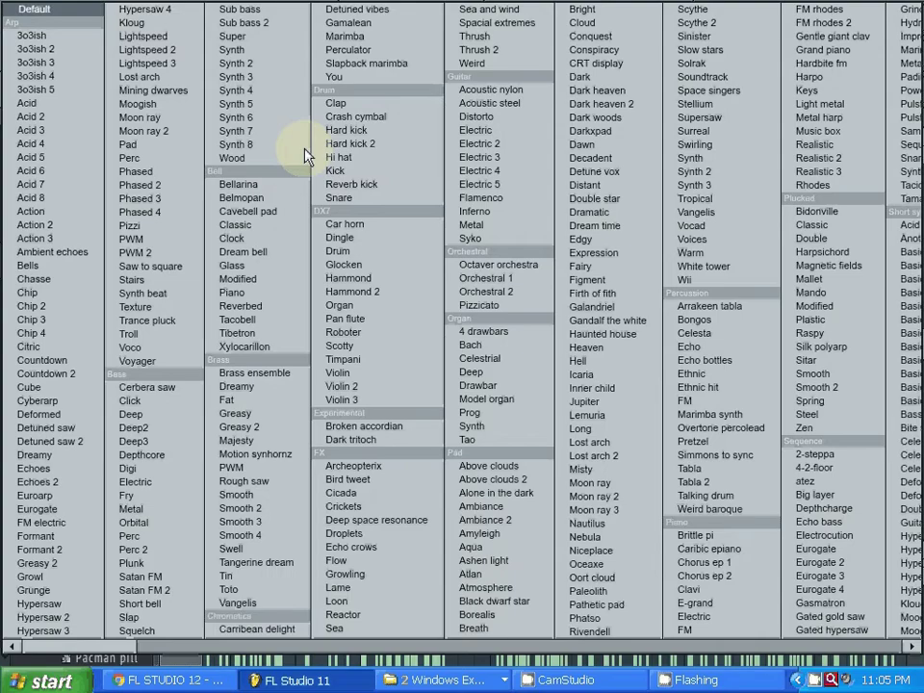
{"action": "left_click", "coordinate": [247, 210]}
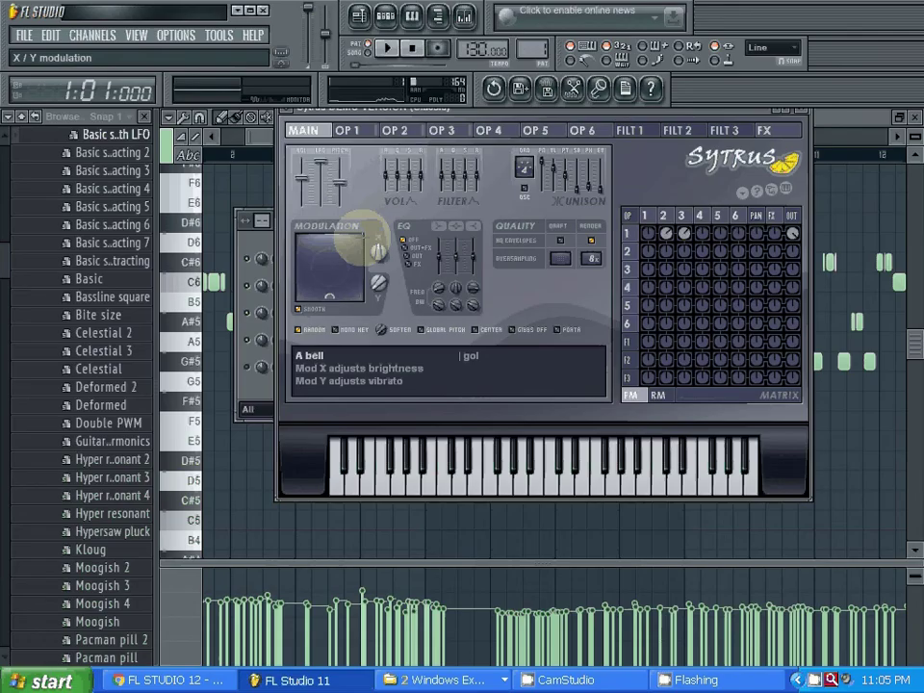
{"action": "left_click", "coordinate": [409, 16]}
{"action": "left_click", "coordinate": [386, 48]}
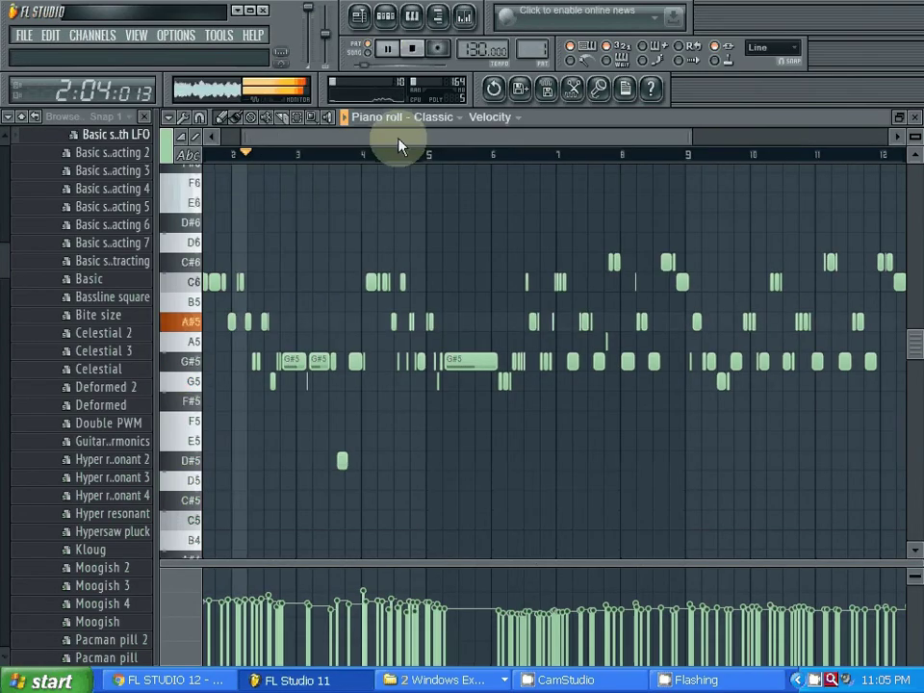
{"action": "left_click_drag", "start_coordinate": [399, 138], "coordinate": [375, 139]}
{"action": "left_click_drag", "start_coordinate": [670, 137], "coordinate": [717, 156]}
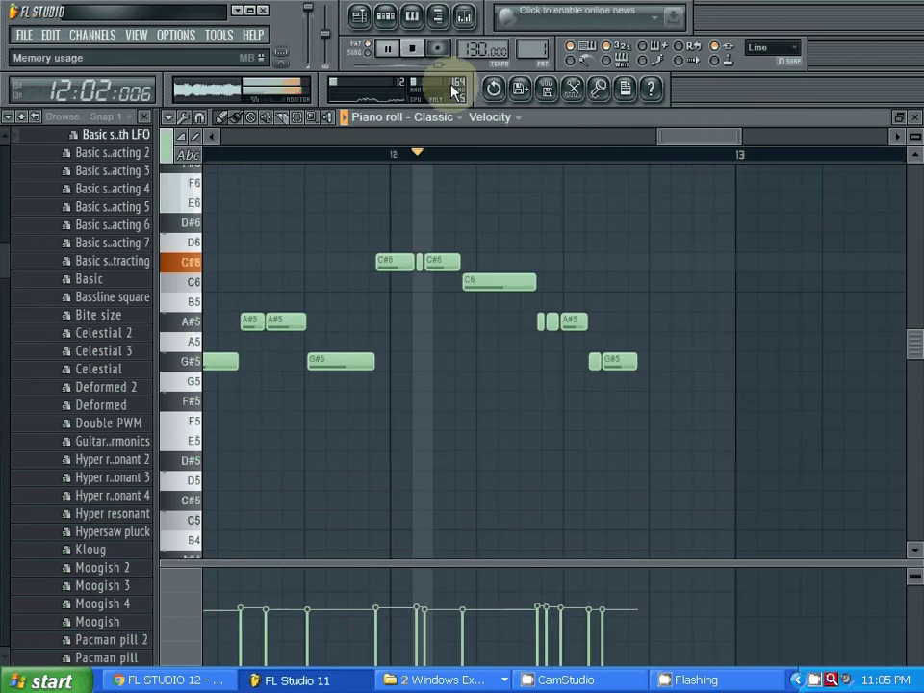
{"action": "left_click", "coordinate": [419, 52]}
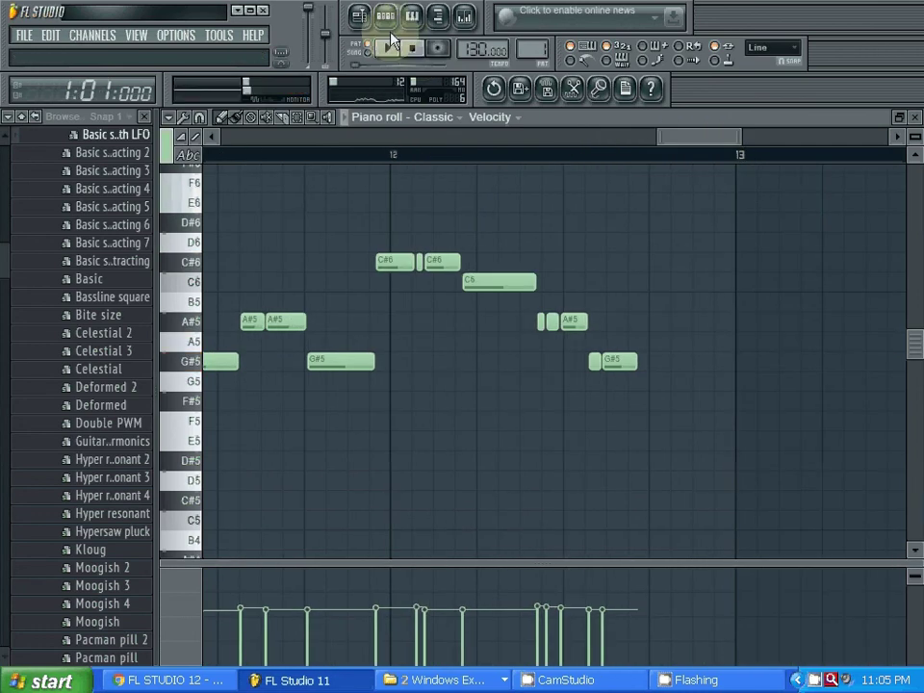
Load the Reverbed preset from the Bell category into the Sytrus channel and play the pattern, following its notes in the piano roll.
{"action": "left_click", "coordinate": [386, 19]}
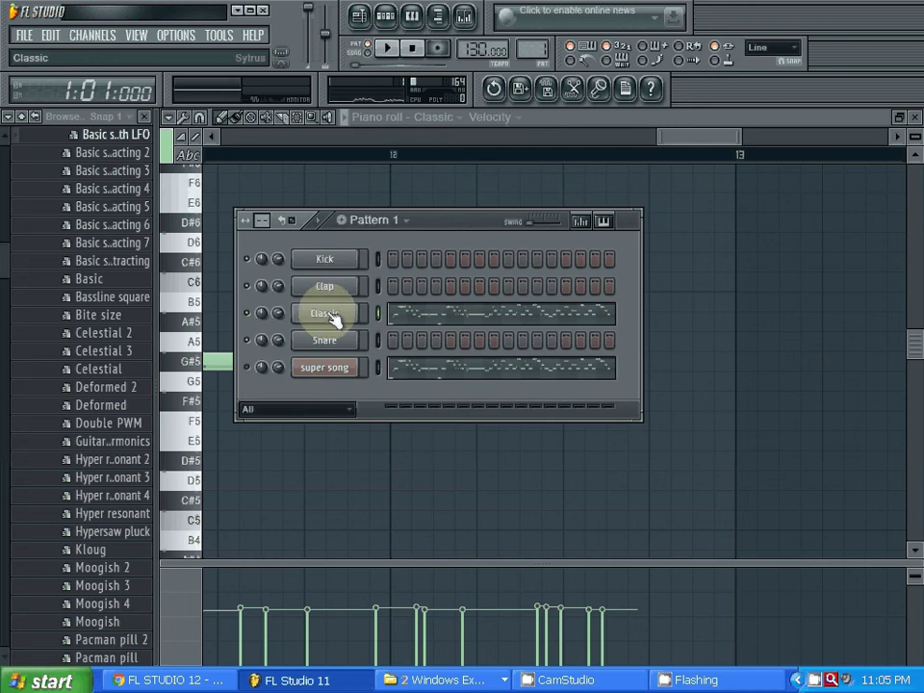
{"action": "left_click", "coordinate": [325, 314]}
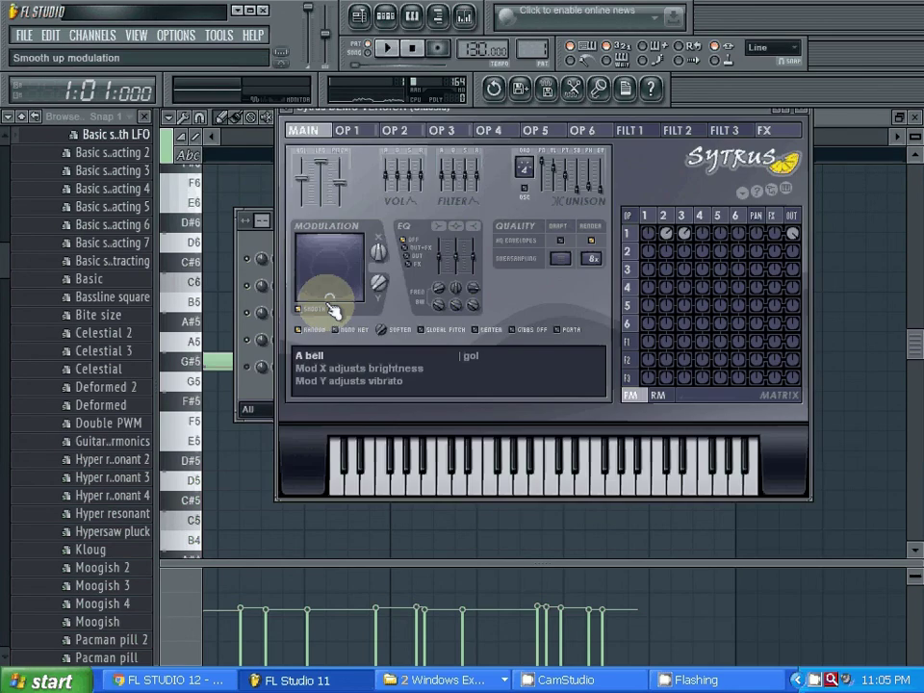
{"action": "left_click", "coordinate": [289, 118]}
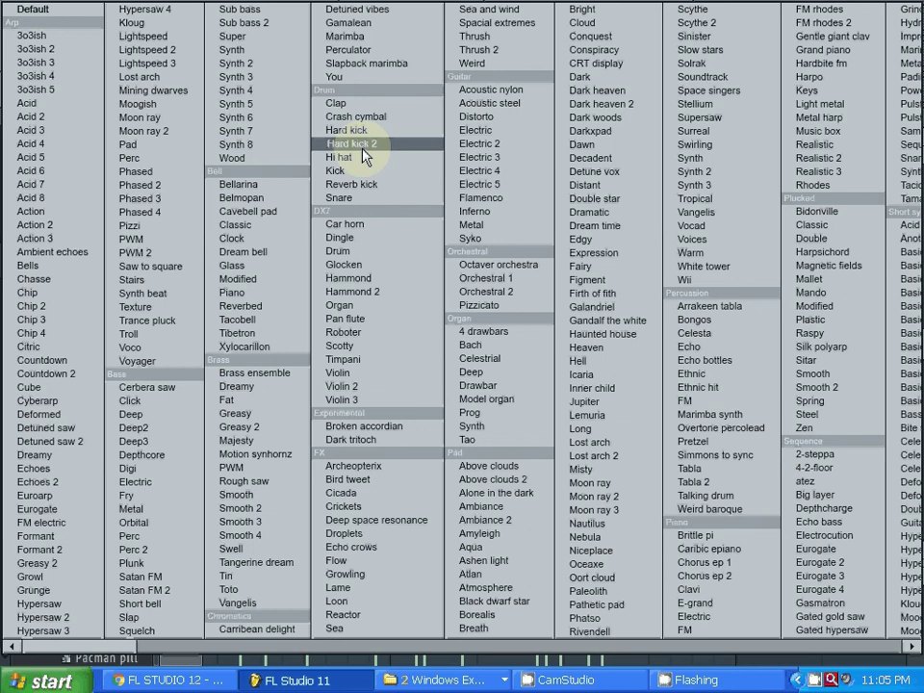
{"action": "left_click", "coordinate": [266, 308]}
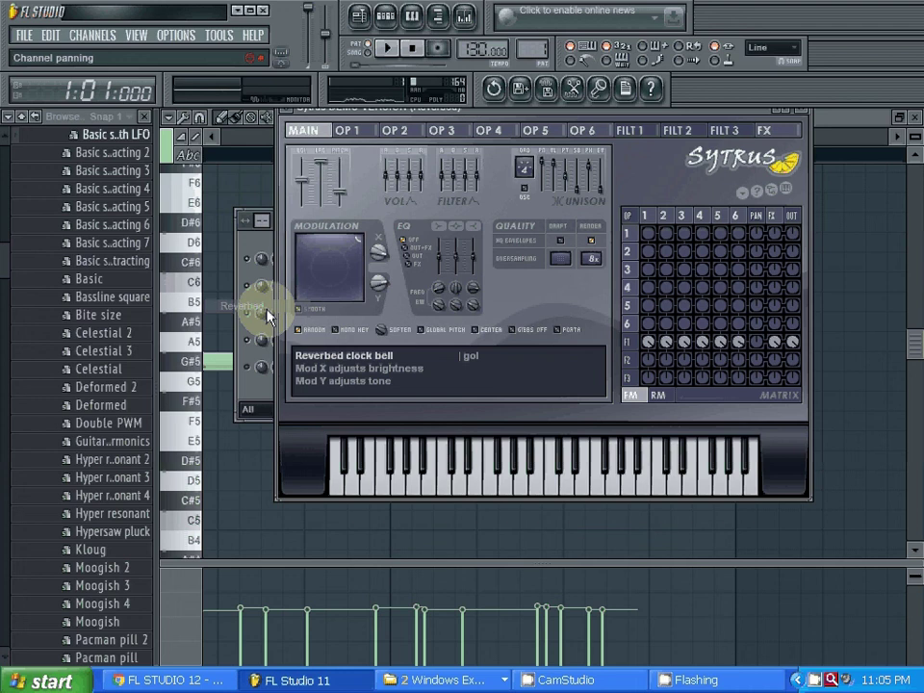
{"action": "left_click", "coordinate": [411, 16]}
{"action": "left_click", "coordinate": [386, 47]}
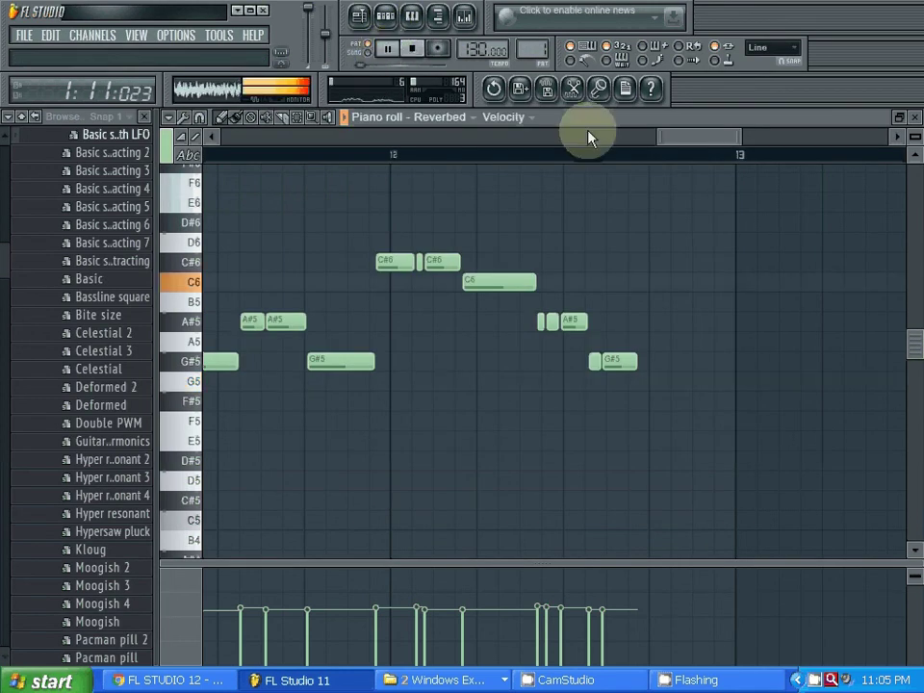
{"action": "left_click_drag", "start_coordinate": [655, 137], "coordinate": [213, 160]}
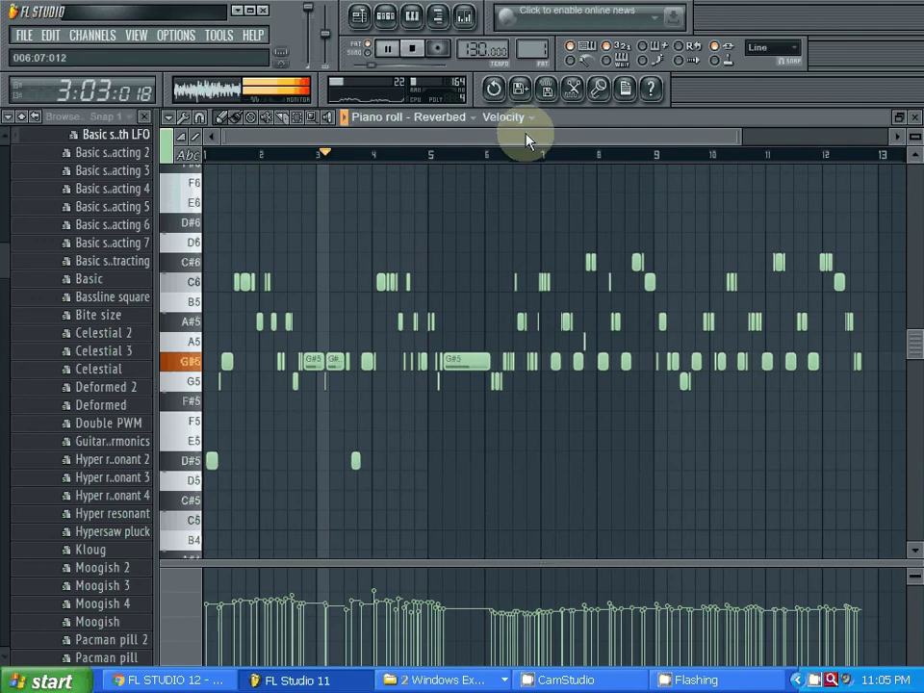
{"action": "left_click", "coordinate": [722, 139]}
{"action": "left_click_drag", "start_coordinate": [721, 138], "coordinate": [647, 137]}
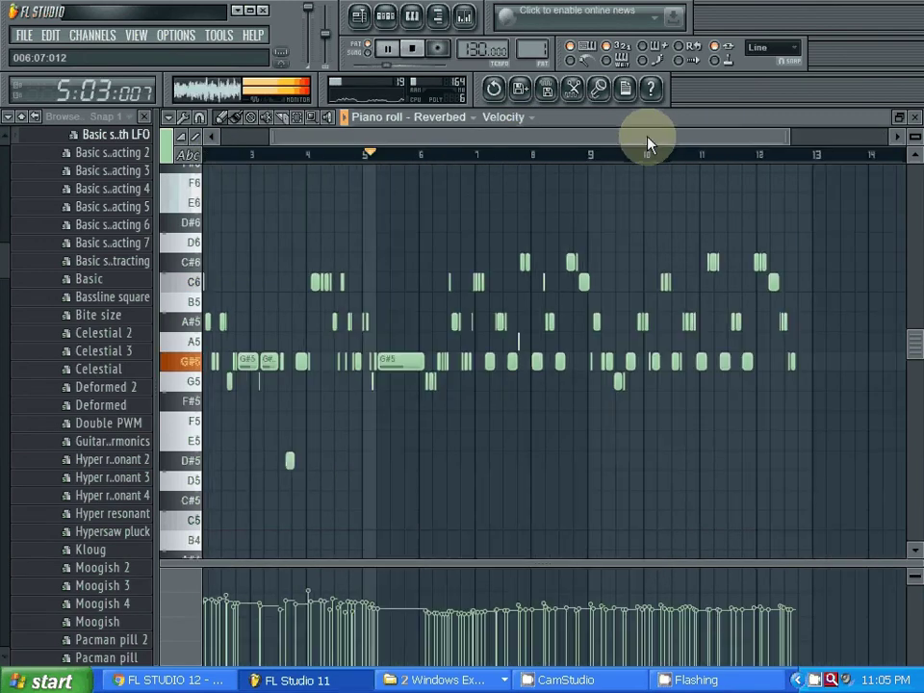
{"action": "left_click_drag", "start_coordinate": [783, 135], "coordinate": [660, 161]}
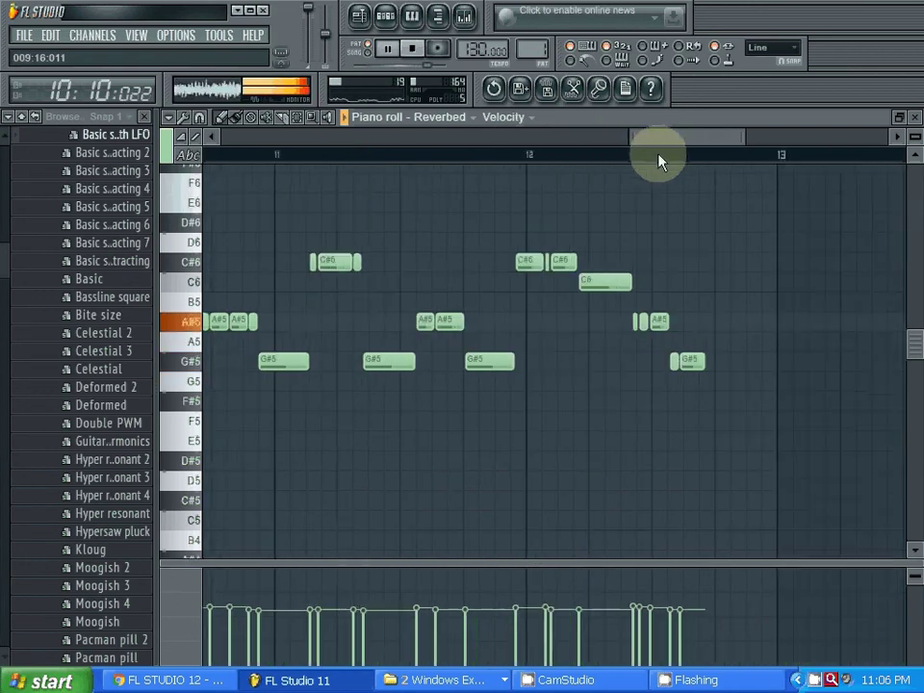
Switch the Sytrus channel to the Flamenco preset from the Guitar category during playback and follow the notes in the piano roll.
{"action": "key", "text": "F6"}
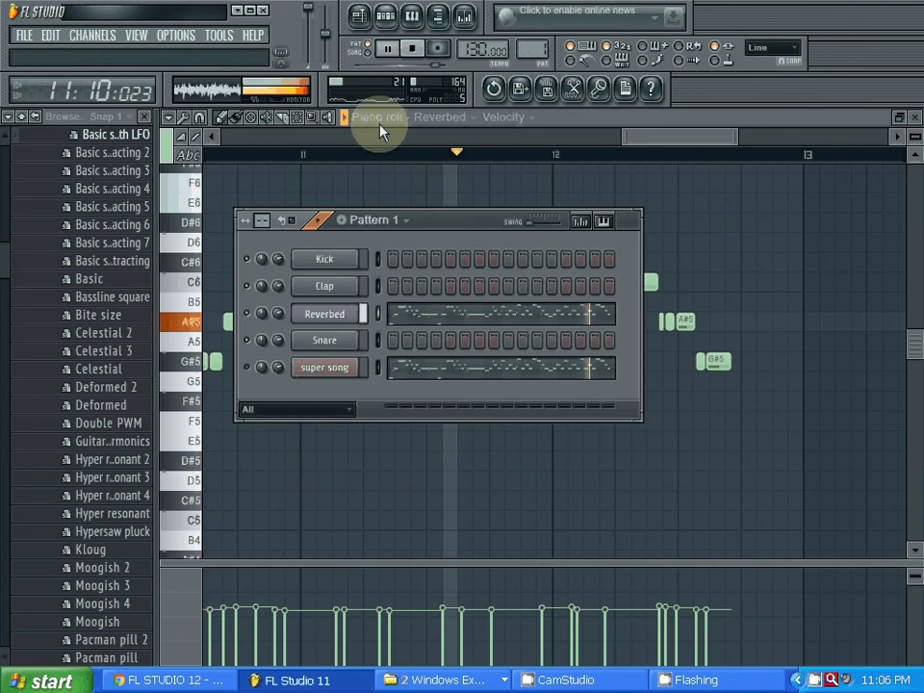
{"action": "left_click", "coordinate": [325, 314]}
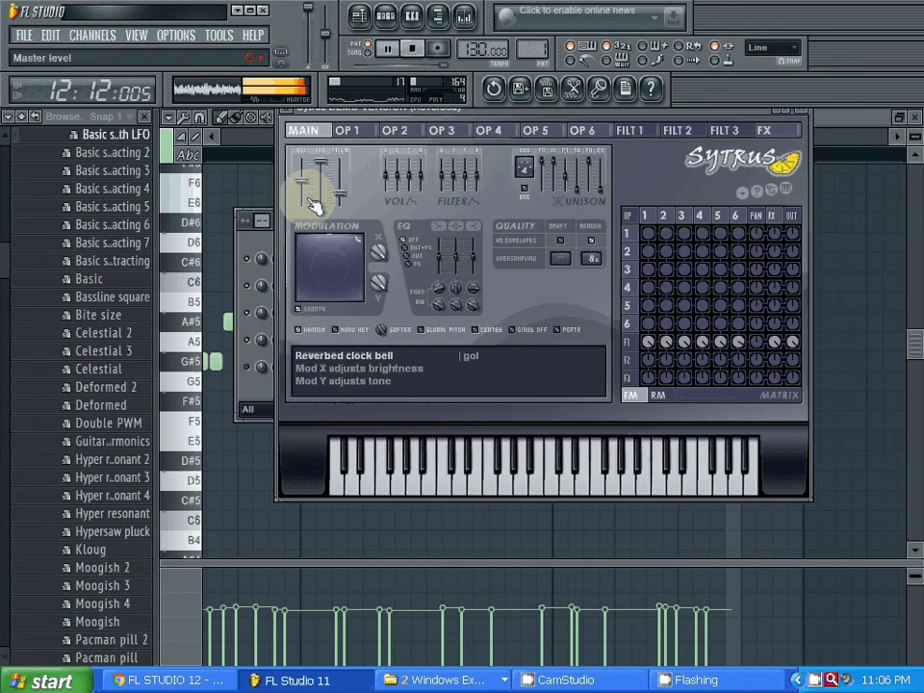
{"action": "left_click", "coordinate": [286, 109]}
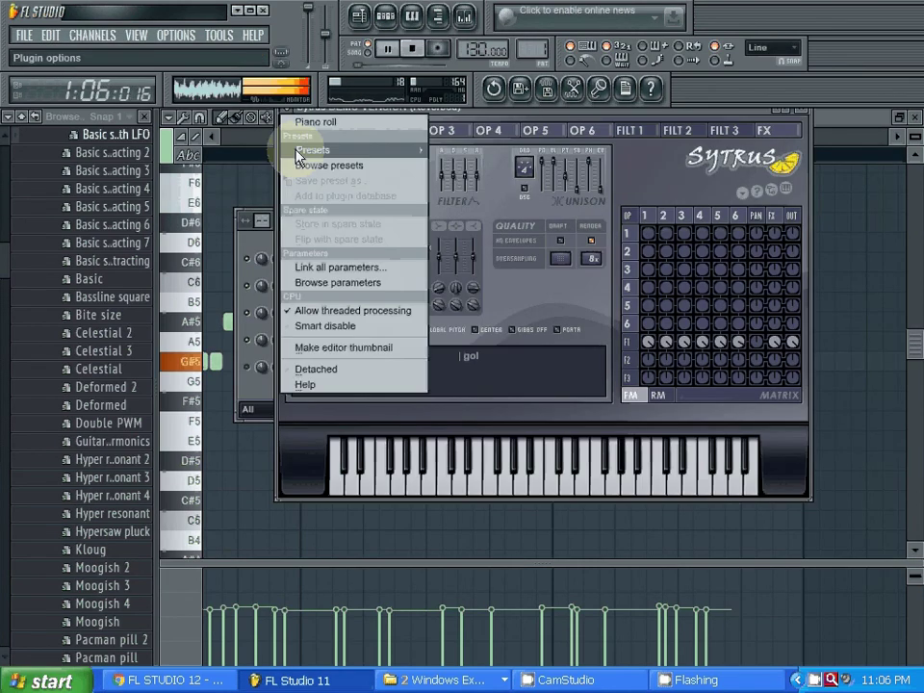
{"action": "left_click", "coordinate": [296, 151]}
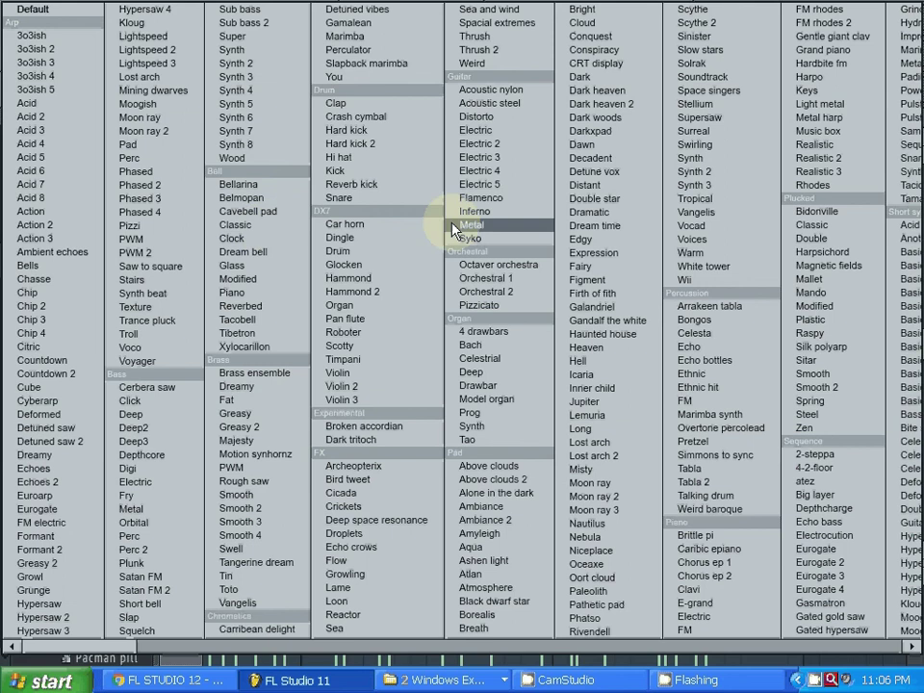
{"action": "left_click", "coordinate": [475, 199]}
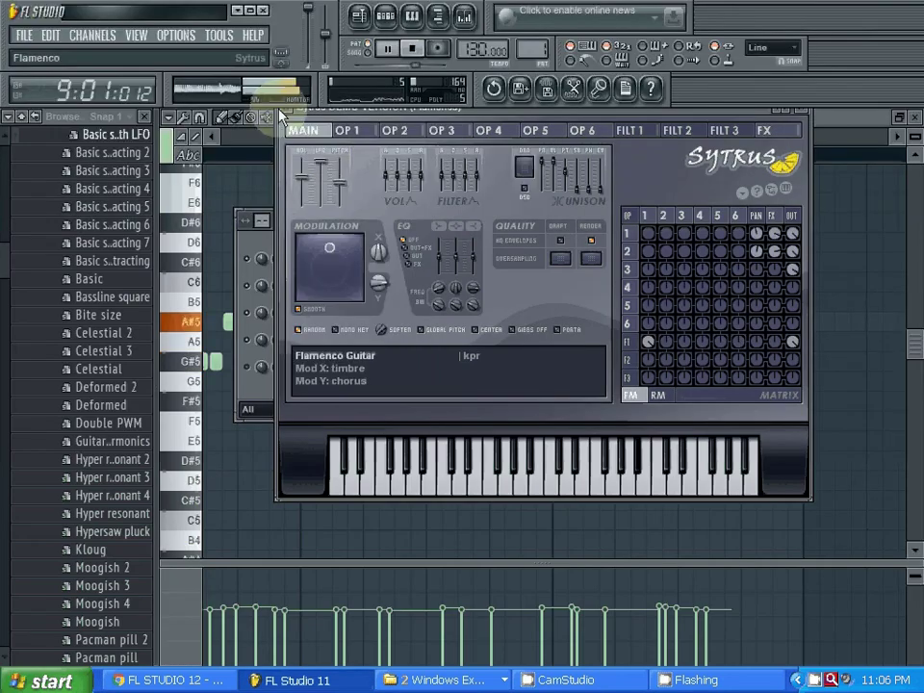
{"action": "left_click", "coordinate": [422, 25]}
{"action": "left_click_drag", "start_coordinate": [632, 138], "coordinate": [439, 145]}
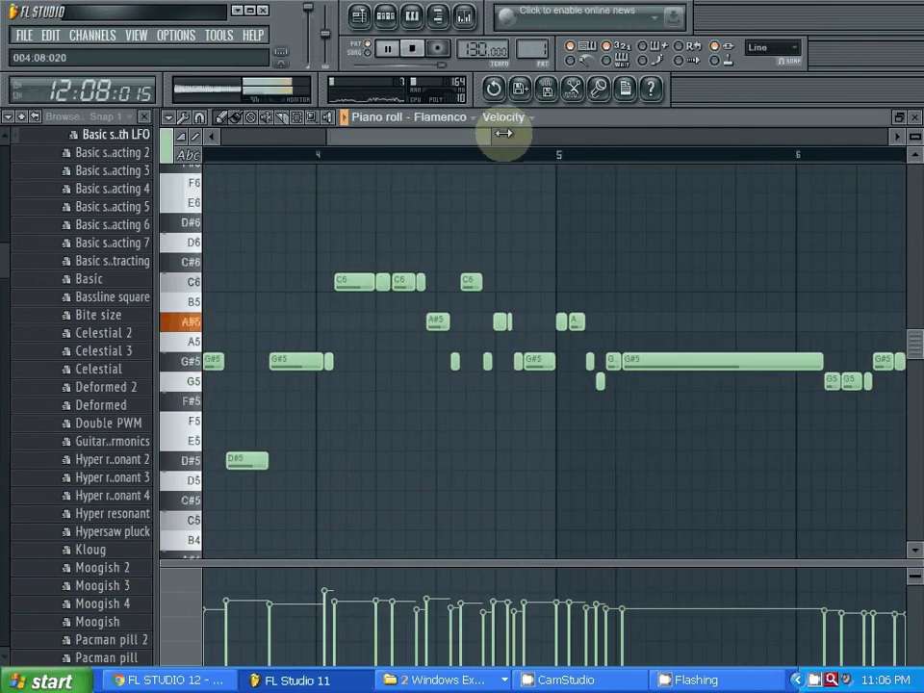
{"action": "left_click_drag", "start_coordinate": [503, 133], "coordinate": [596, 144]}
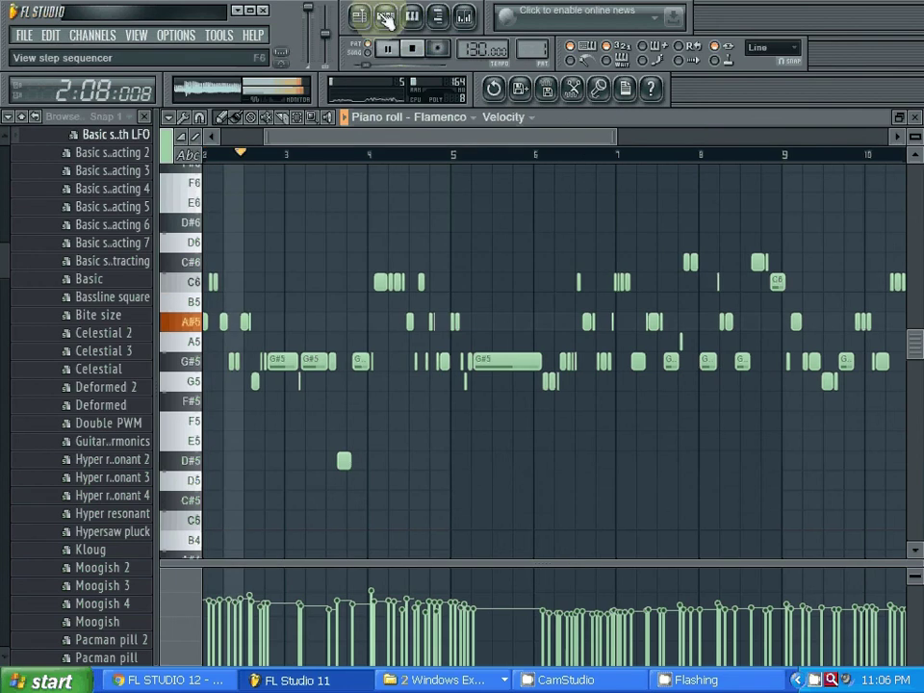
Switch the Sytrus channel to the Octaver orchestra preset from the Orchestral category during playback and audition the pattern in the piano roll.
{"action": "left_click", "coordinate": [384, 18]}
{"action": "left_click", "coordinate": [339, 318]}
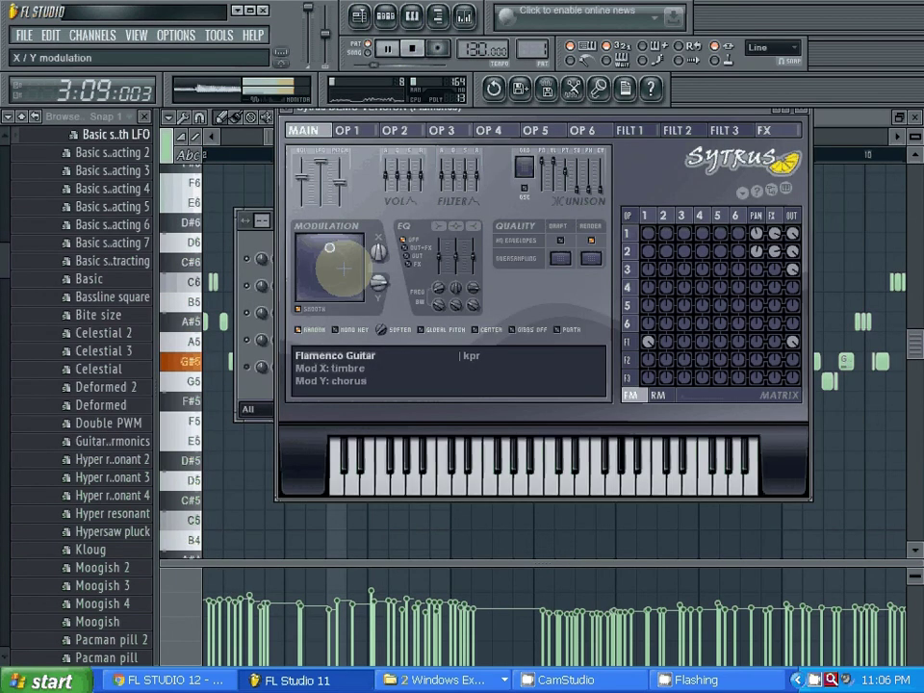
{"action": "left_click", "coordinate": [286, 109]}
{"action": "mouse_move", "coordinate": [297, 150]}
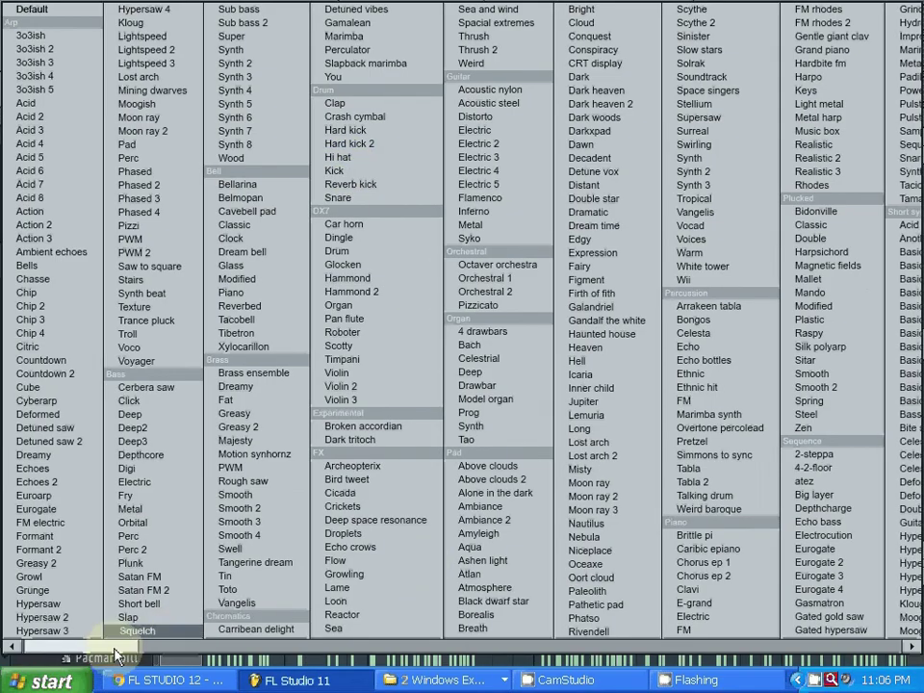
{"action": "left_click_drag", "start_coordinate": [115, 648], "coordinate": [244, 654]}
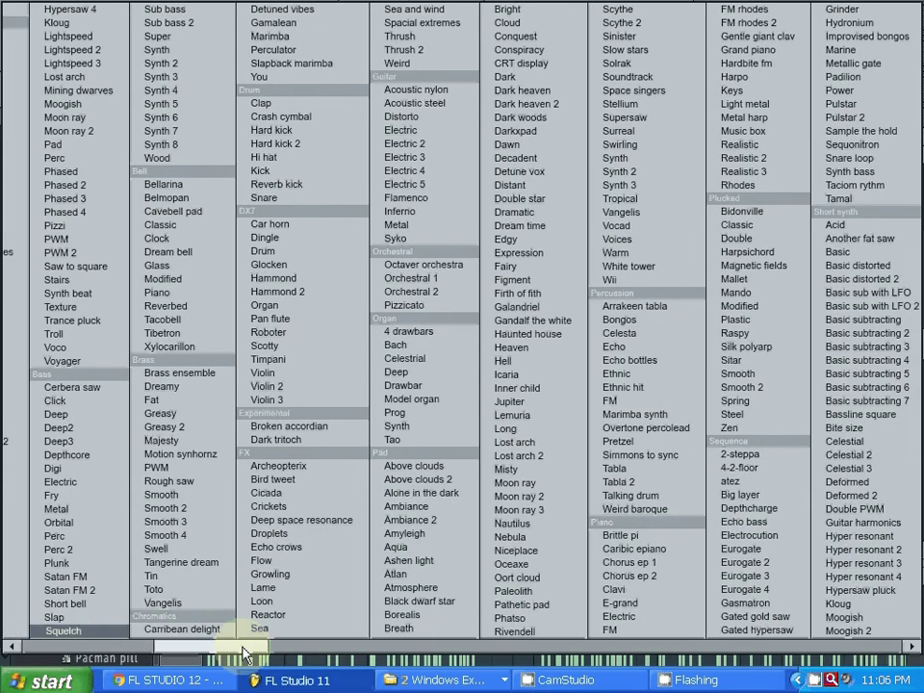
{"action": "left_click_drag", "start_coordinate": [243, 655], "coordinate": [176, 654]}
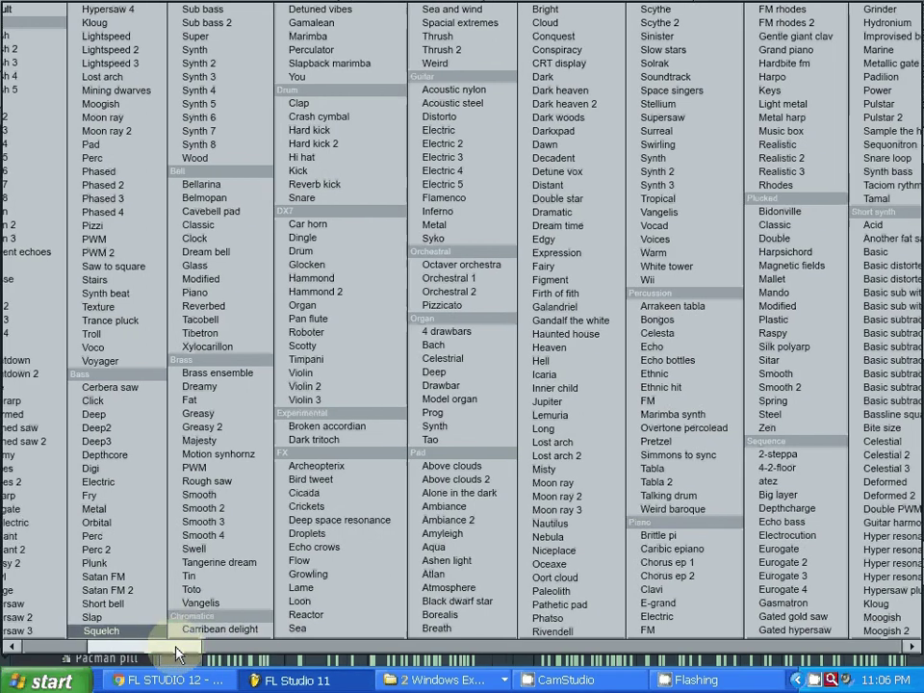
{"action": "left_click", "coordinate": [473, 268]}
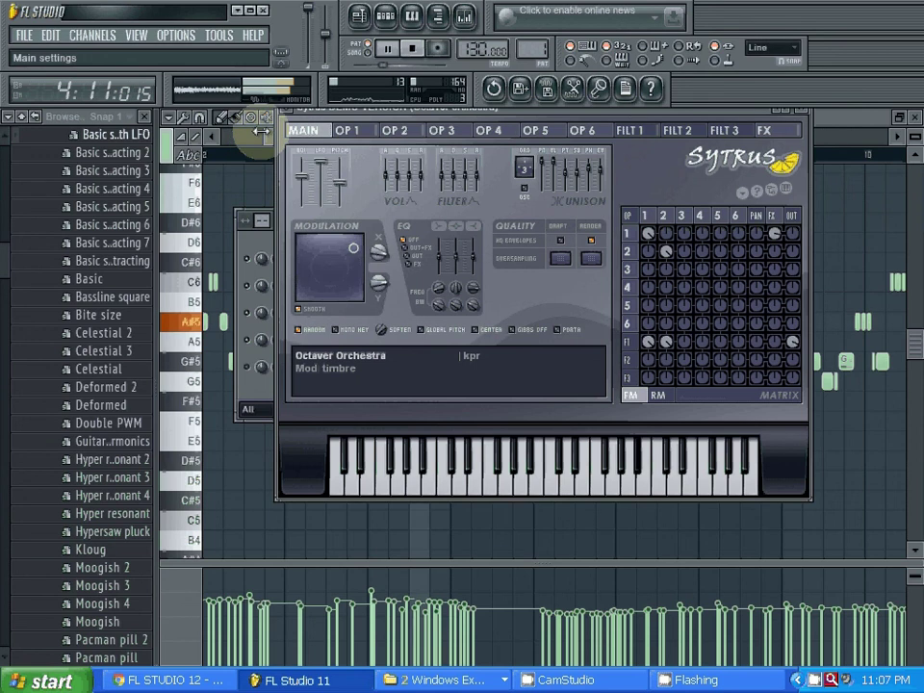
{"action": "left_click_drag", "start_coordinate": [260, 131], "coordinate": [222, 133]}
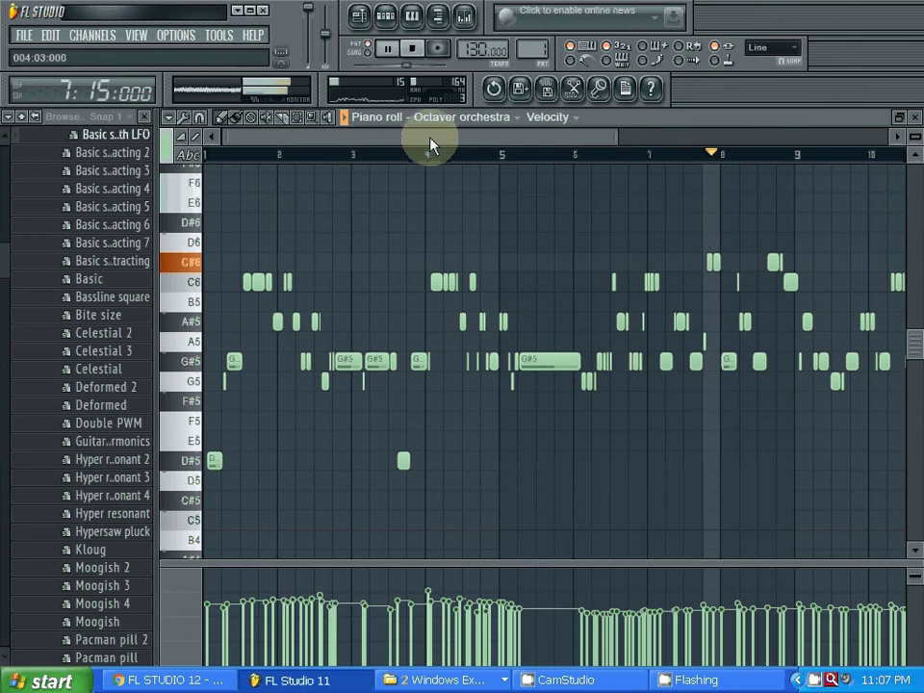
{"action": "left_click_drag", "start_coordinate": [429, 139], "coordinate": [545, 147]}
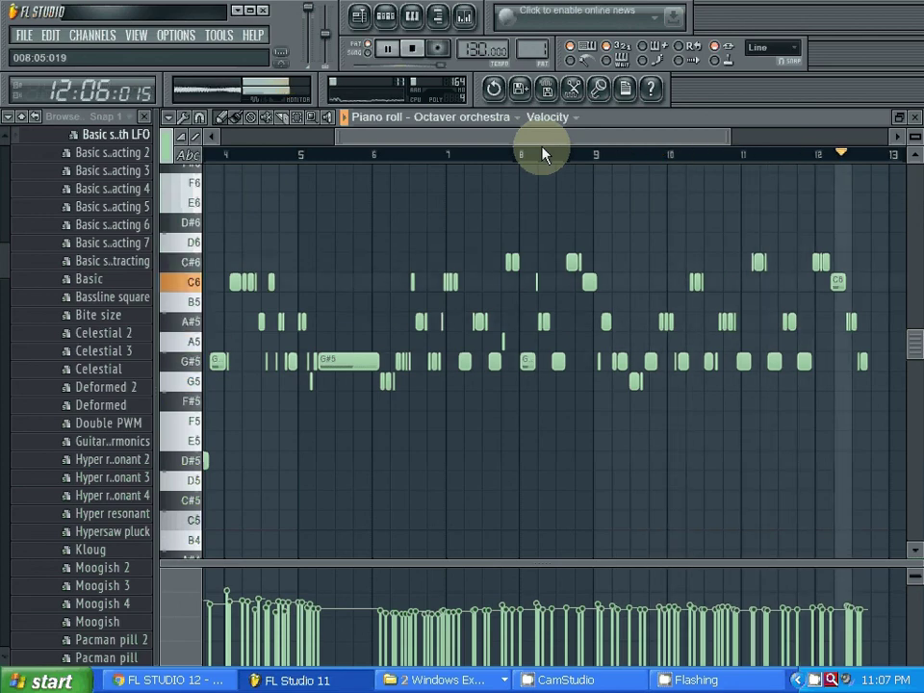
{"action": "left_click", "coordinate": [410, 50]}
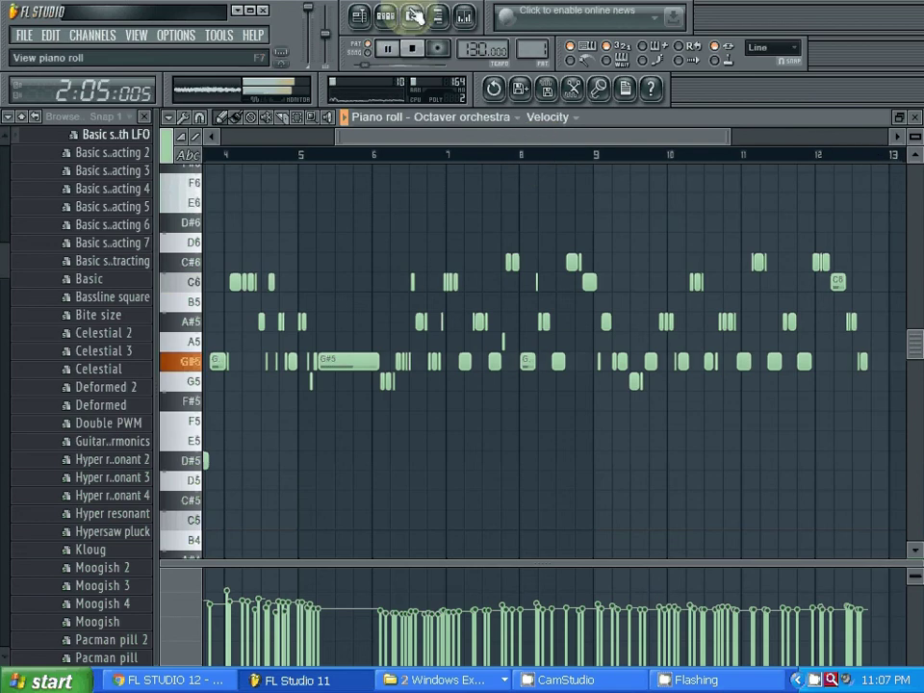
Close the piano roll and load the Hammond 2 preset from the DX7 category into the Sytrus channel during playback.
{"action": "left_click", "coordinate": [414, 17]}
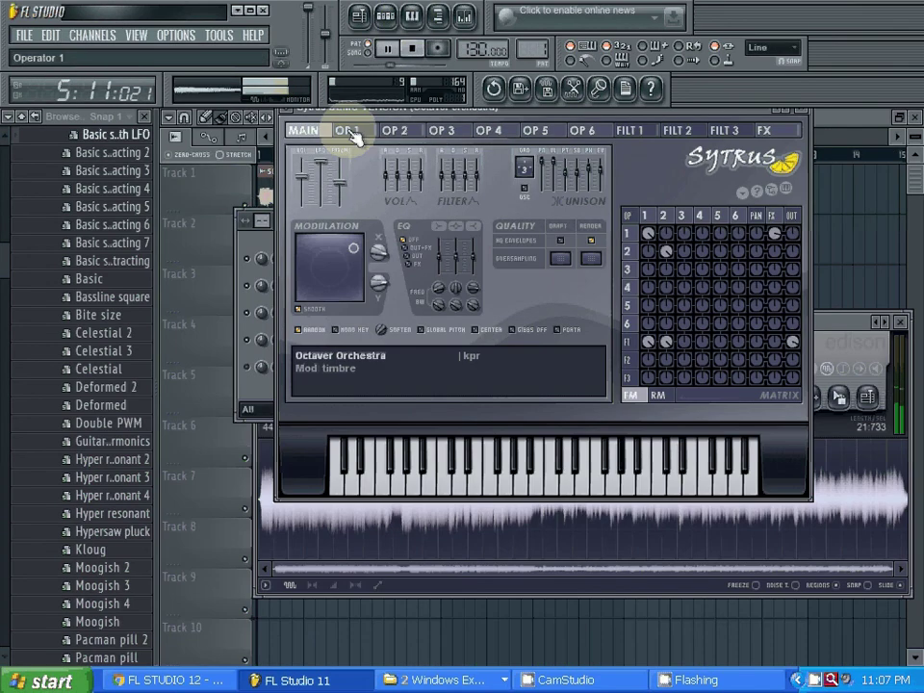
{"action": "left_click", "coordinate": [283, 109]}
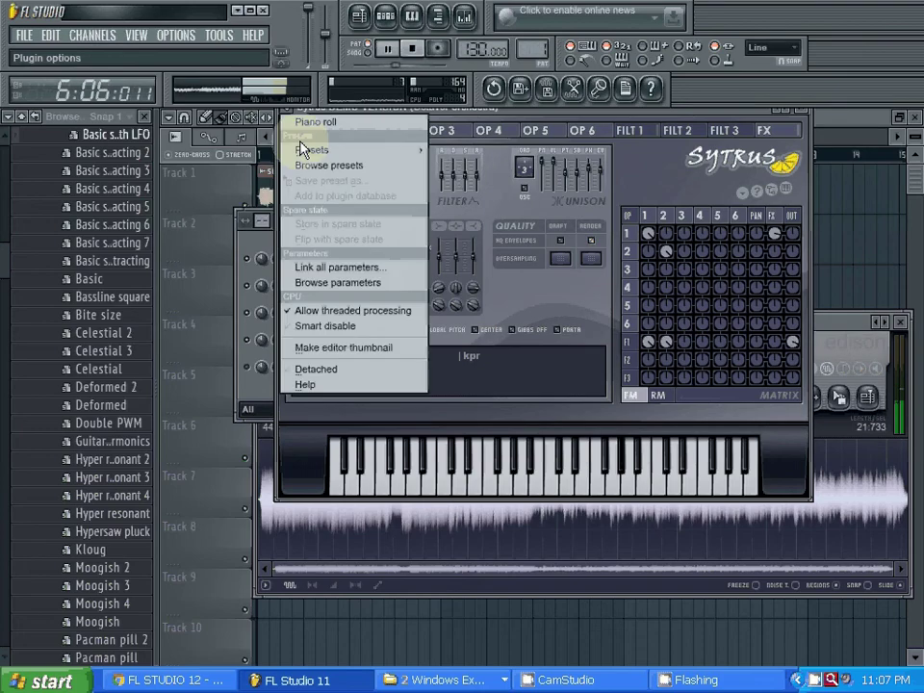
{"action": "mouse_move", "coordinate": [303, 152]}
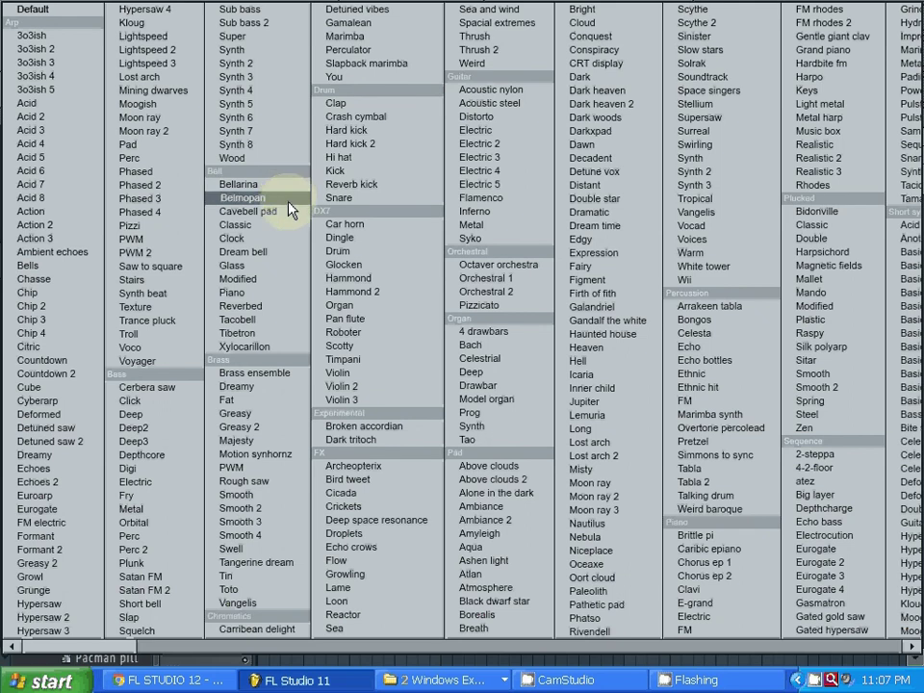
{"action": "left_click", "coordinate": [339, 292]}
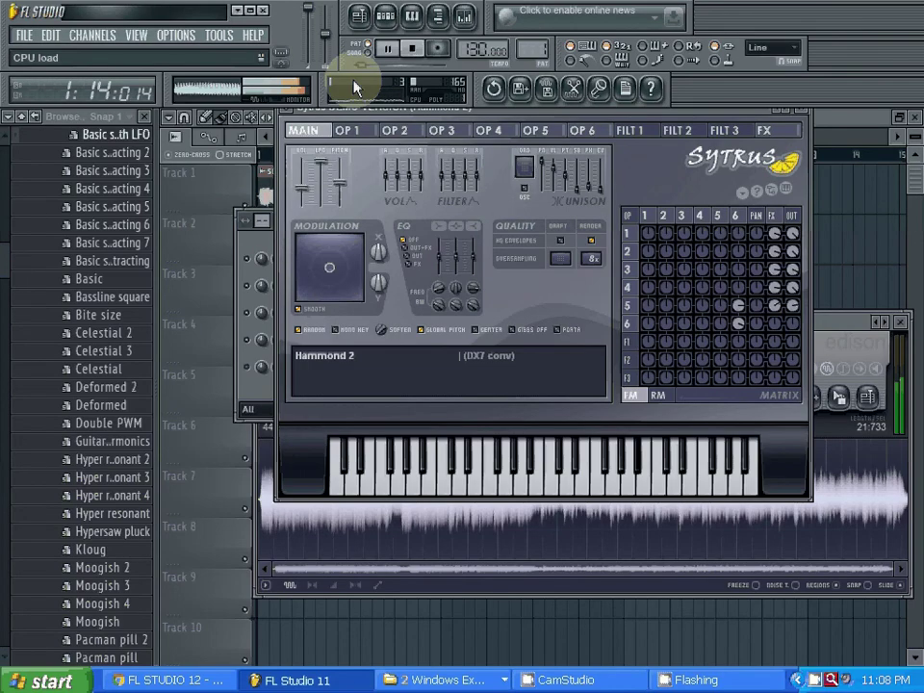
Follow the Hammond 2 notes across the piano roll while the pattern plays.
{"action": "left_click", "coordinate": [421, 21]}
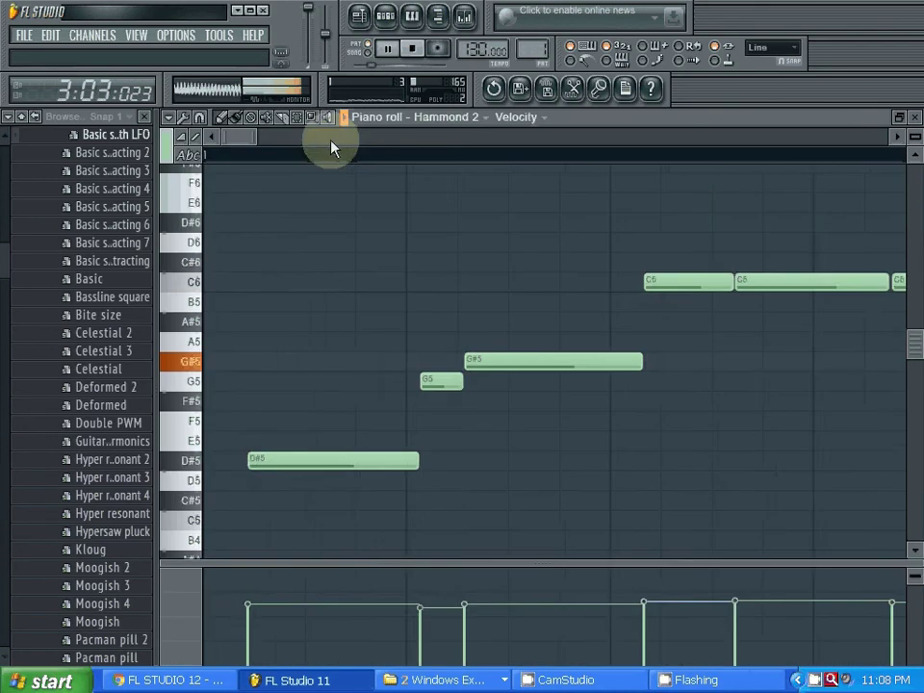
{"action": "scroll", "coordinate": [339, 147], "scroll_direction": "up", "scroll_amount": 2}
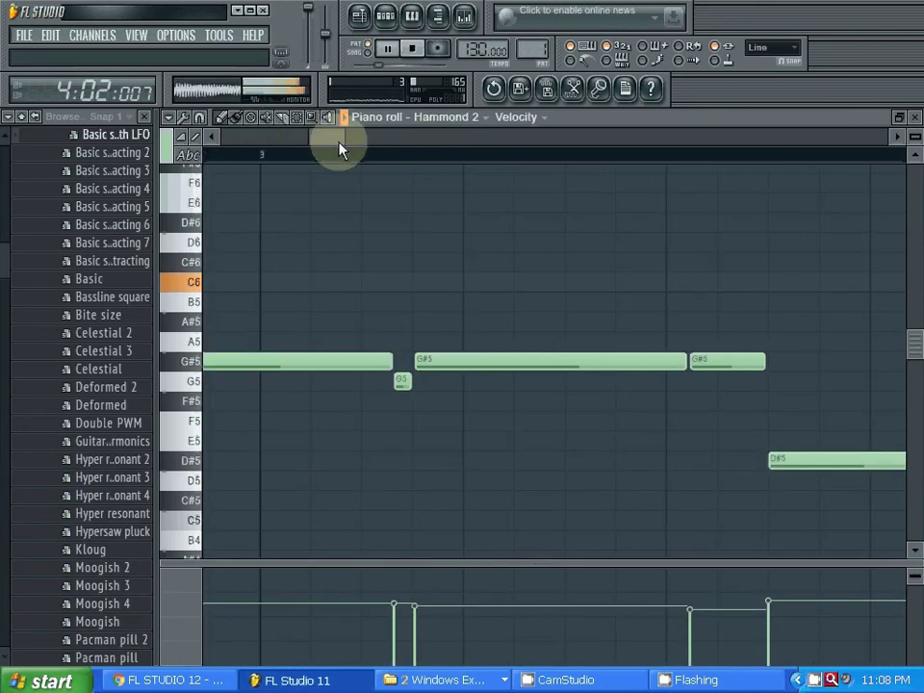
{"action": "left_click", "coordinate": [383, 146]}
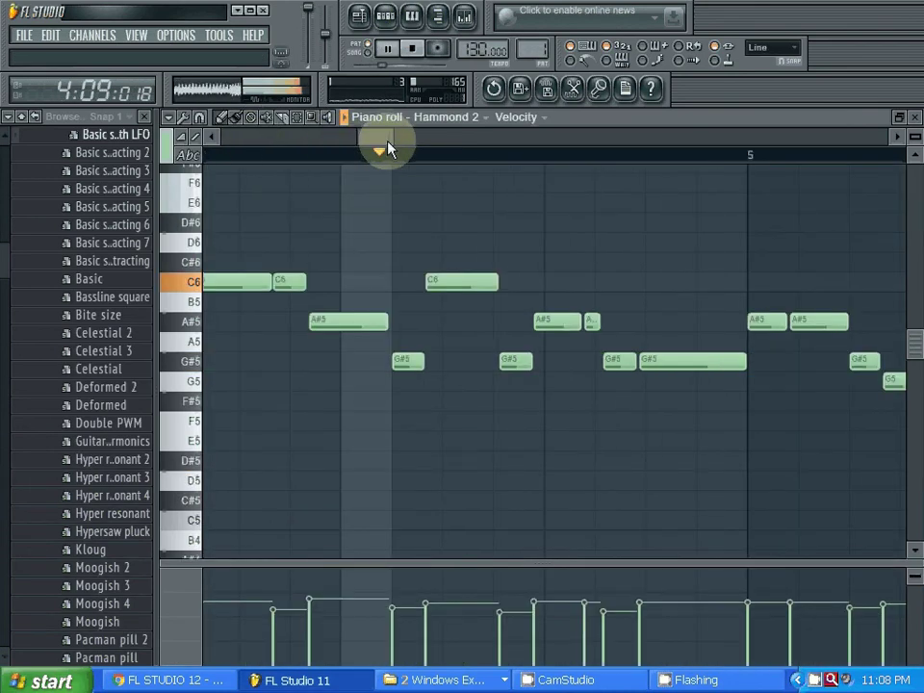
{"action": "left_click_drag", "start_coordinate": [387, 146], "coordinate": [586, 119]}
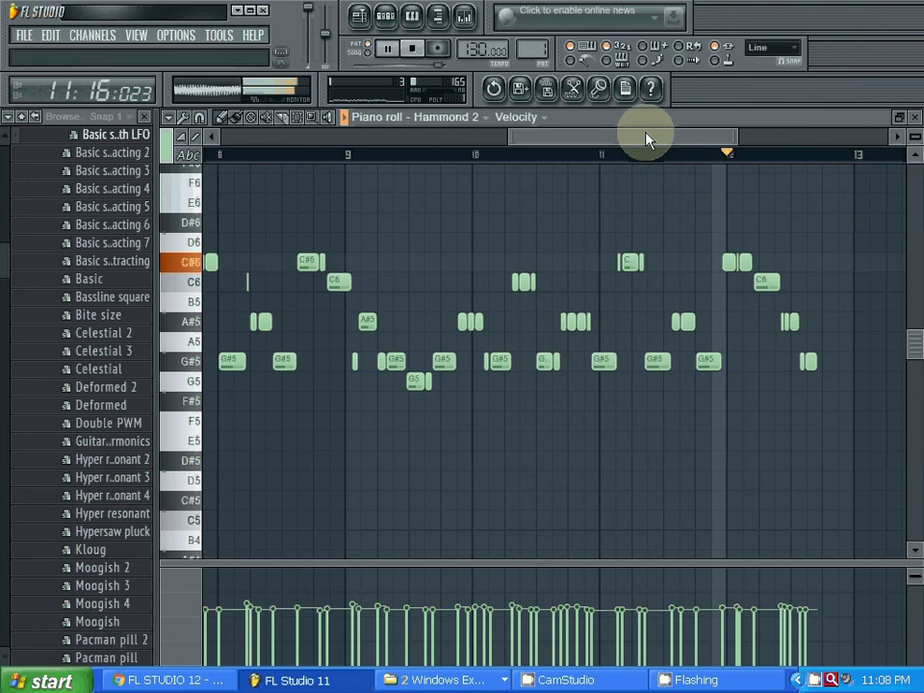
Switch the Sytrus channel back to the Octaver orchestra preset from the Orchestral category while the pattern keeps playing.
{"action": "left_click", "coordinate": [384, 15]}
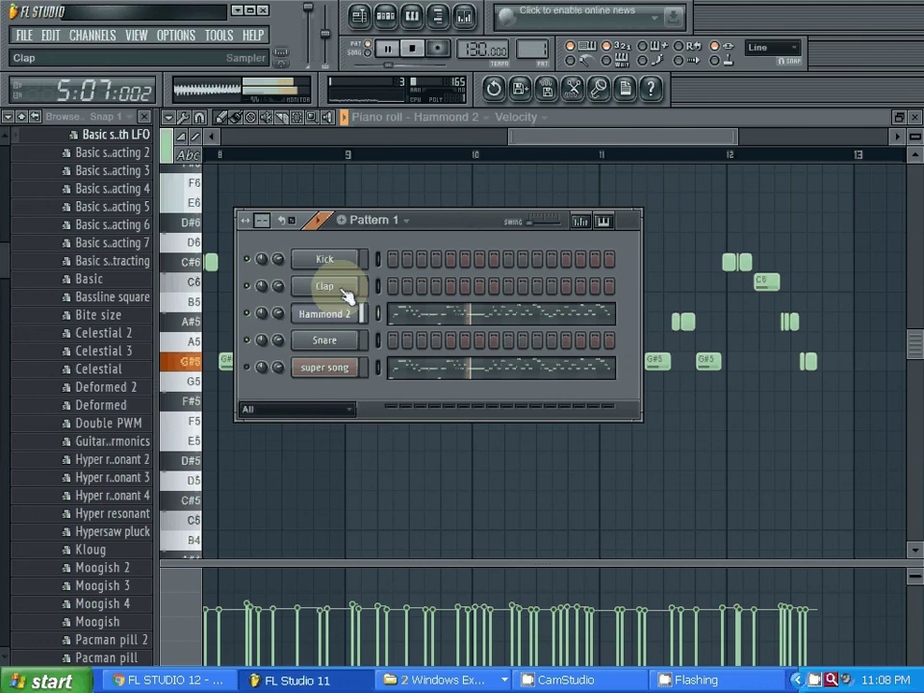
{"action": "left_click", "coordinate": [324, 313]}
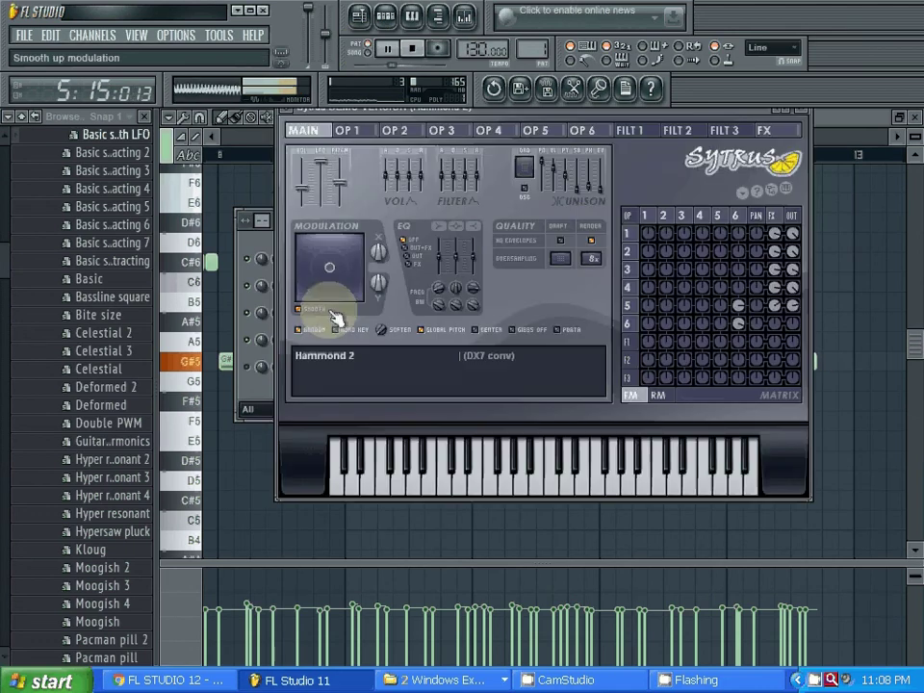
{"action": "left_click", "coordinate": [287, 112]}
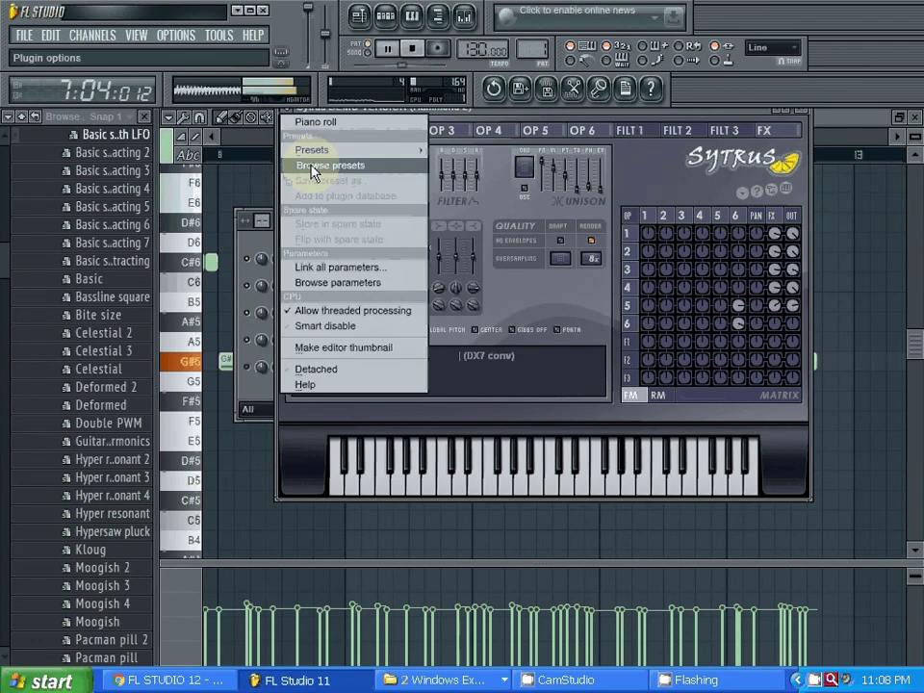
{"action": "left_click", "coordinate": [311, 150]}
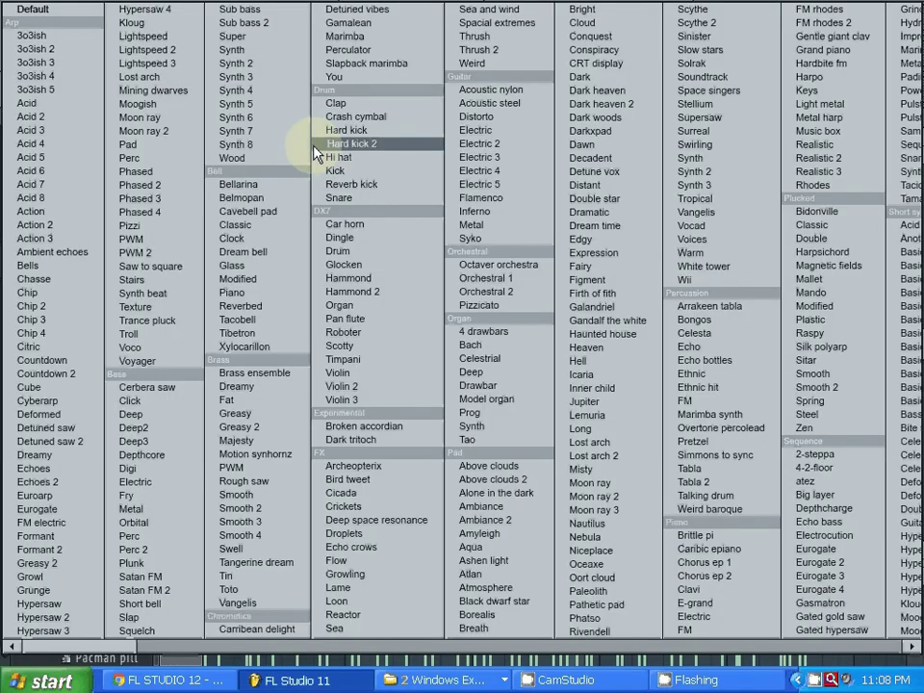
{"action": "left_click", "coordinate": [505, 266]}
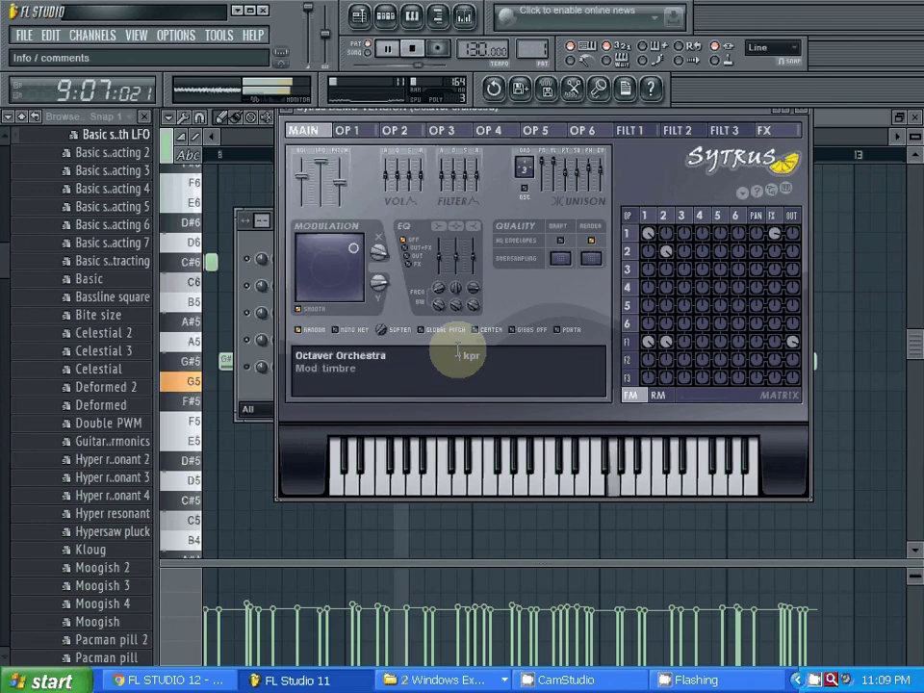
Audition the Octaver orchestra pattern while checking its notes in the piano roll, the channel list and the playlist.
{"action": "left_click", "coordinate": [414, 19]}
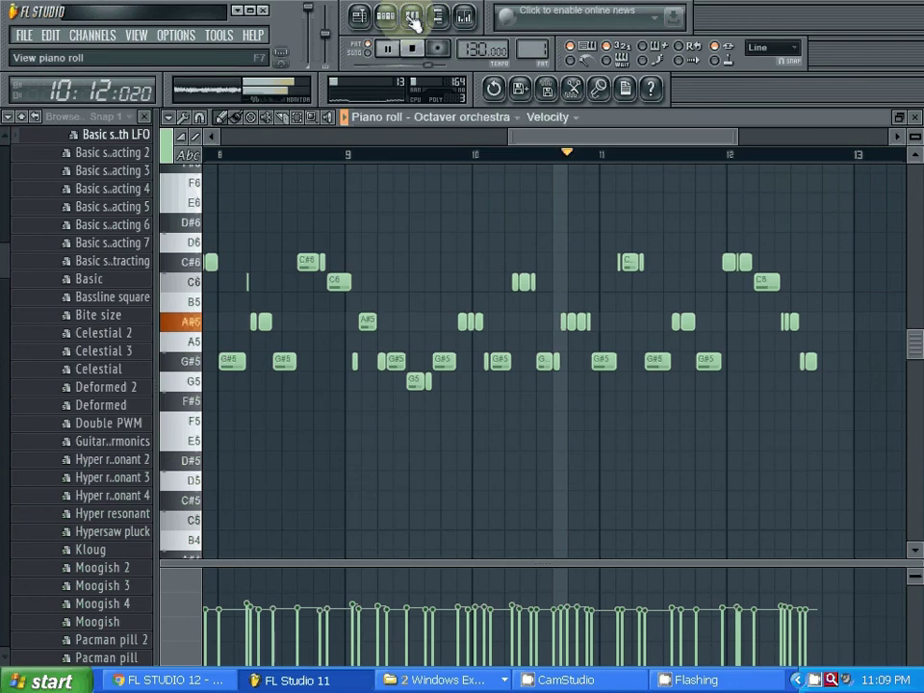
{"action": "left_click", "coordinate": [414, 19]}
{"action": "left_click", "coordinate": [395, 19]}
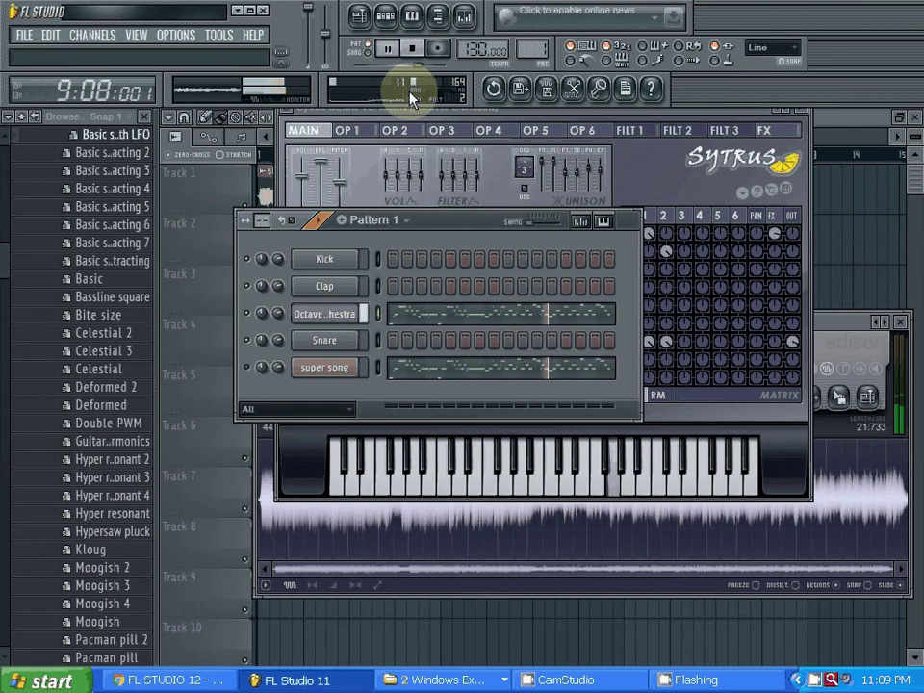
{"action": "left_click", "coordinate": [360, 16]}
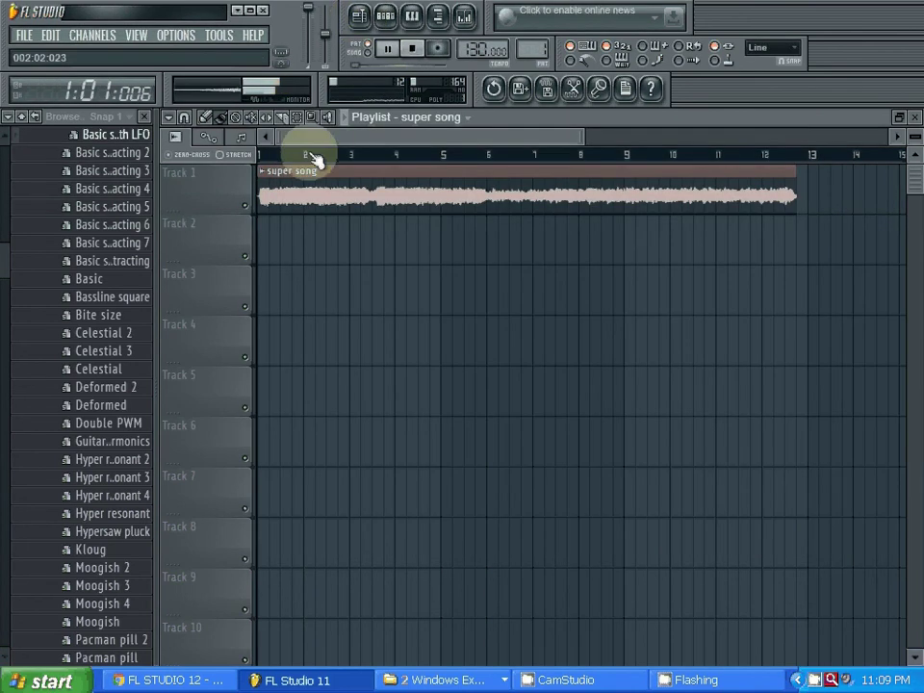
{"action": "left_click", "coordinate": [388, 49]}
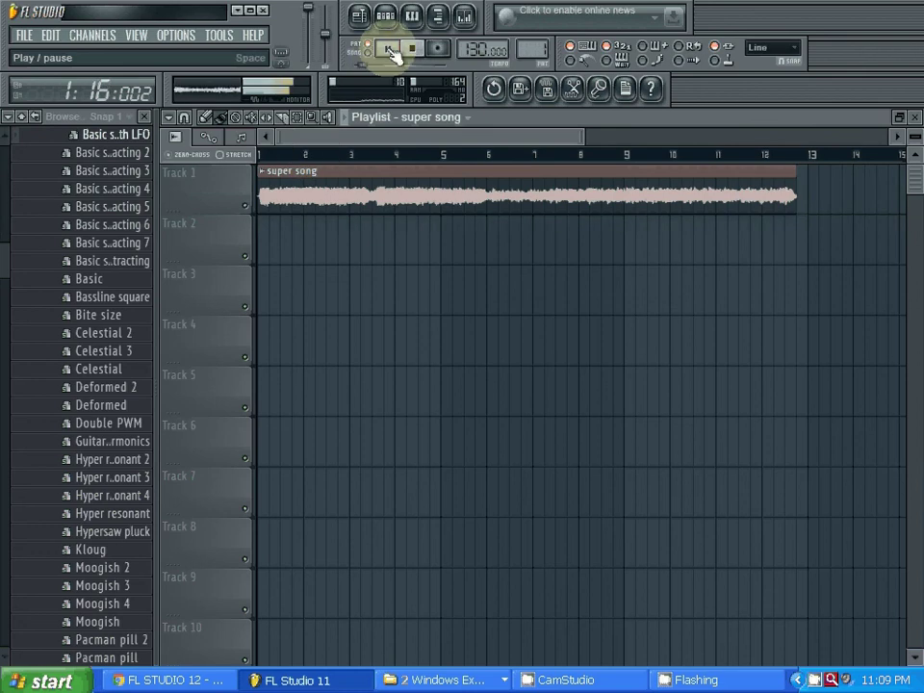
{"action": "left_click", "coordinate": [388, 49]}
{"action": "left_click", "coordinate": [412, 16]}
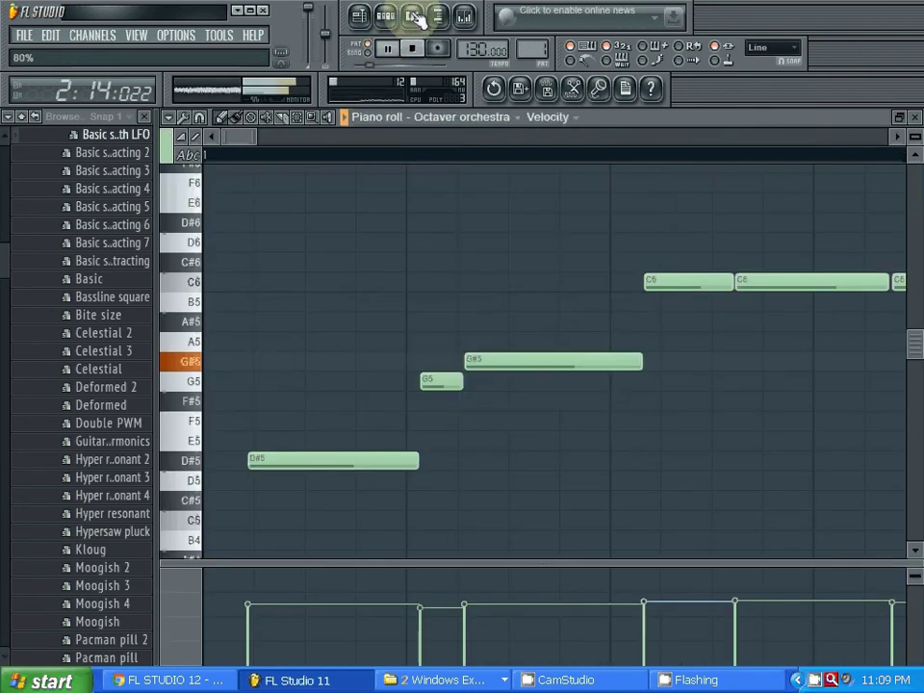
{"action": "left_click", "coordinate": [386, 17]}
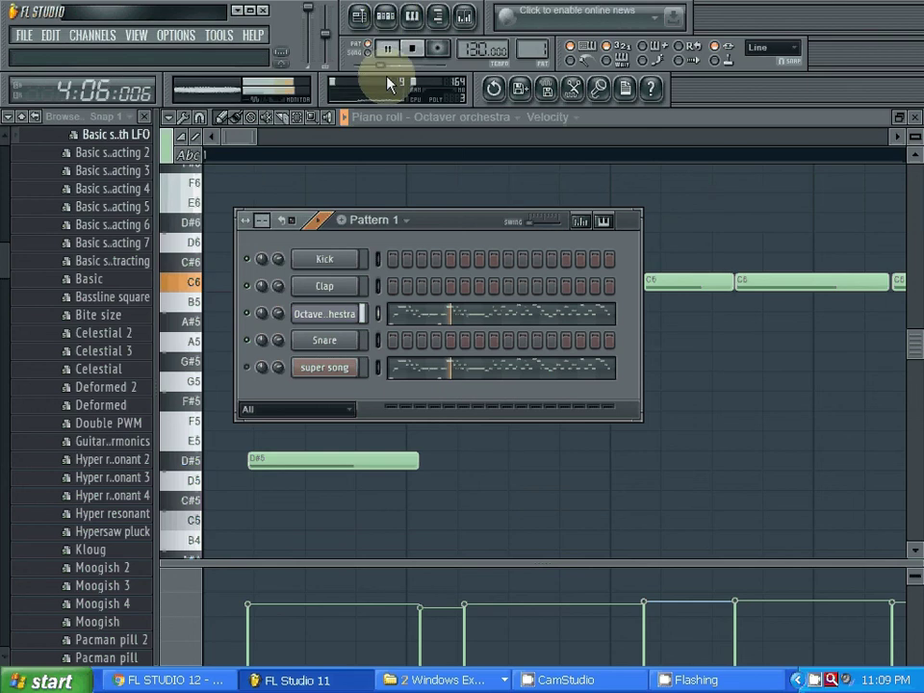
Play the super song clip in song mode, continue from around bar 3 of the playlist, and stop playback.
{"action": "left_click", "coordinate": [370, 54]}
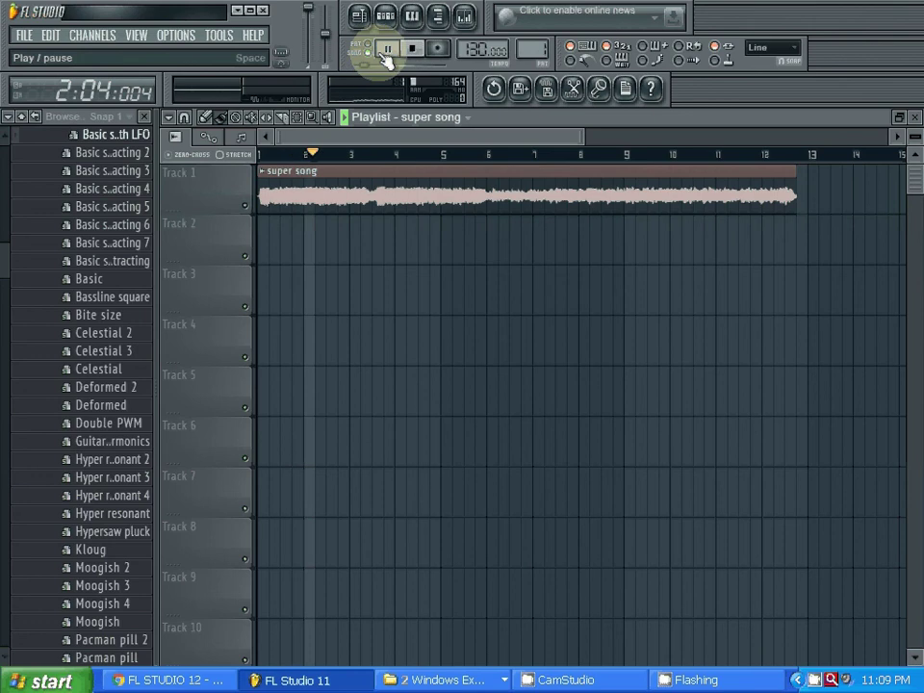
{"action": "left_click", "coordinate": [369, 50]}
{"action": "left_click", "coordinate": [368, 50]}
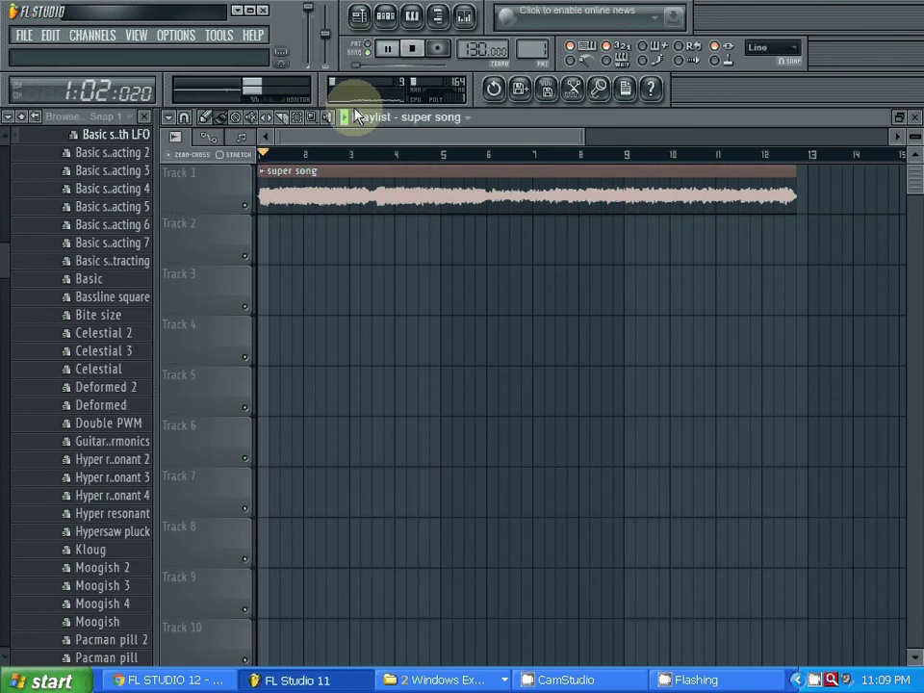
{"action": "left_click", "coordinate": [364, 155]}
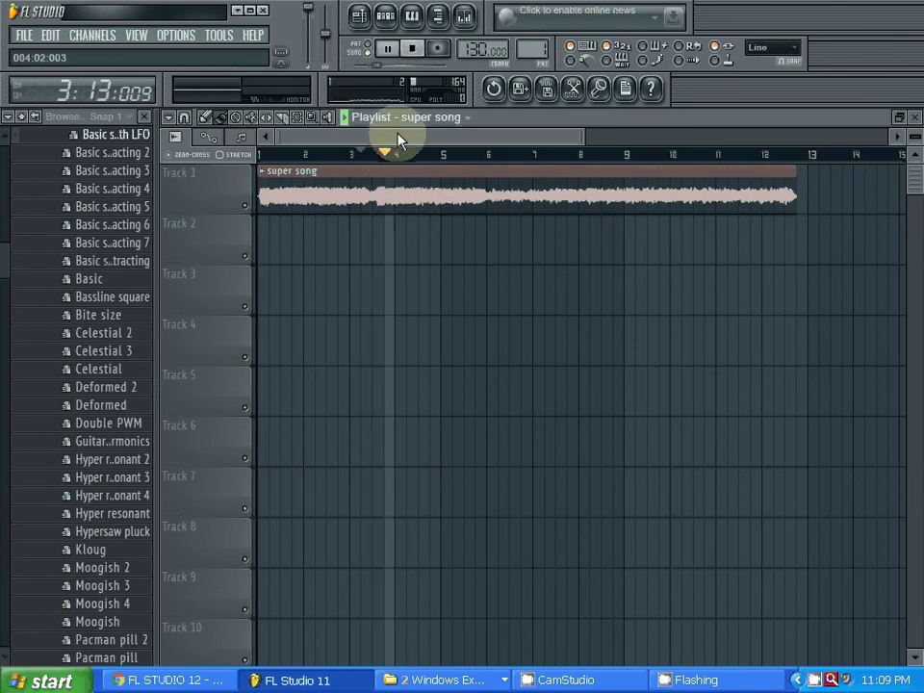
{"action": "left_click", "coordinate": [416, 51]}
Play Pattern 1 in pattern mode with the Octaver orchestra piano roll showing the full run of notes.
{"action": "left_click", "coordinate": [388, 22]}
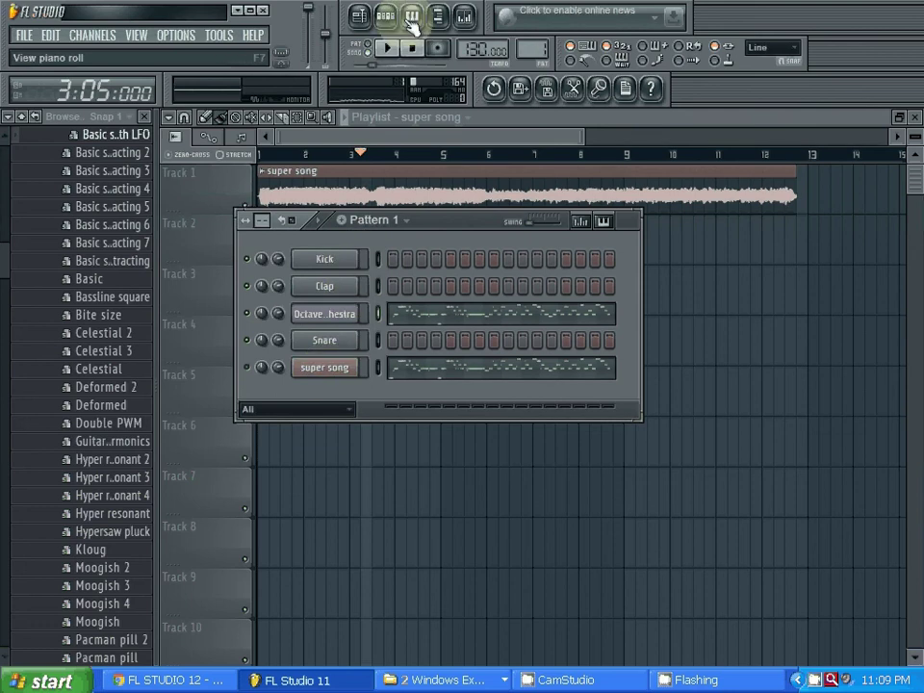
{"action": "left_click", "coordinate": [411, 15]}
{"action": "left_click", "coordinate": [386, 48]}
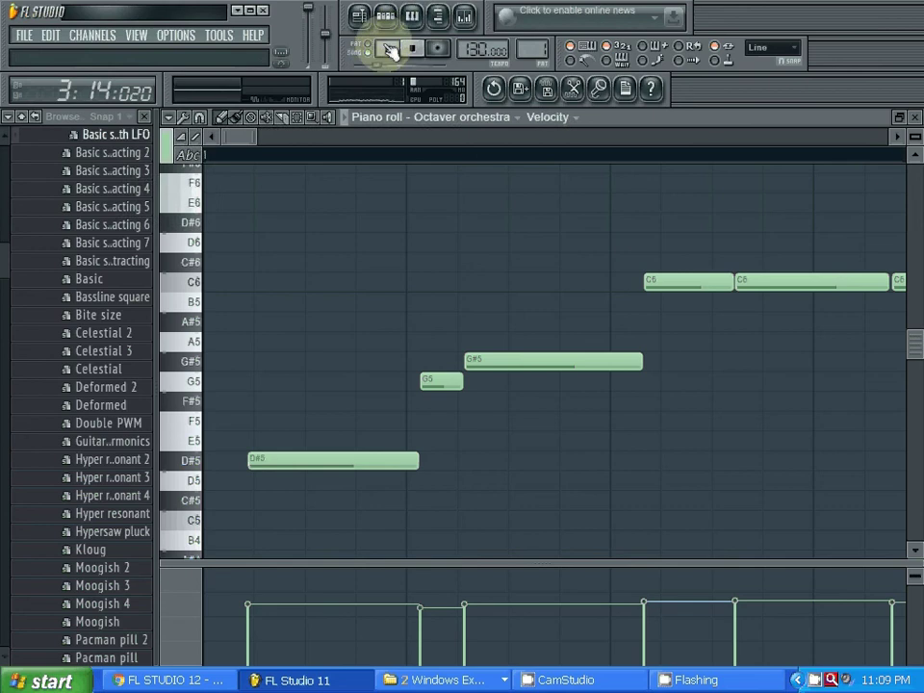
{"action": "left_click", "coordinate": [388, 47]}
{"action": "left_click", "coordinate": [388, 47]}
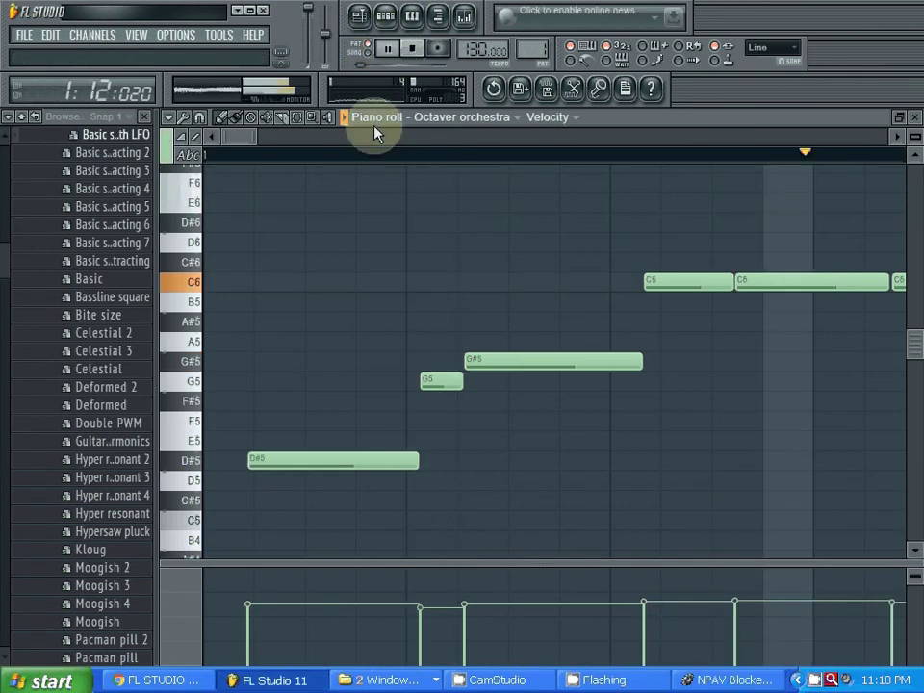
{"action": "left_click_drag", "start_coordinate": [255, 138], "coordinate": [732, 113]}
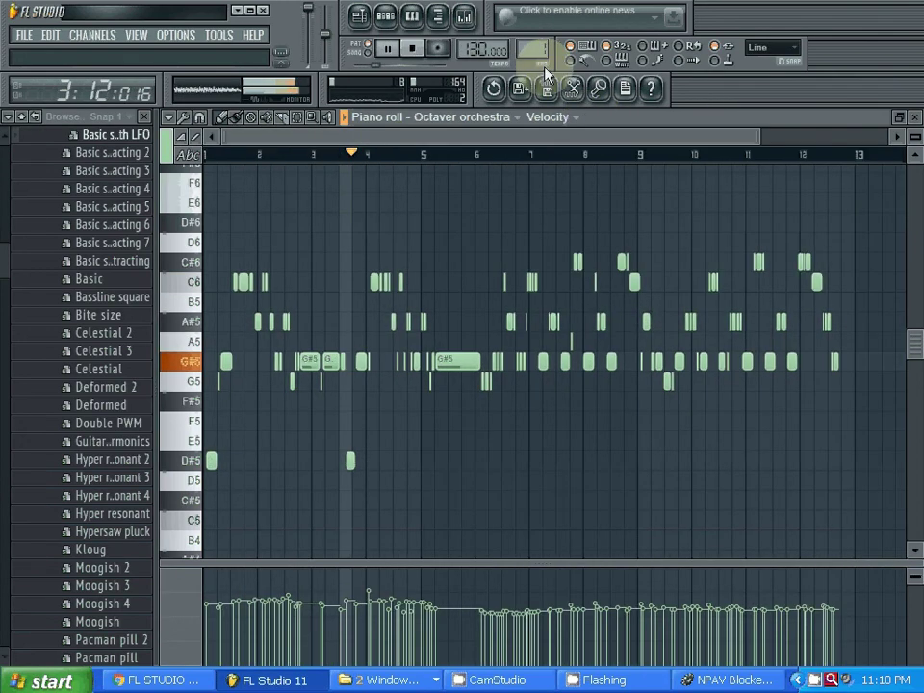
Load the Magnetic fields preset from the Plucked category into the Sytrus channel during playback.
{"action": "left_click", "coordinate": [400, 25]}
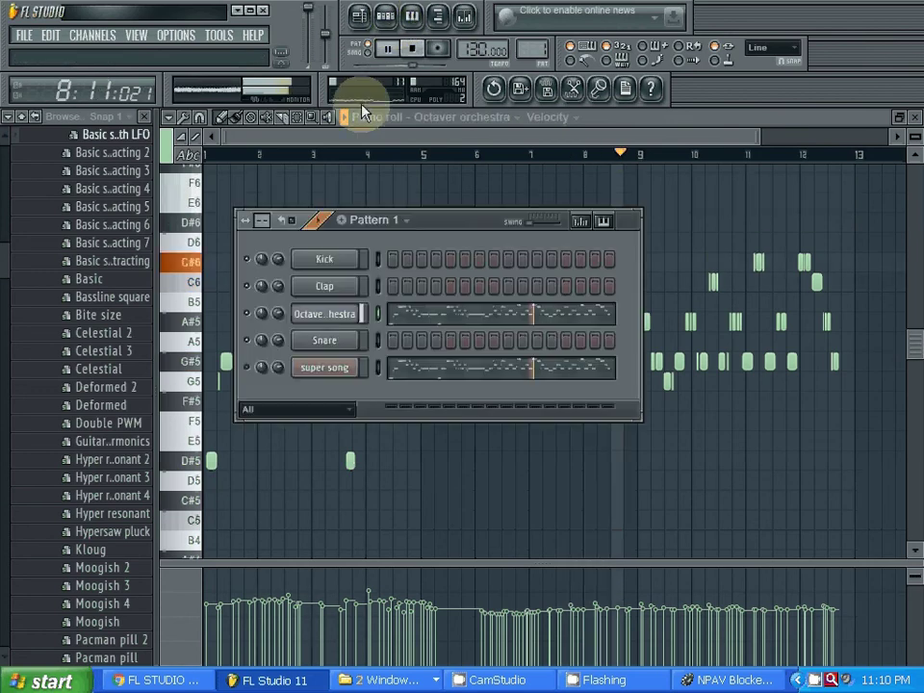
{"action": "left_click", "coordinate": [327, 316]}
{"action": "left_click", "coordinate": [286, 119]}
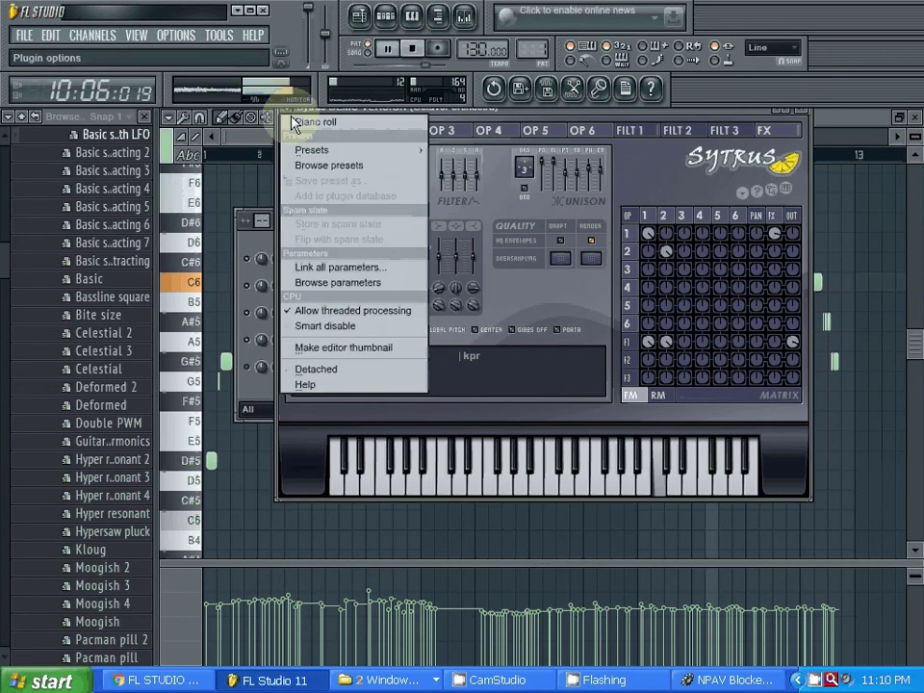
{"action": "mouse_move", "coordinate": [311, 154]}
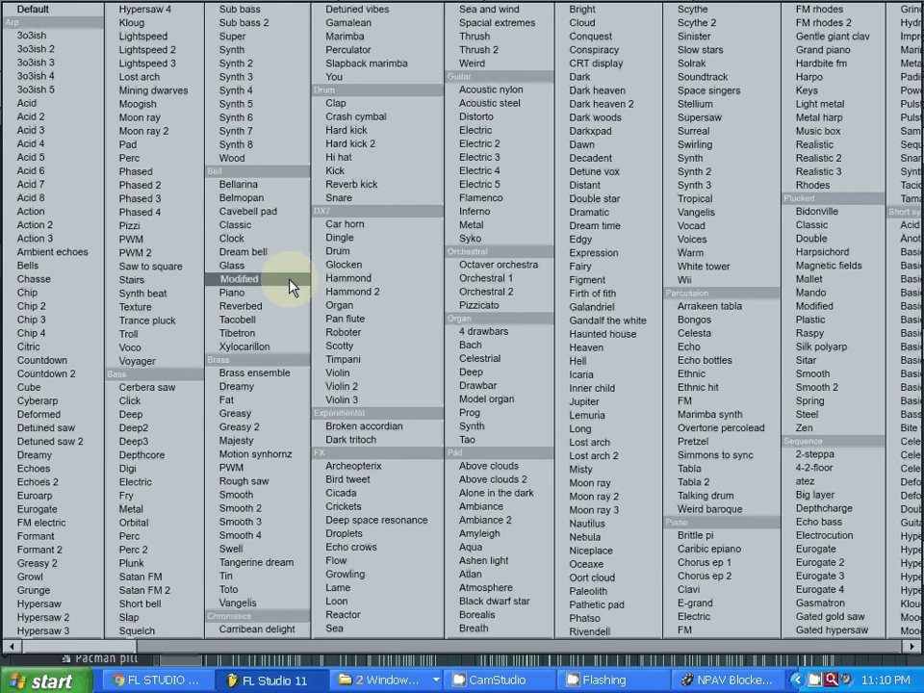
{"action": "left_click", "coordinate": [814, 264]}
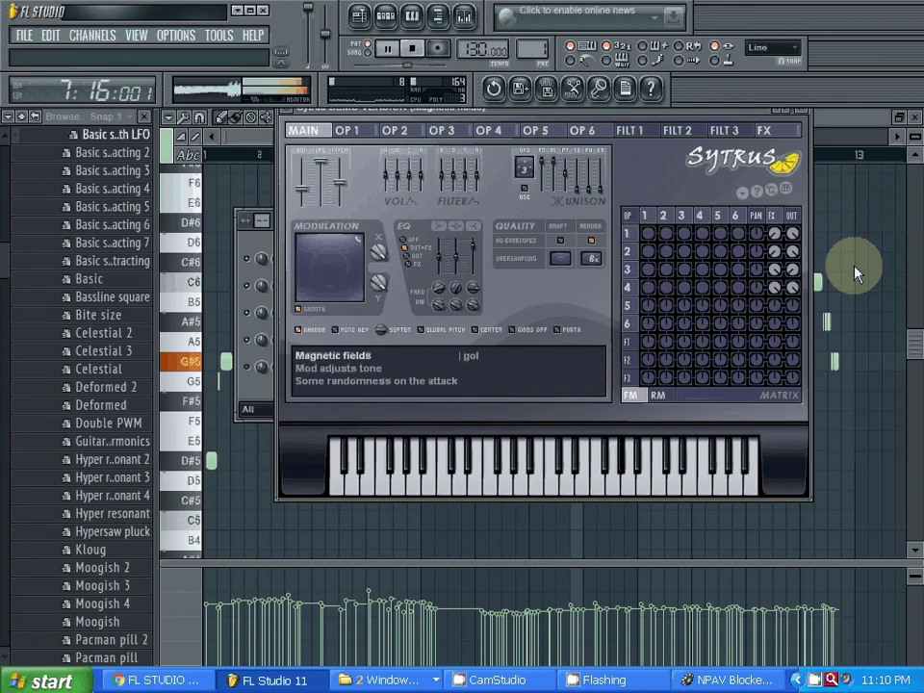
Audition the Magnetic fields sound by following the playing notes throughout the channel's piano roll.
{"action": "left_click", "coordinate": [272, 140]}
{"action": "left_click", "coordinate": [415, 49]}
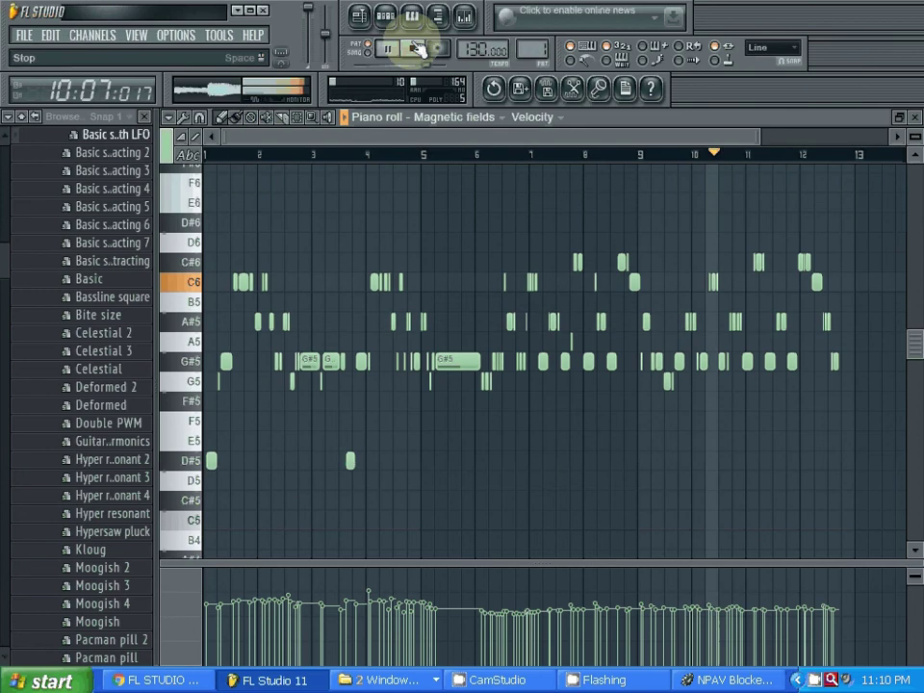
{"action": "left_click", "coordinate": [419, 21]}
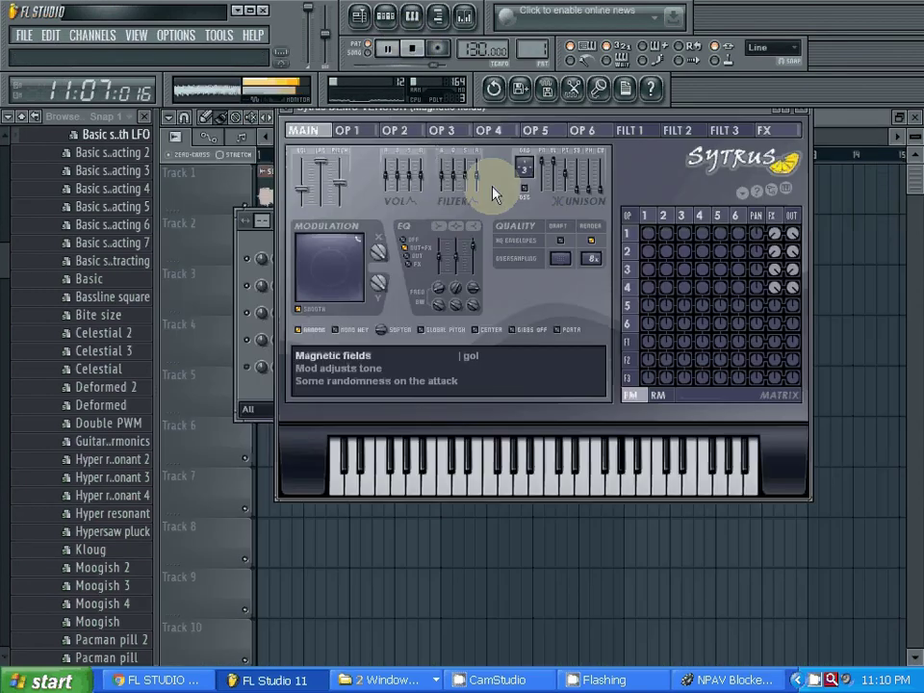
{"action": "left_click", "coordinate": [385, 17]}
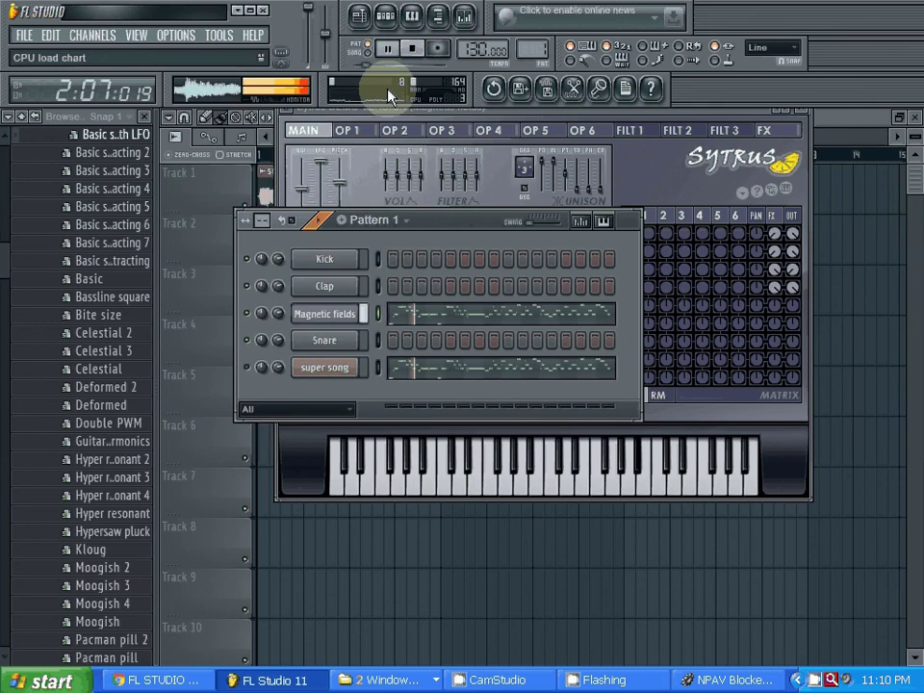
{"action": "left_click", "coordinate": [411, 17]}
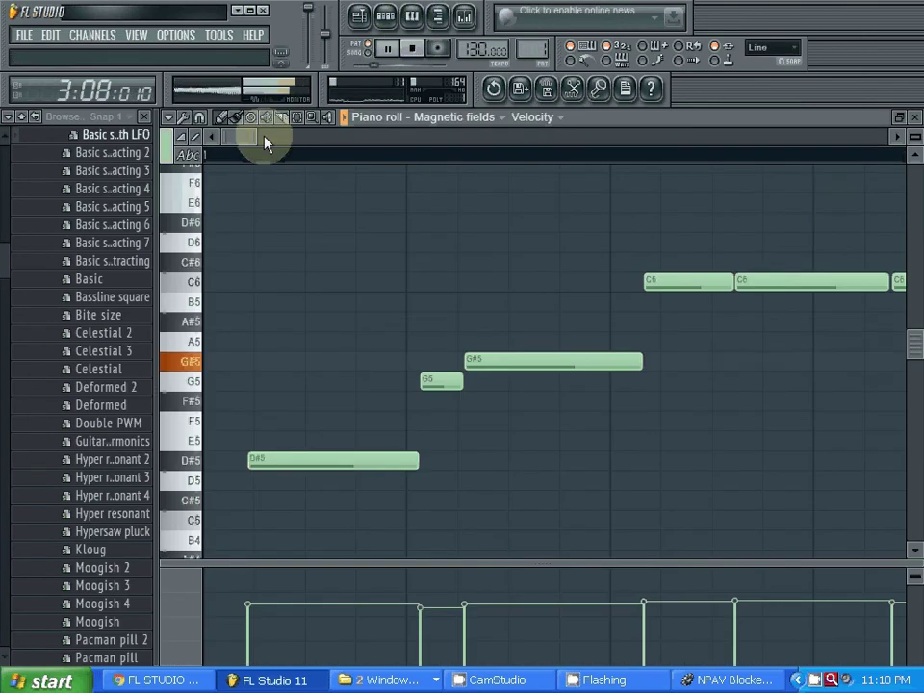
{"action": "left_click_drag", "start_coordinate": [255, 137], "coordinate": [570, 137]}
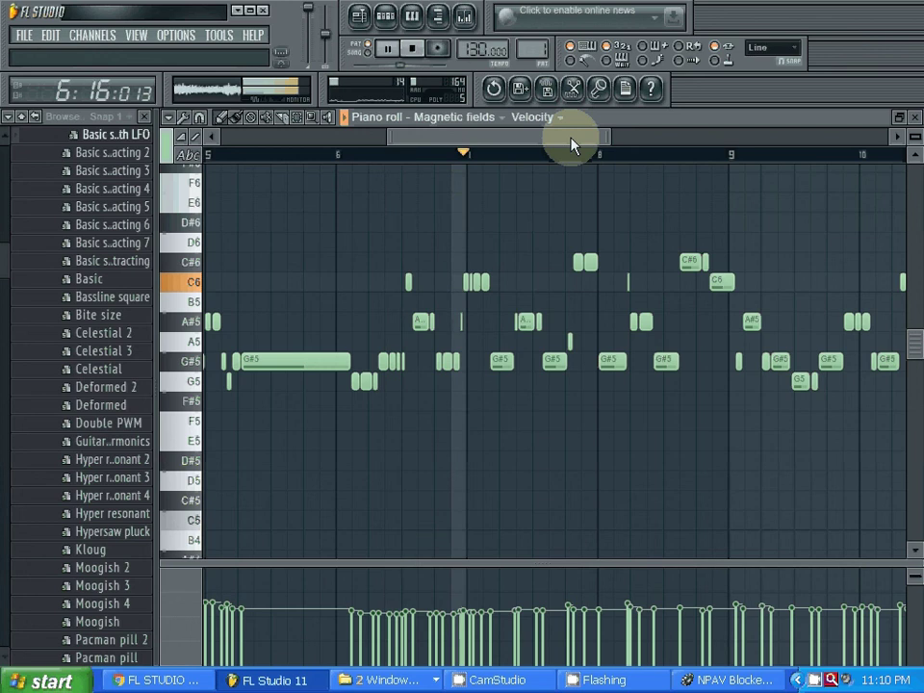
{"action": "left_click_drag", "start_coordinate": [565, 147], "coordinate": [327, 142]}
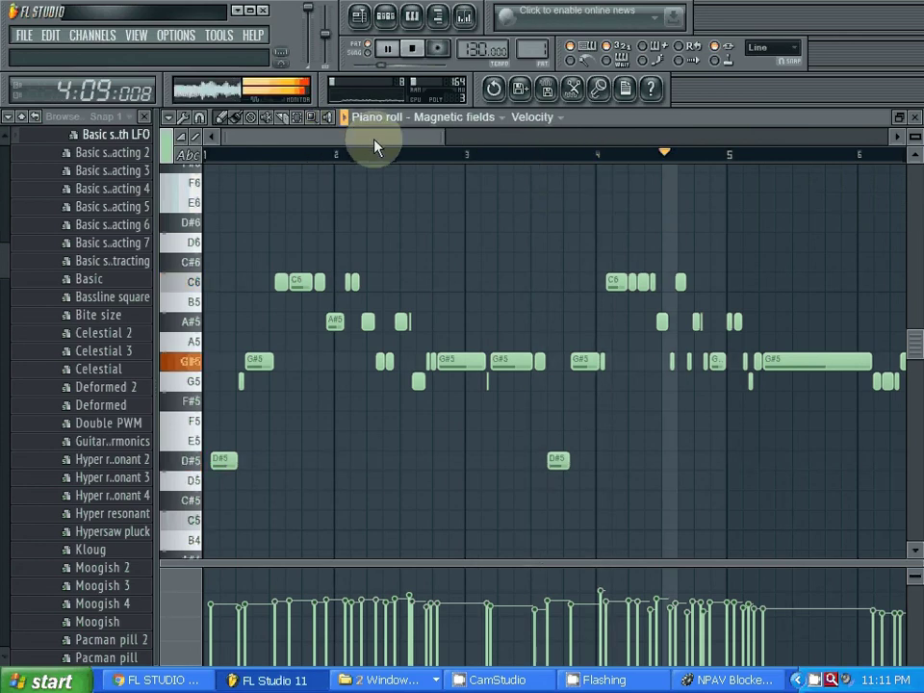
{"action": "left_click_drag", "start_coordinate": [373, 139], "coordinate": [488, 146]}
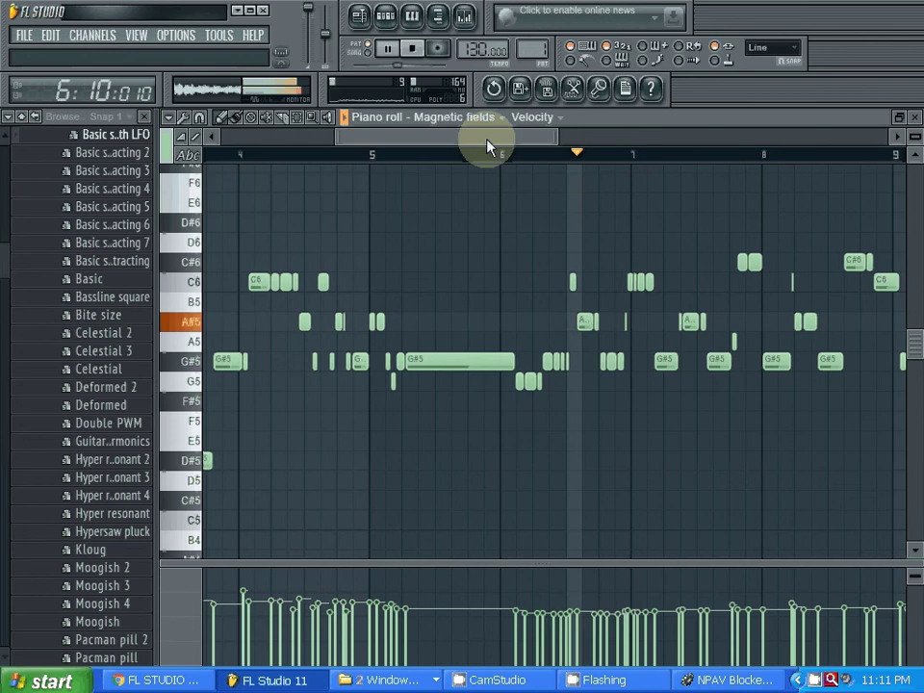